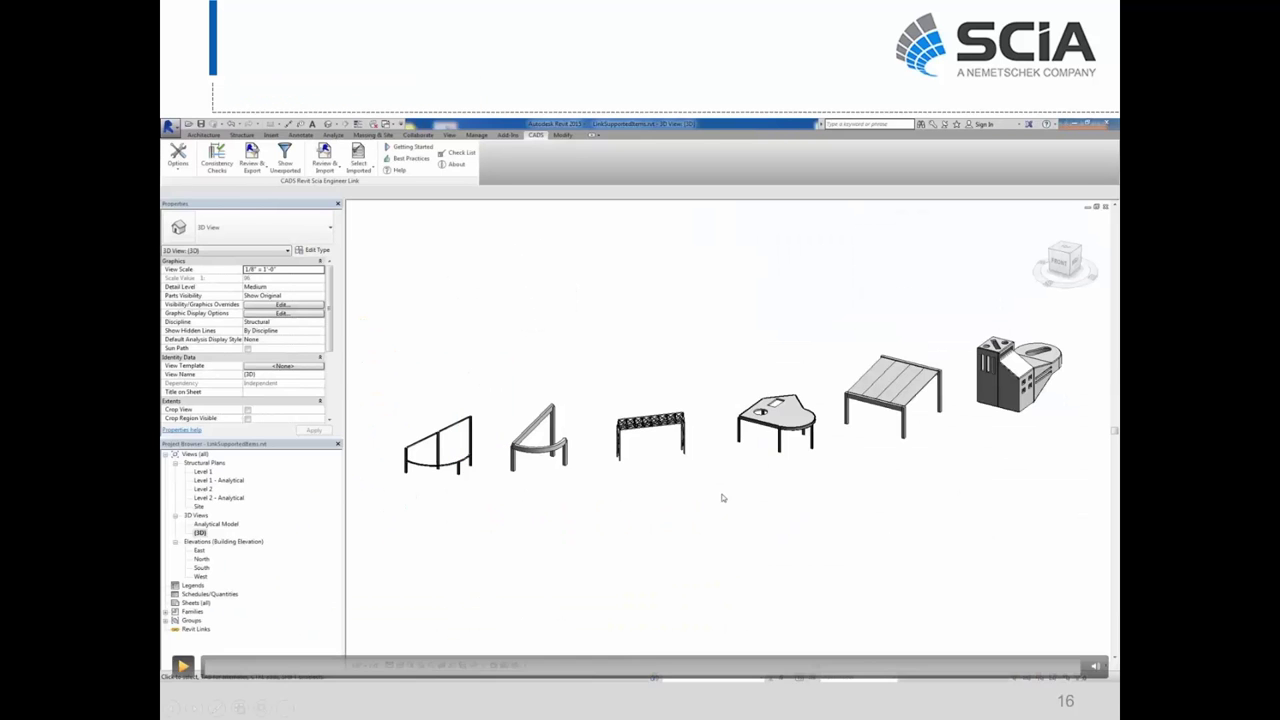
Open the Analytical Model 3D view and inspect the structures' analytical nodes in analytical adjustment mode
left_click(180, 663)
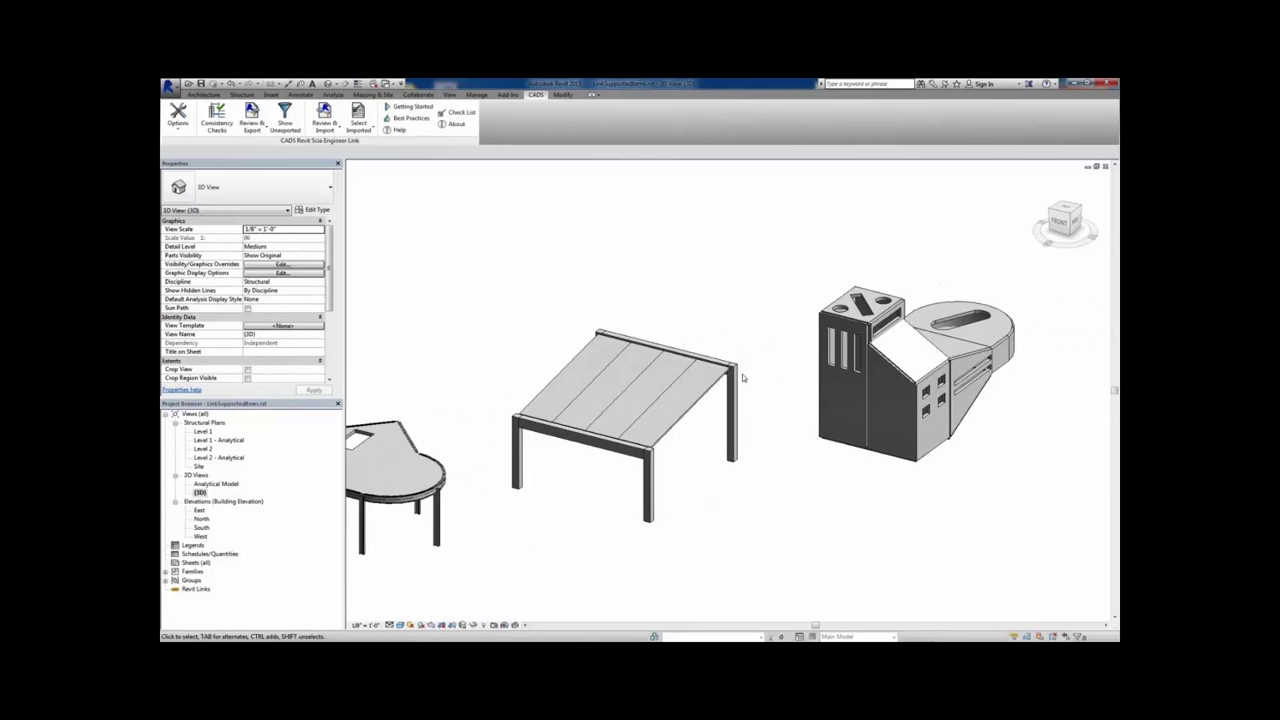
double_click(229, 486)
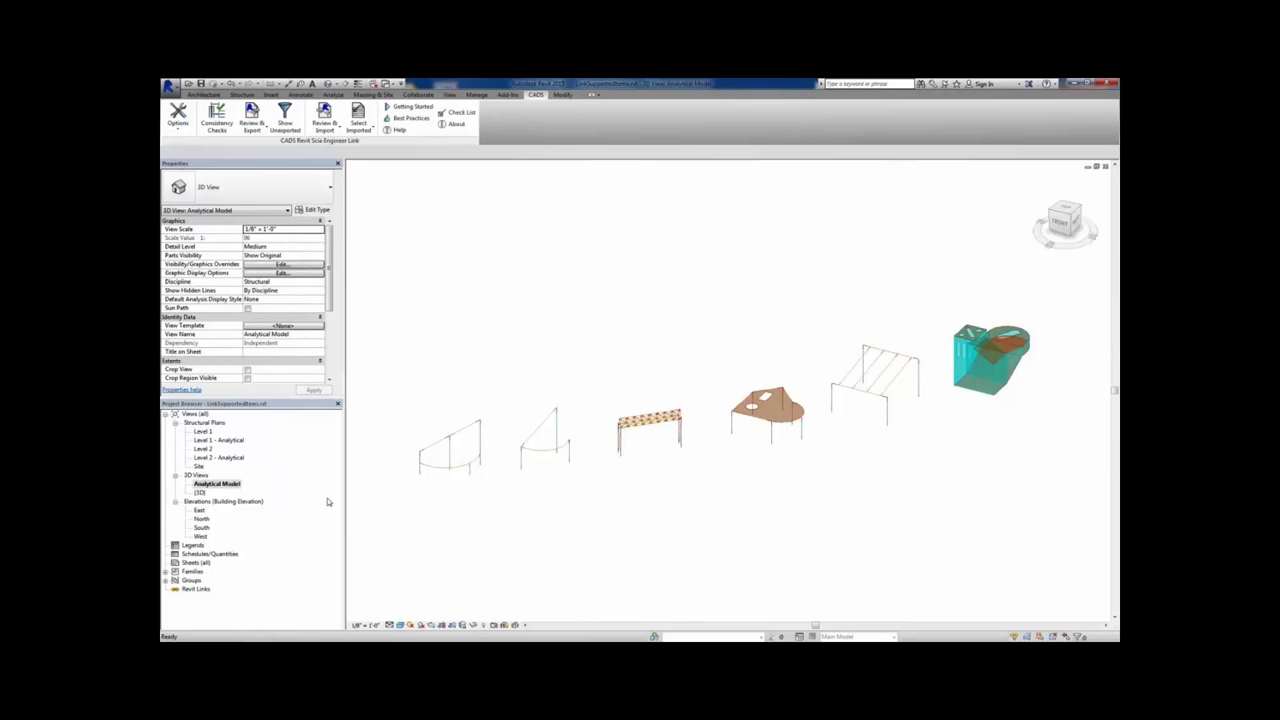
left_click(464, 432)
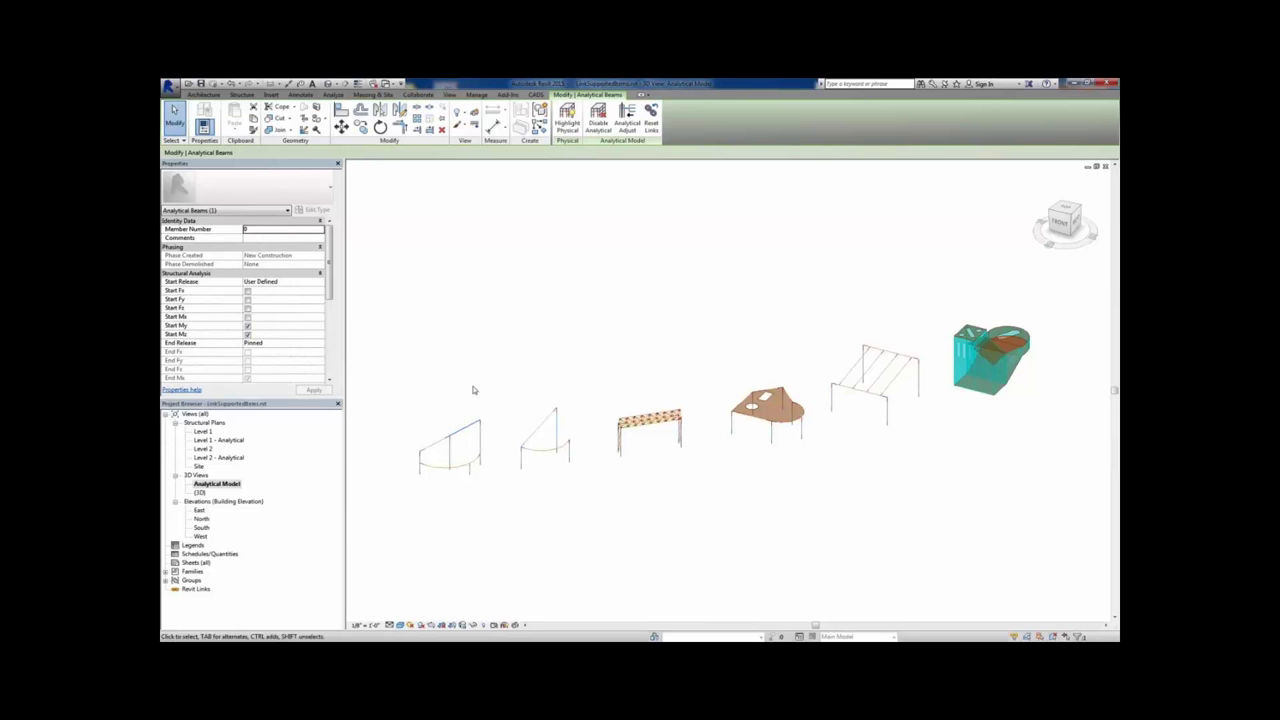
left_click(623, 136)
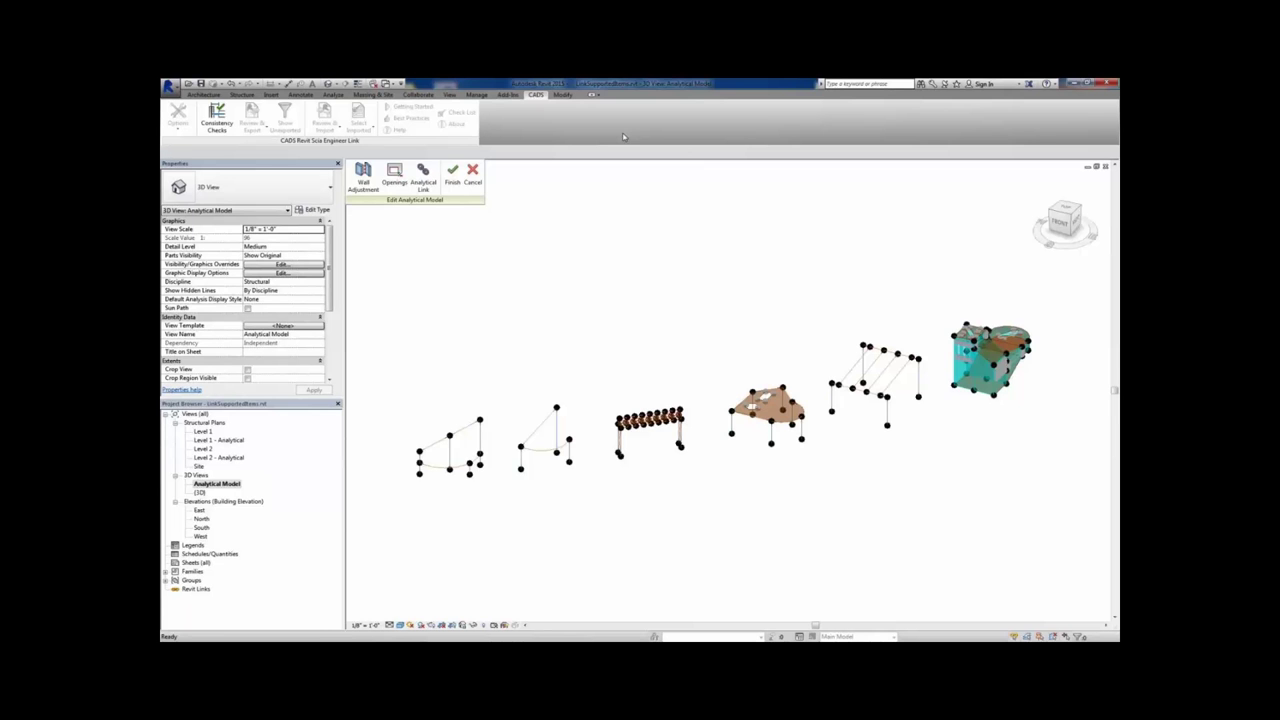
left_click(452, 174)
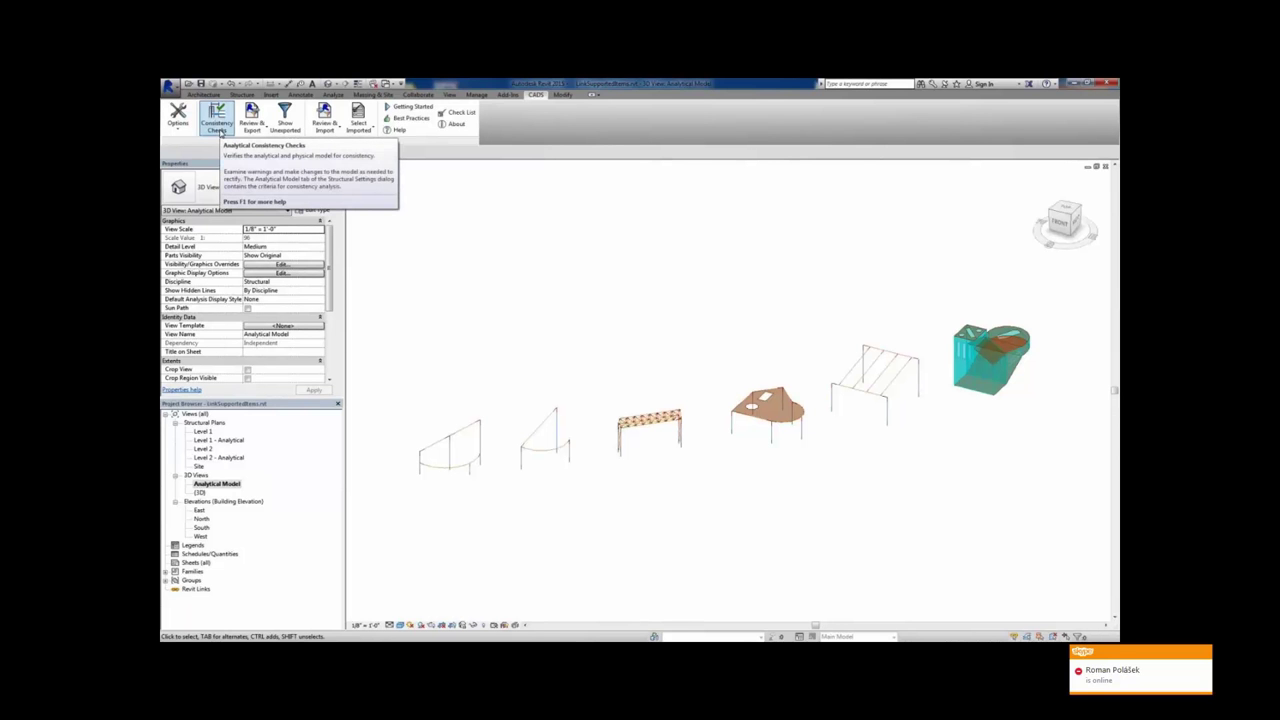
Run the analytical and physical model consistency check and return to the default {3D} view
left_click(218, 125)
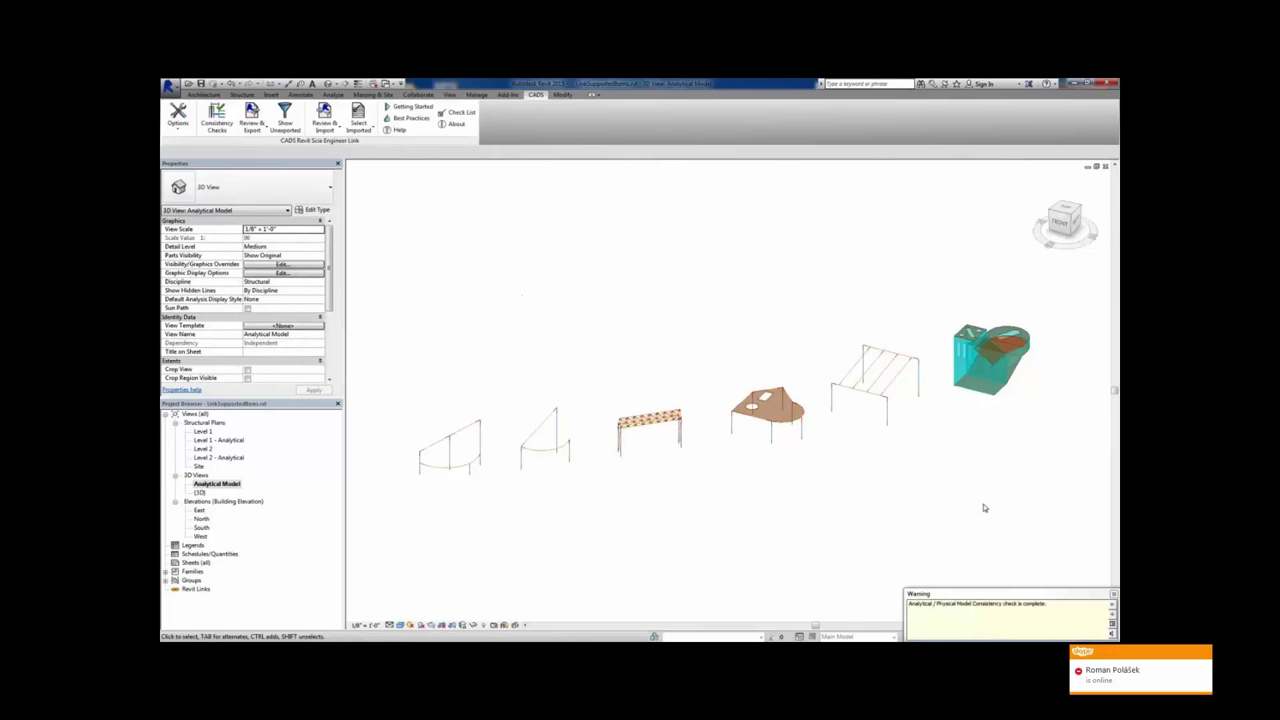
left_click(1110, 592)
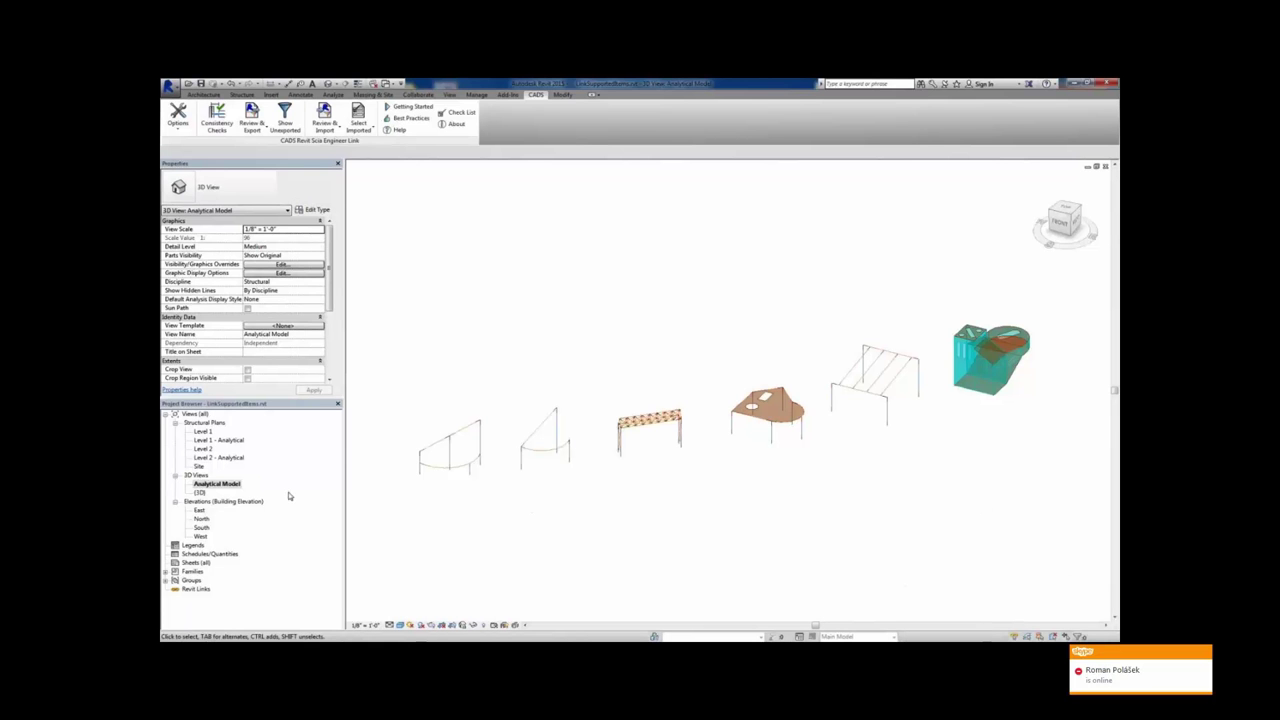
double_click(202, 493)
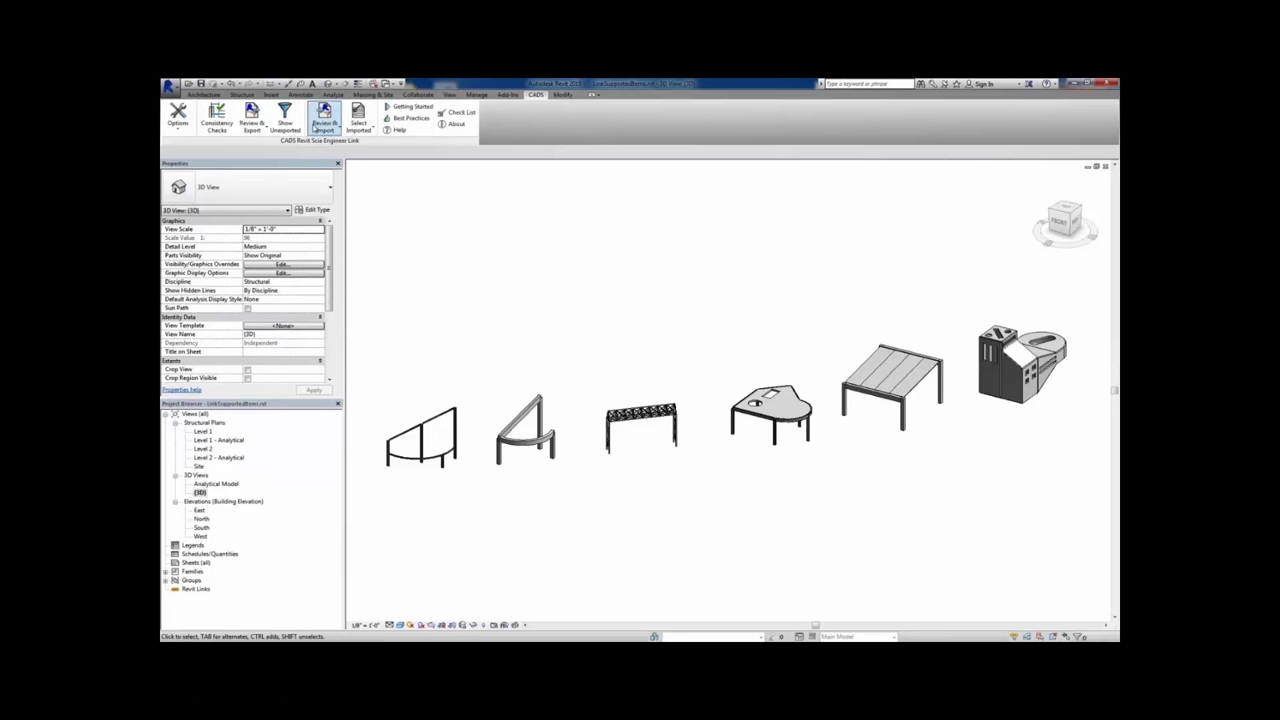
Review the preferred mapping databases and the user cross-section mapping table in the CADS Revit Scia Engineer Link options
left_click(184, 116)
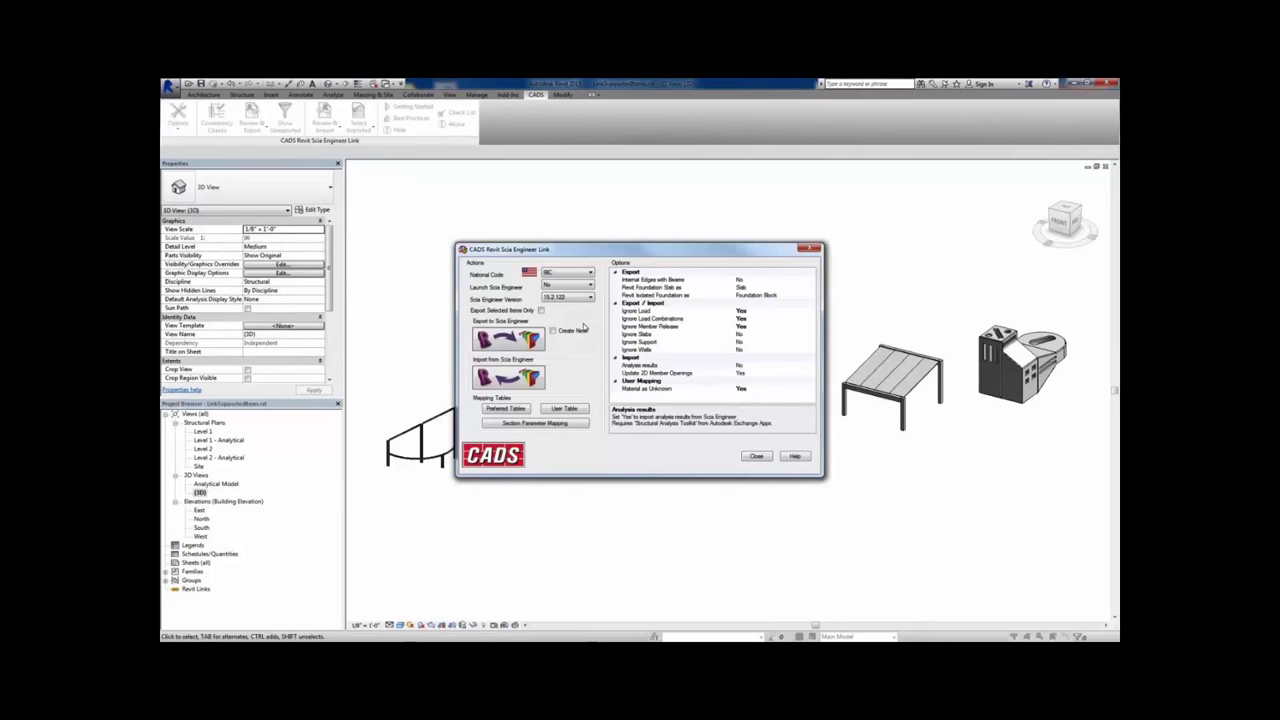
left_click(511, 409)
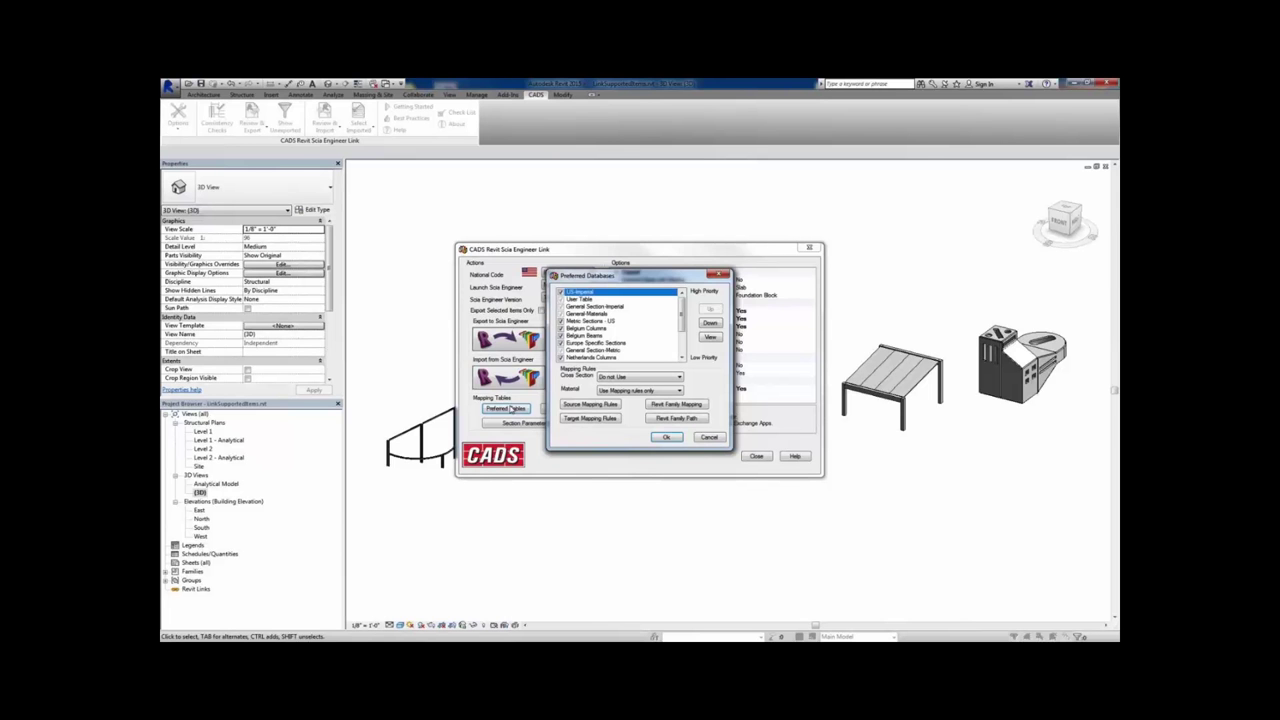
left_click(665, 437)
left_click(586, 412)
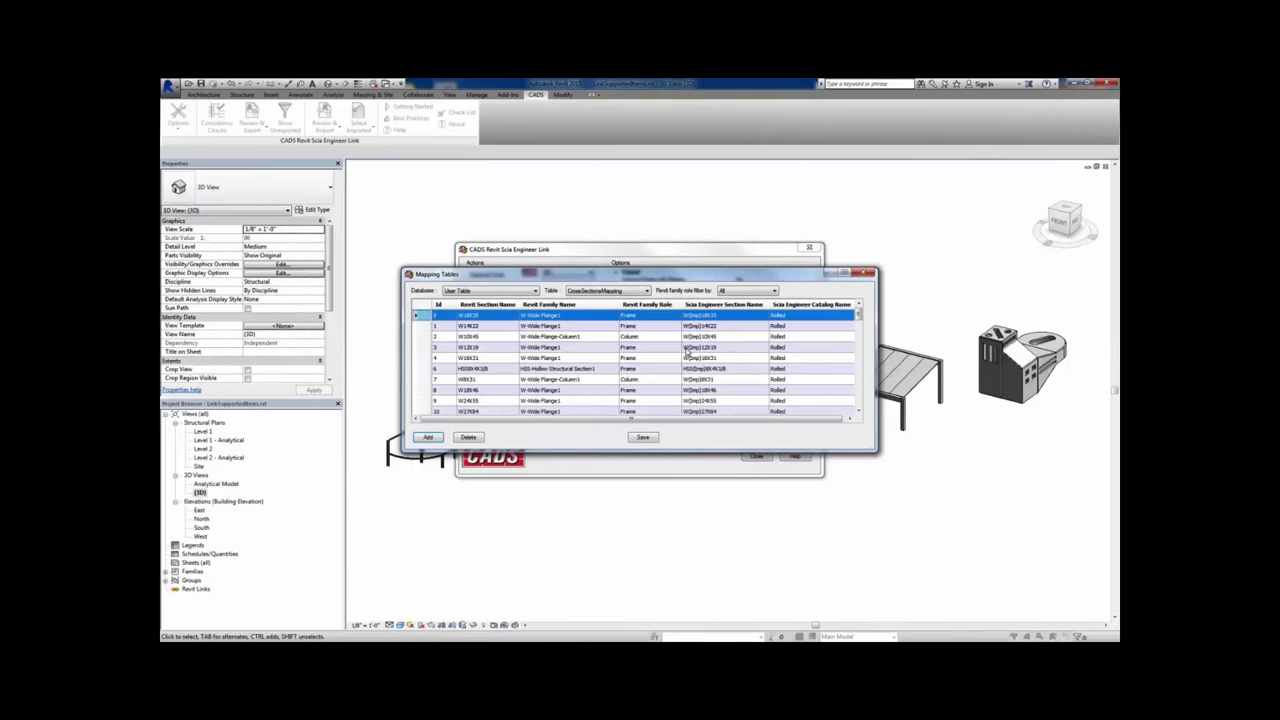
left_click(867, 273)
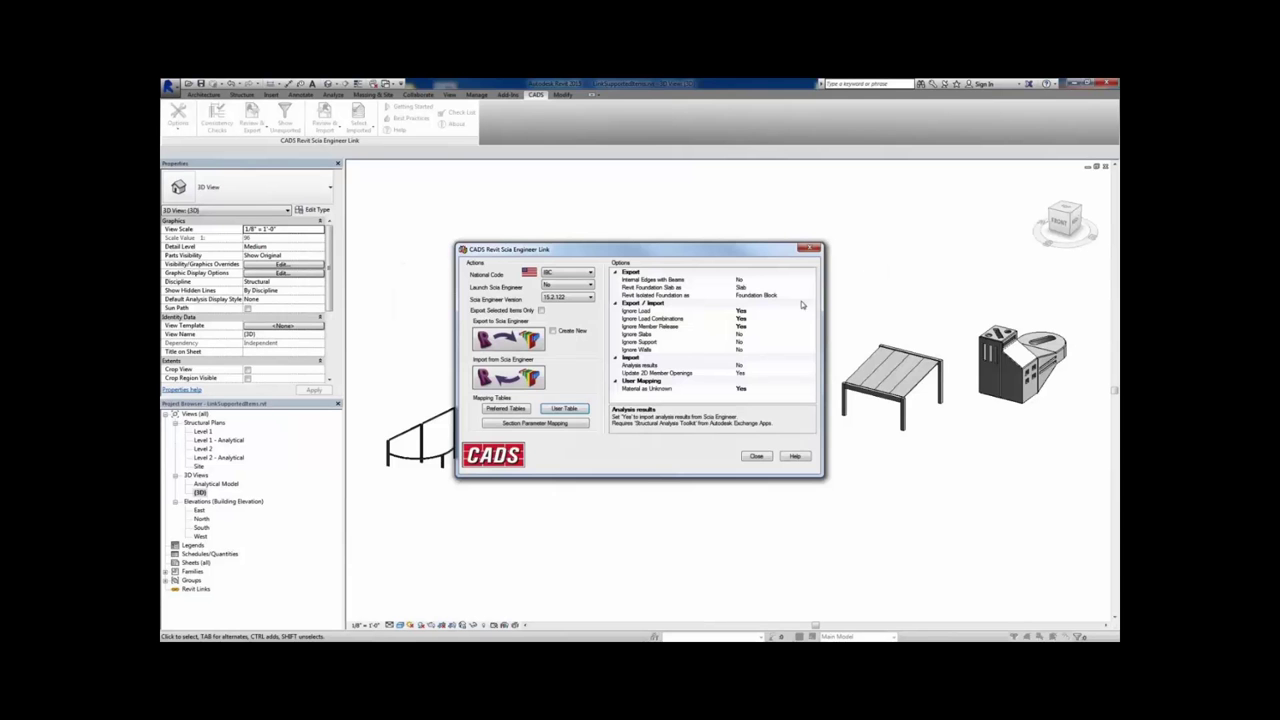
Export the model to the Desktop as LinkSupportedItems.r2s and close the link dialogs
left_click(527, 345)
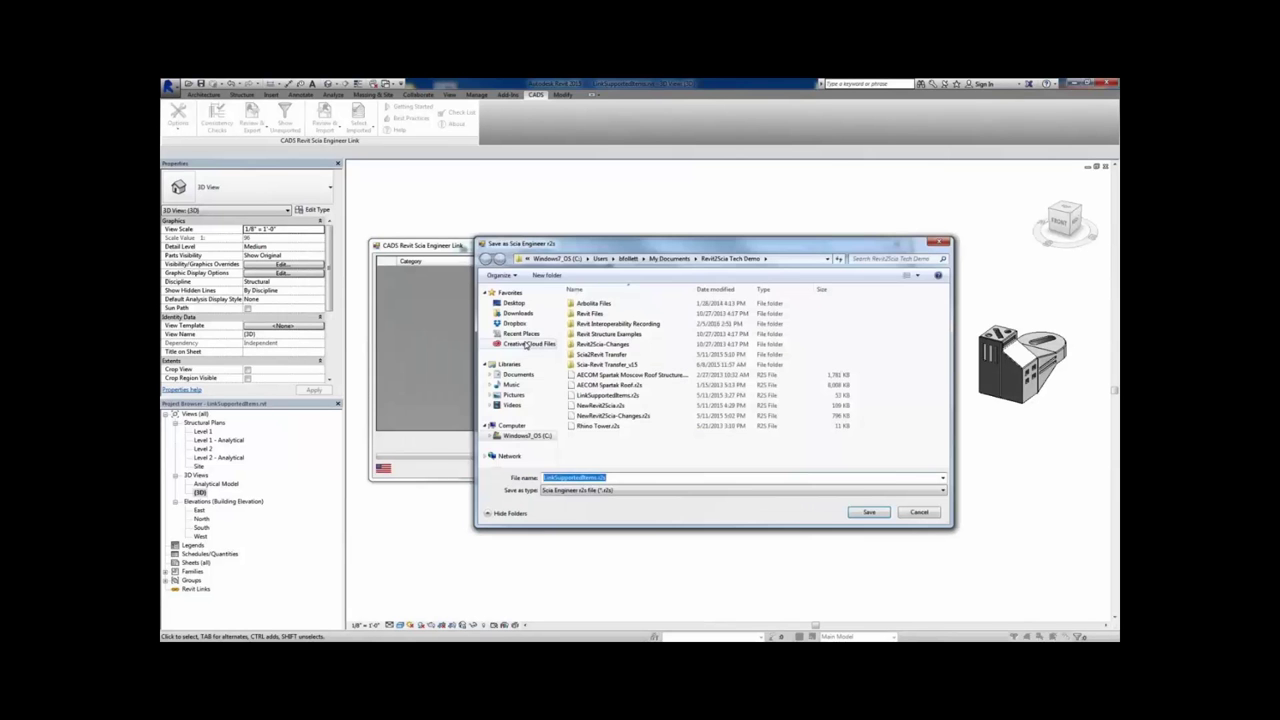
left_click(528, 304)
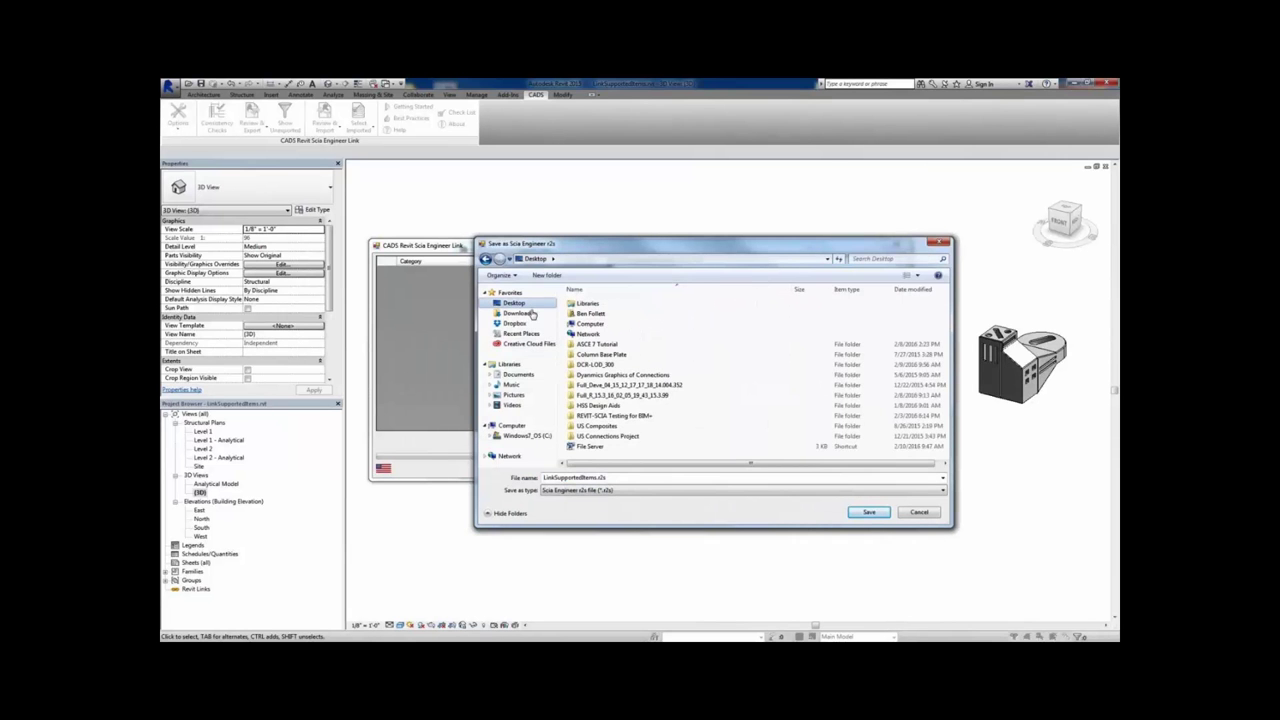
left_click(869, 512)
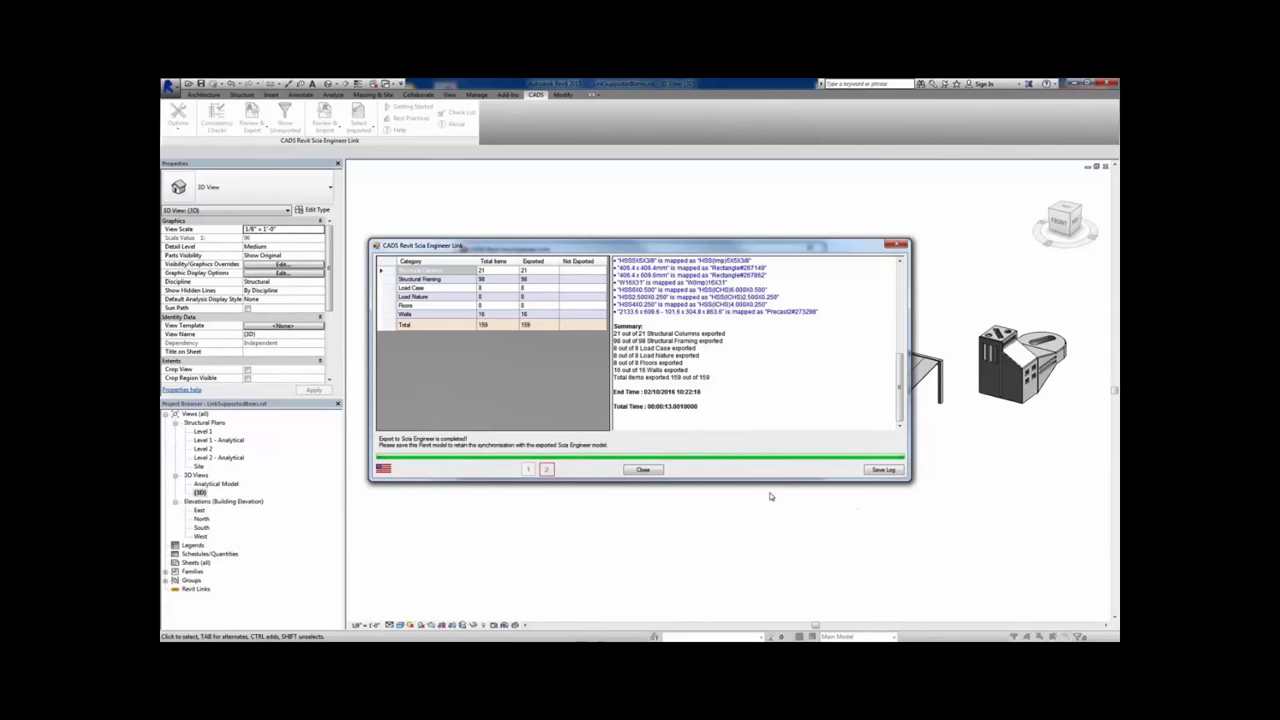
left_click(648, 471)
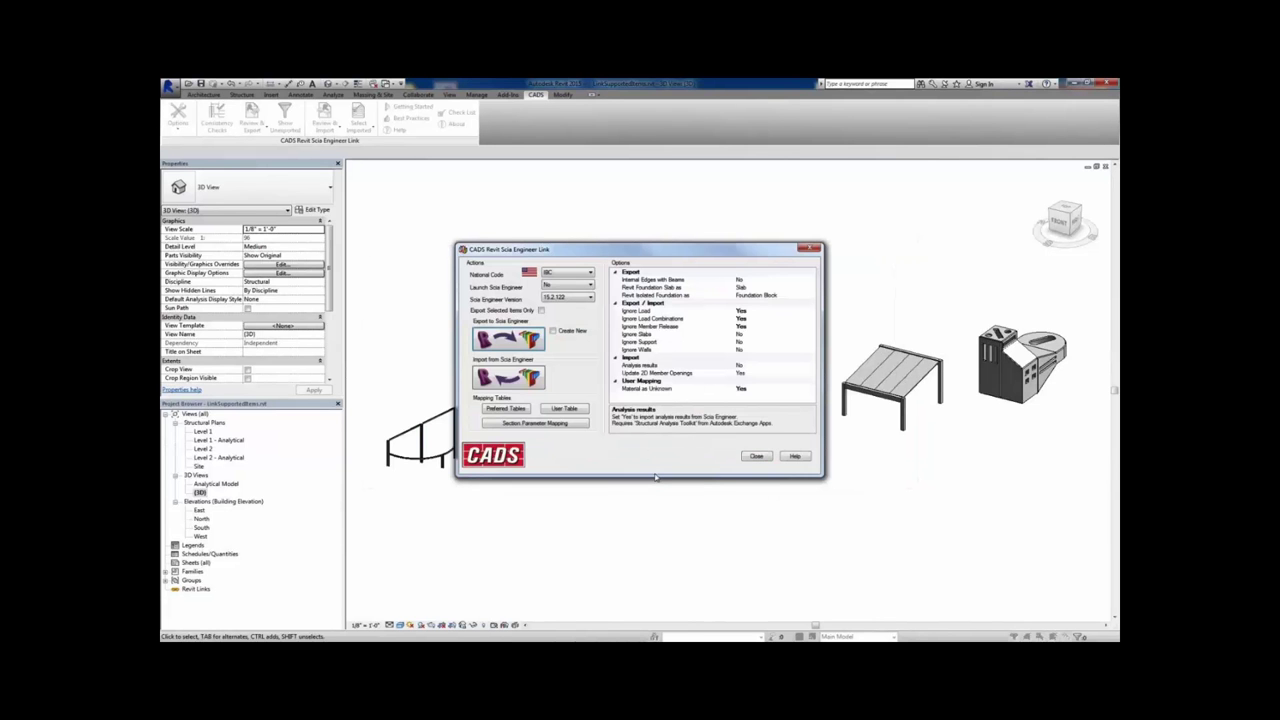
left_click(756, 456)
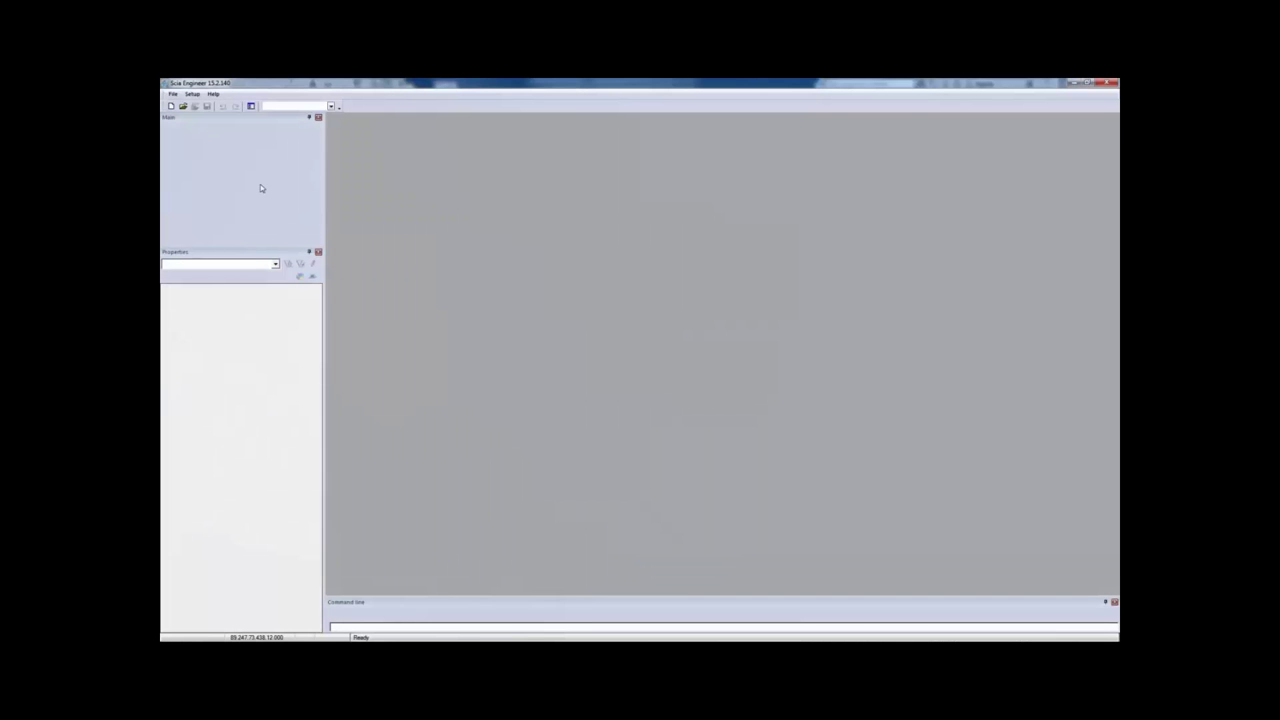
Switch to Scia Engineer and import the Revit file LinkSupportedItems.r2s from the Desktop with the IBC project code
left_click(173, 93)
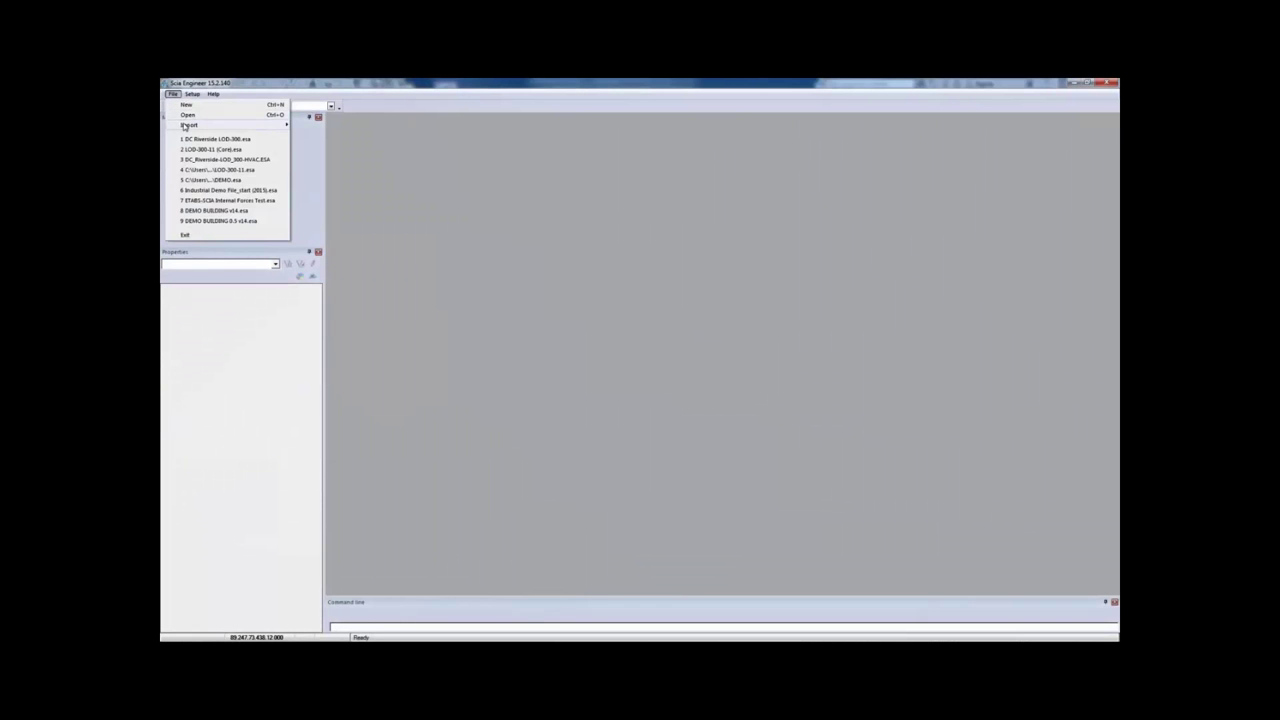
mouse_move(185, 125)
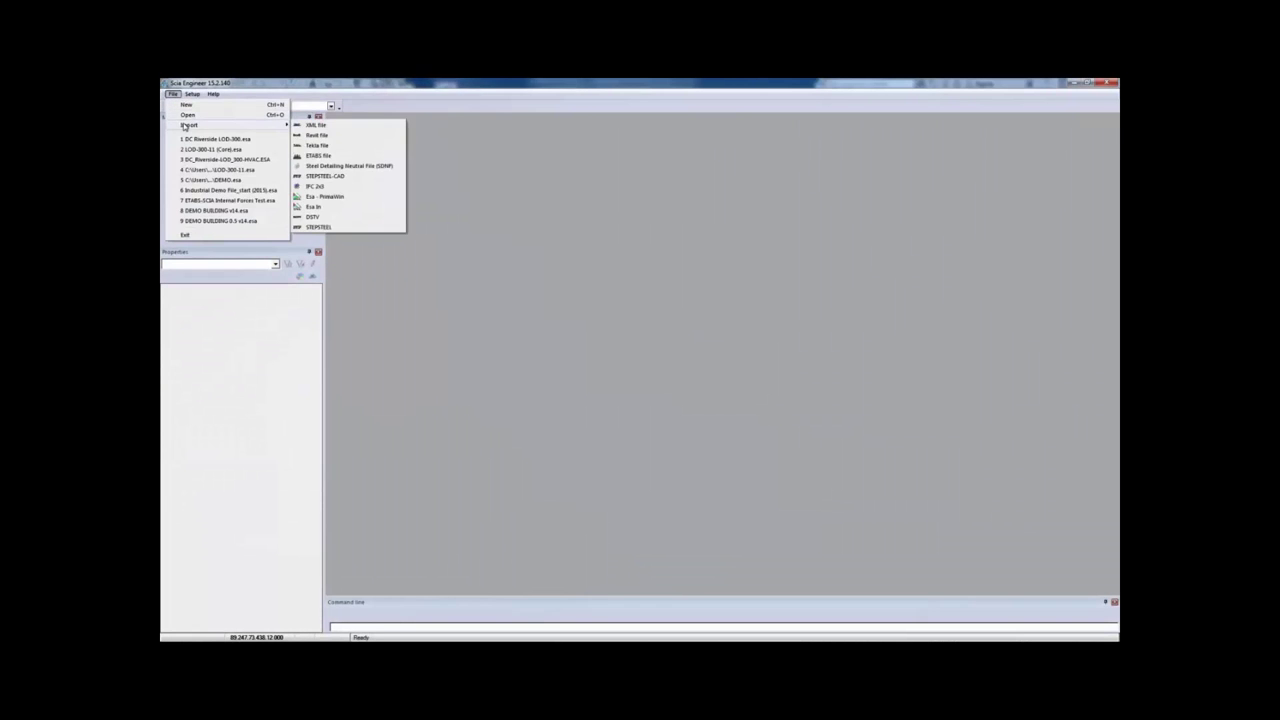
left_click(336, 138)
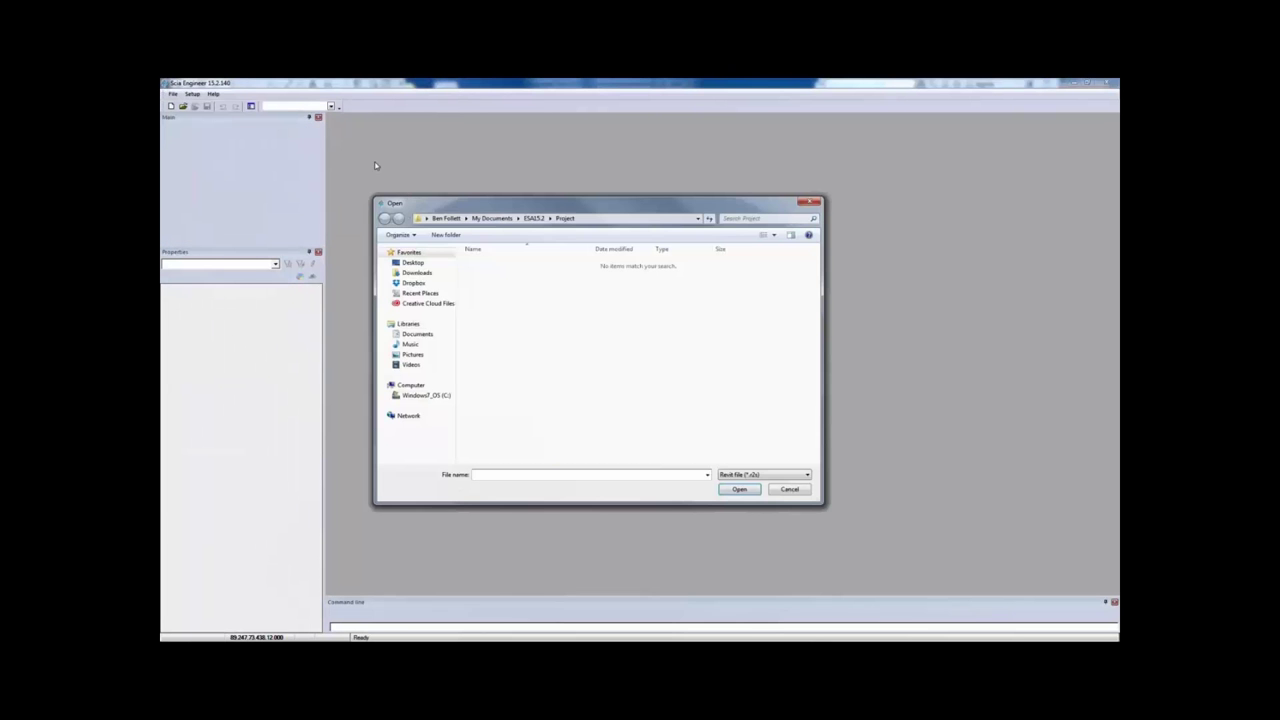
left_click(413, 263)
left_click(505, 415)
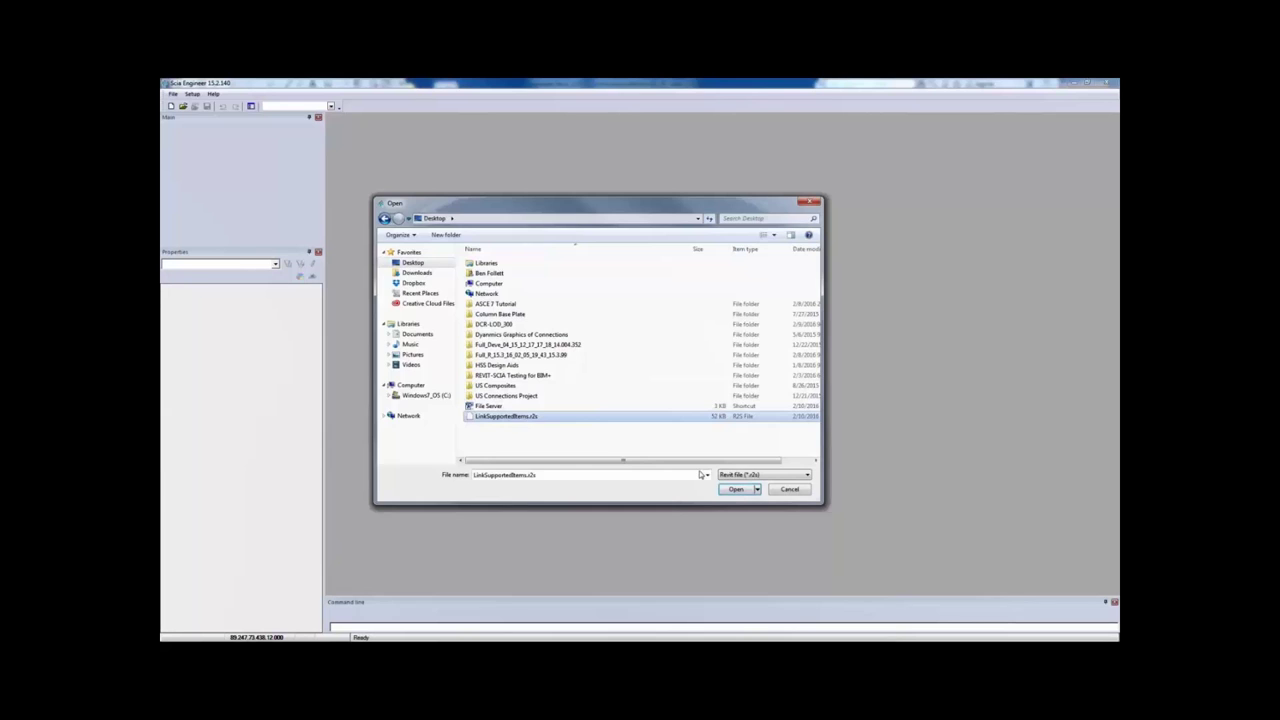
left_click(735, 489)
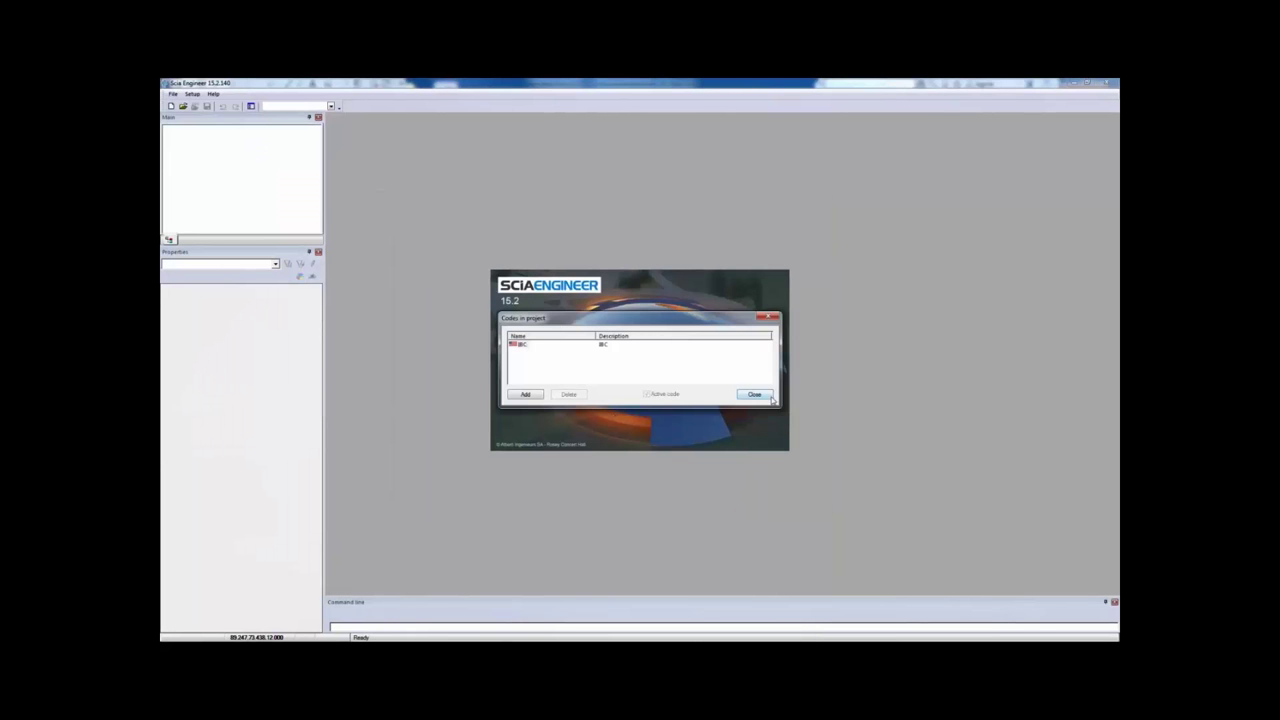
left_click(769, 397)
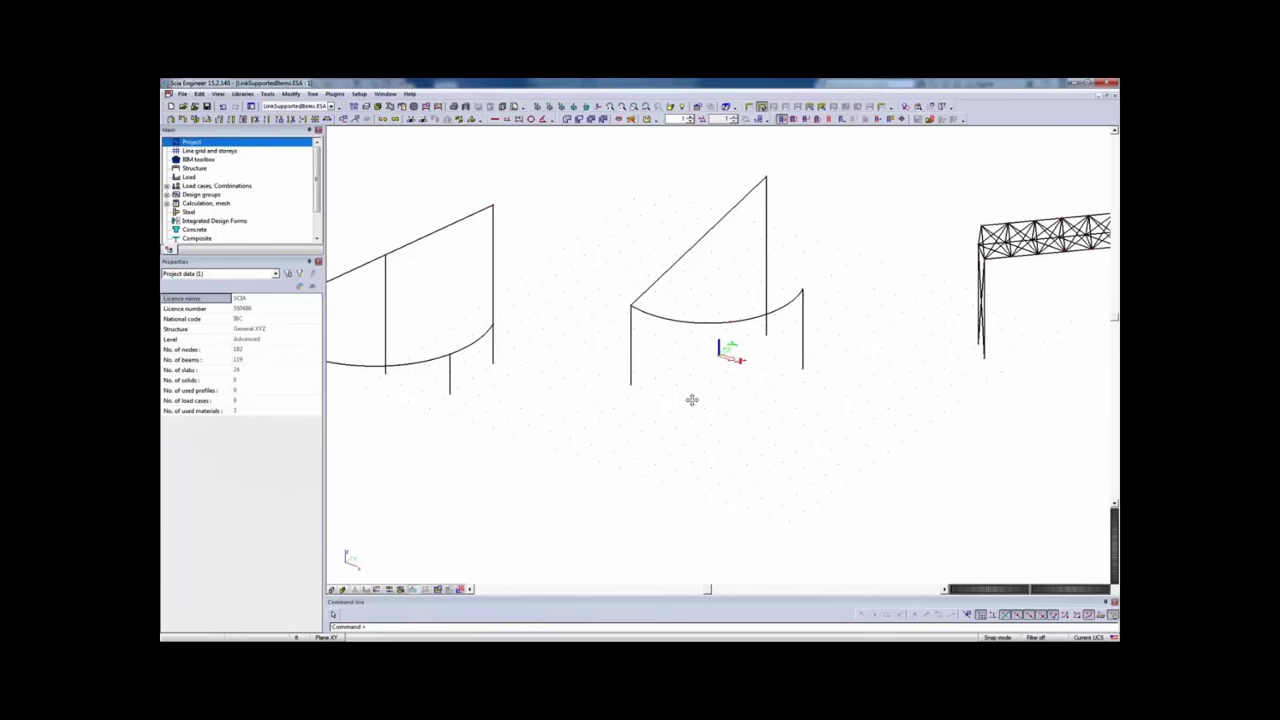
Look over the imported structures and display all members with rendered surfaces
middle_click_drag(966, 323, 727, 396)
mouse_move(903, 366)
middle_mouse_down()
mouse_move(646, 420)
mouse_move(803, 380)
mouse_move(651, 395)
middle_mouse_up()
middle_click_drag(846, 363, 640, 377)
mouse_move(897, 380)
middle_mouse_down()
mouse_move(740, 383)
mouse_move(643, 404)
middle_mouse_up()
scroll(643, 404, "down", 3)
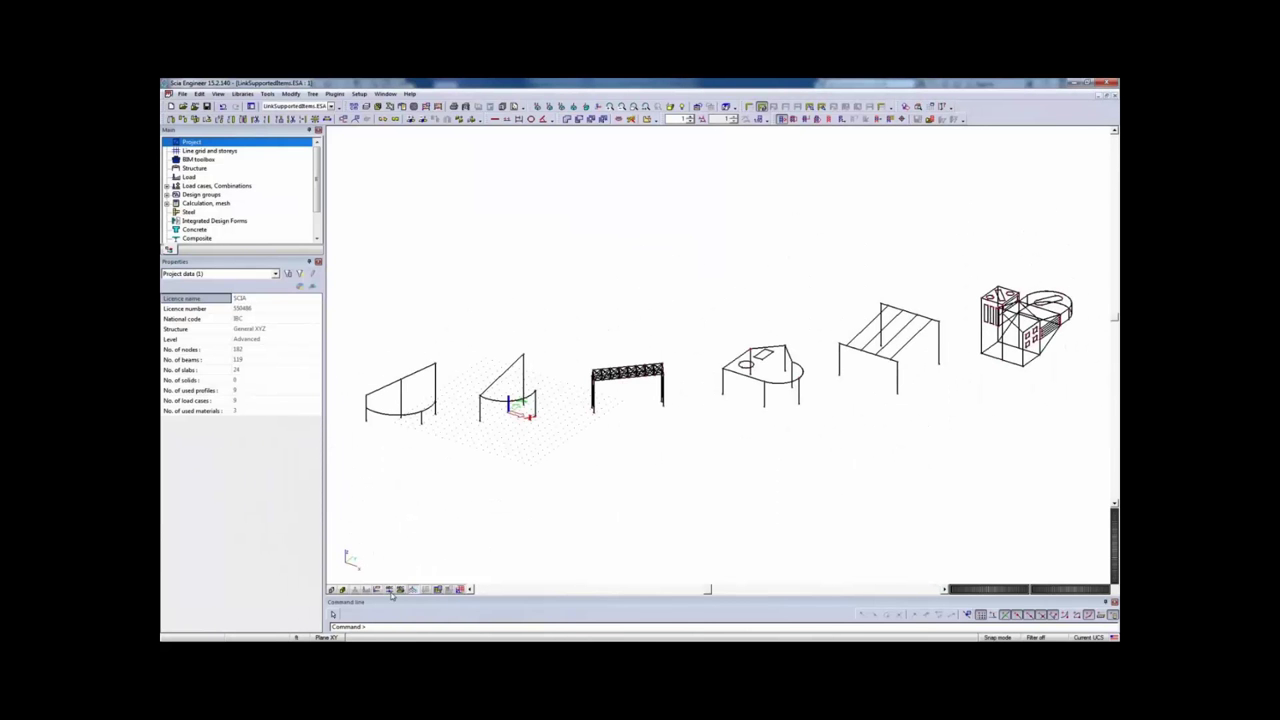
left_click(332, 590)
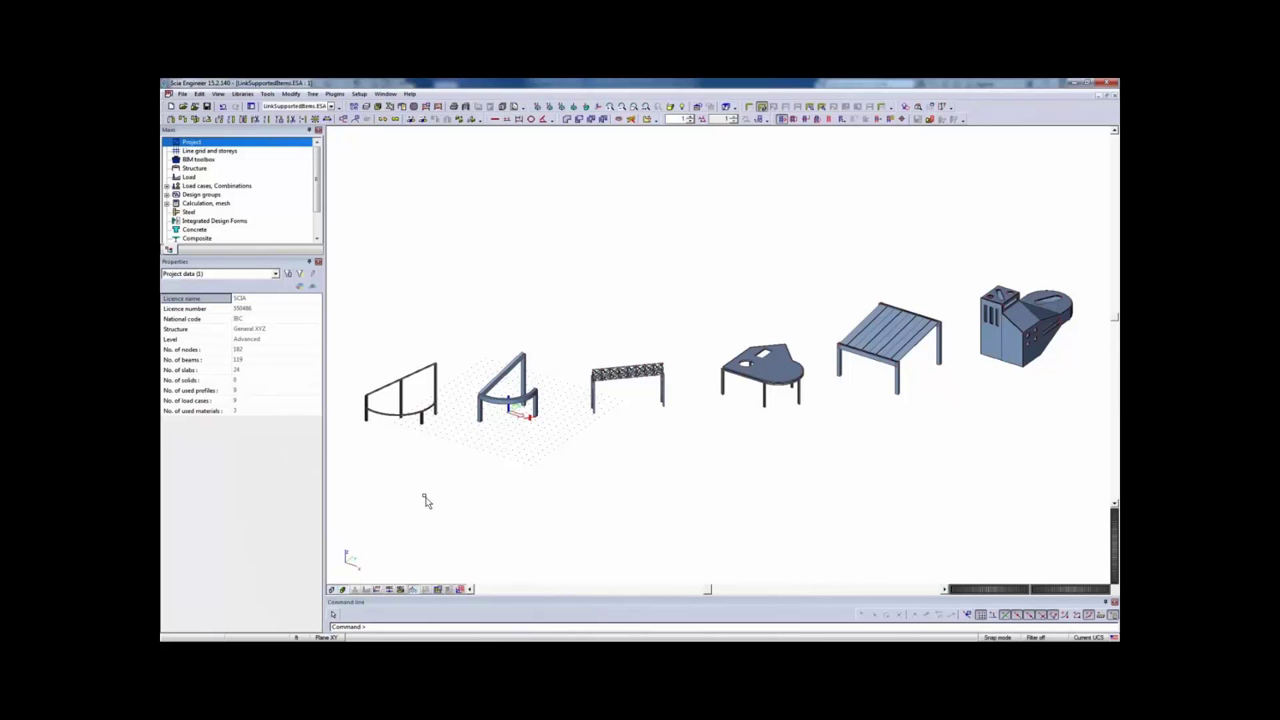
Set the Z coordinate of the node atop the first frame's middle column to 24 ft
left_click(400, 385)
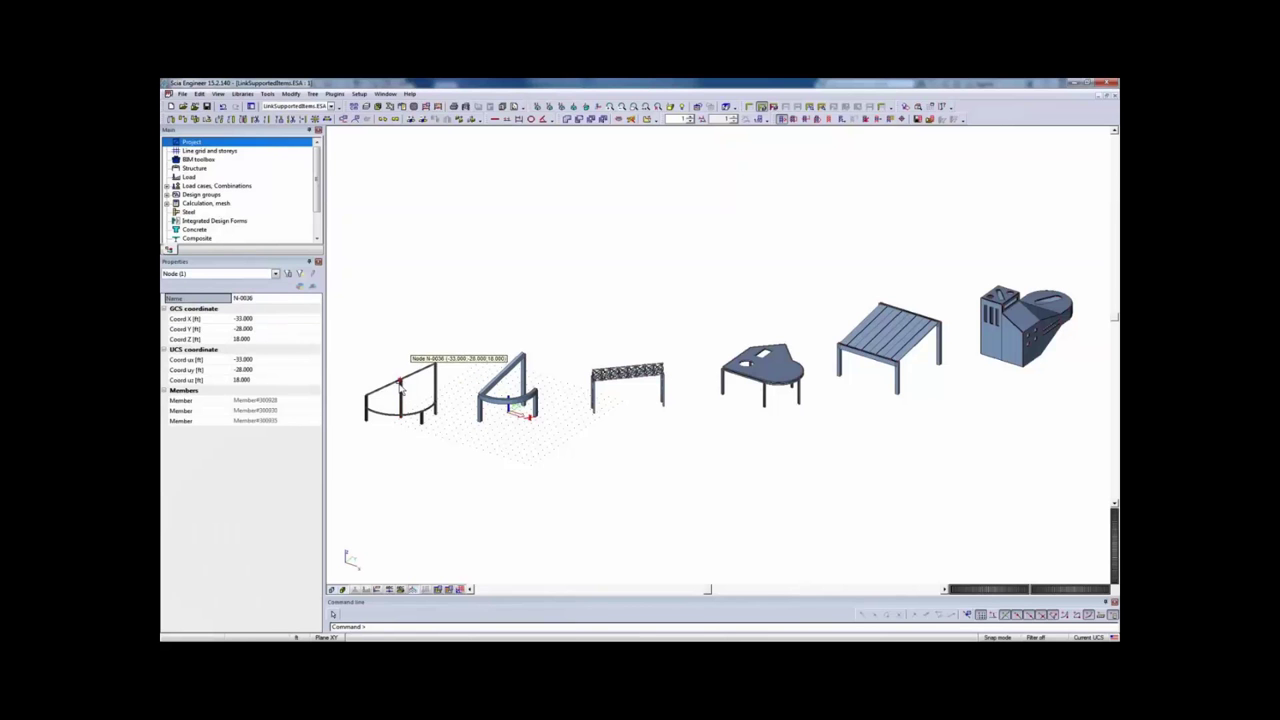
left_click(279, 338)
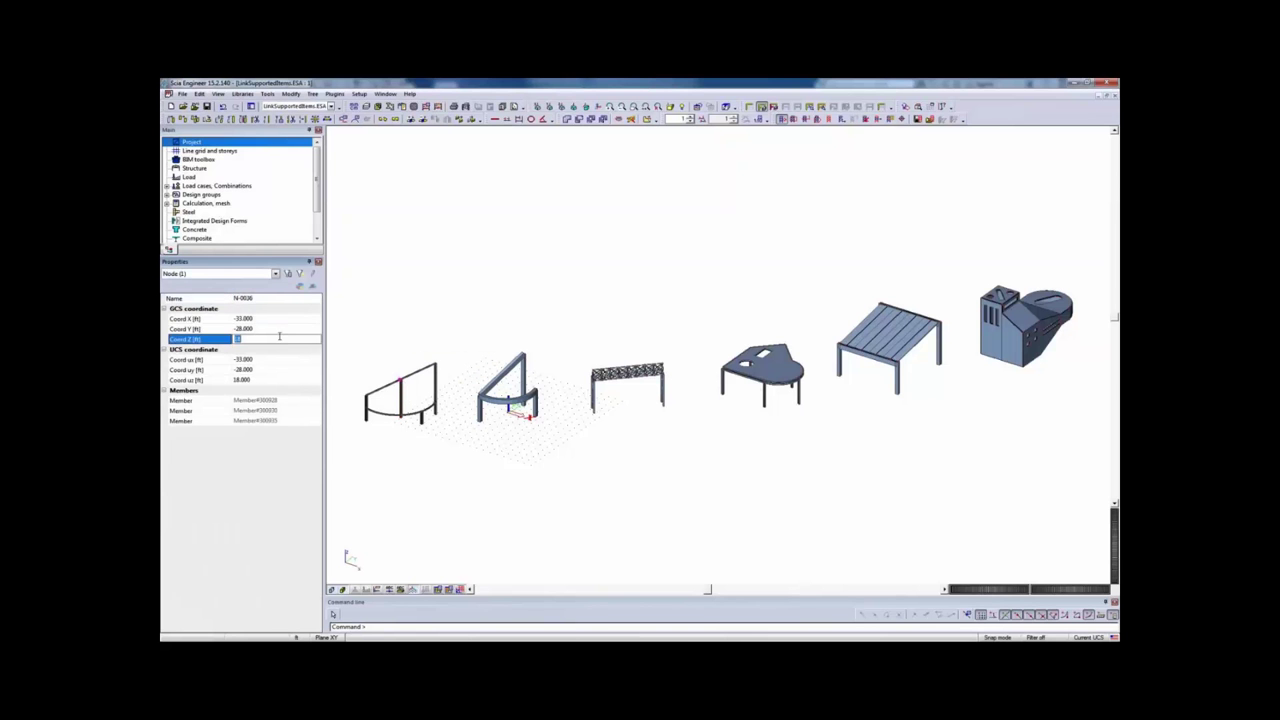
type("24")
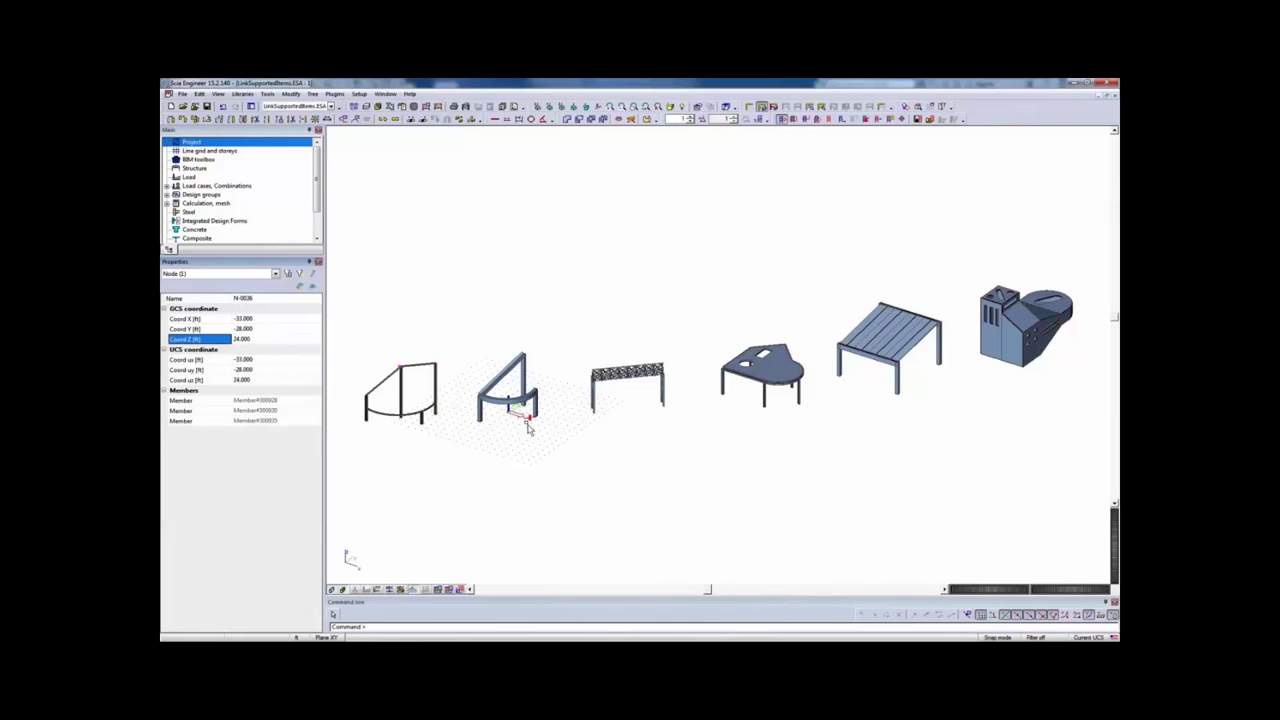
key("Escape")
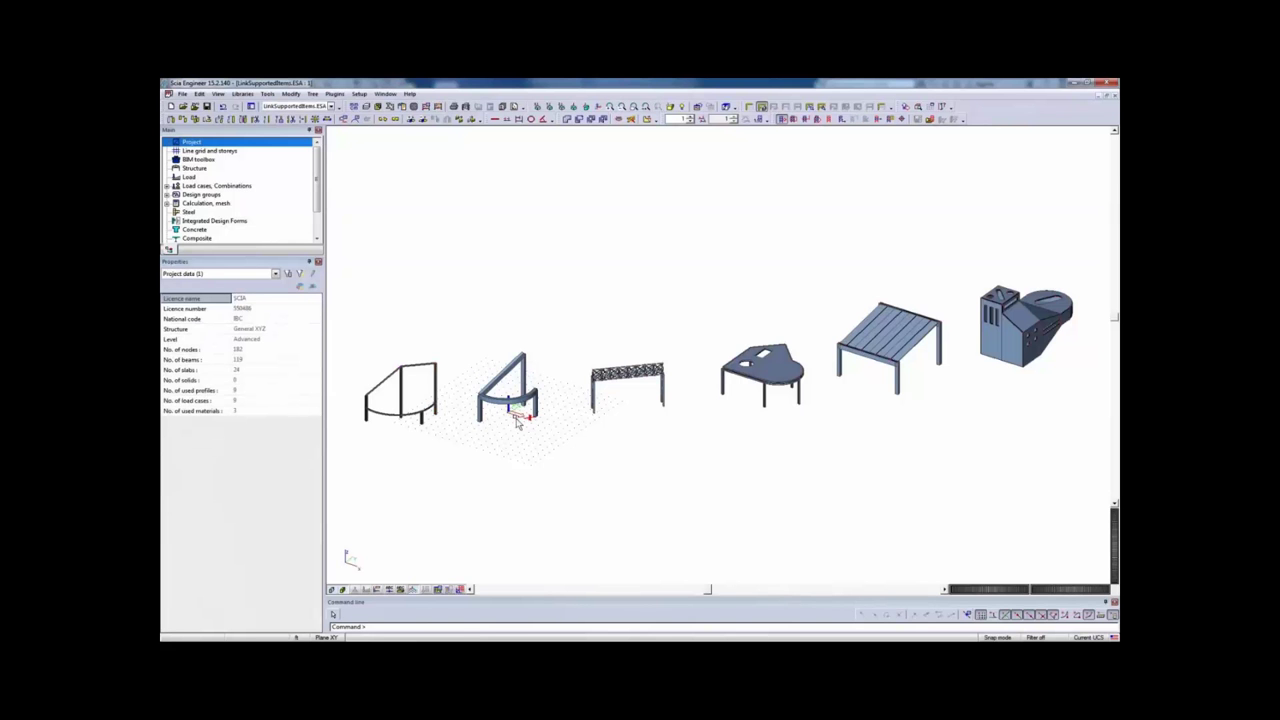
Add an irregular polygonal opening to the curved slab, beside its existing rectangular and circular openings
left_click(203, 172)
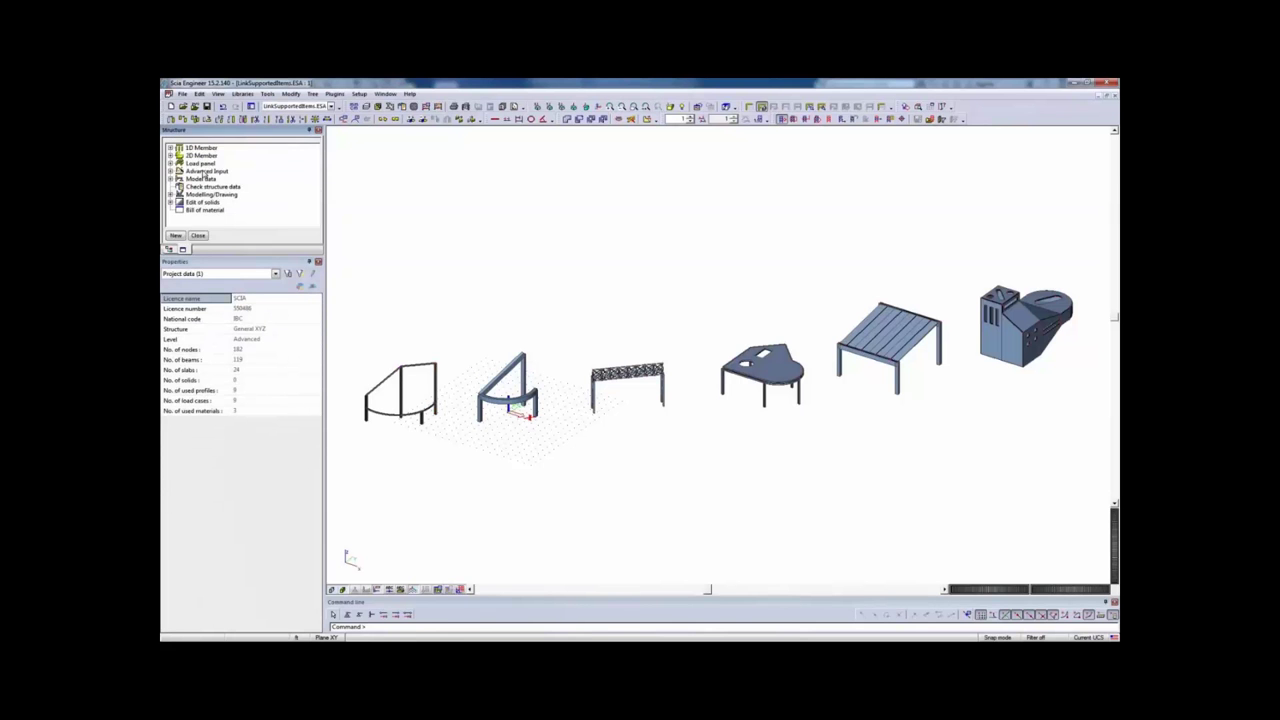
left_click(172, 158)
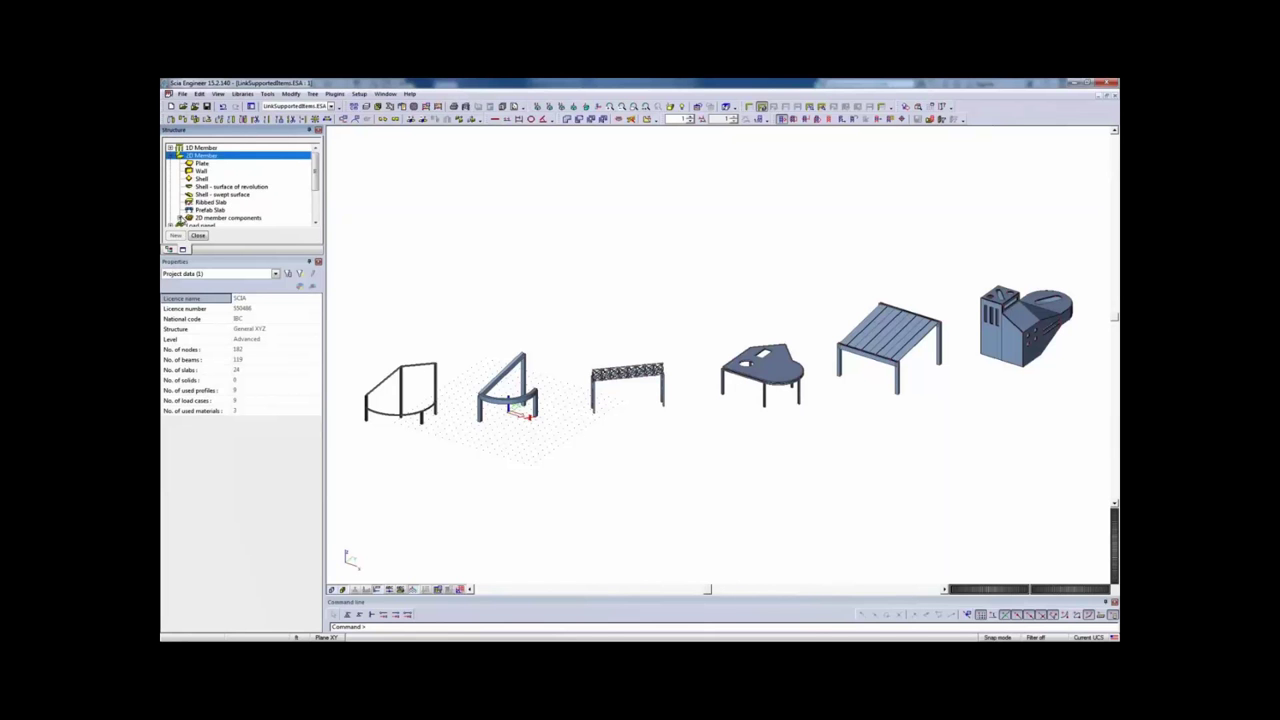
left_click(186, 217)
left_click(217, 179)
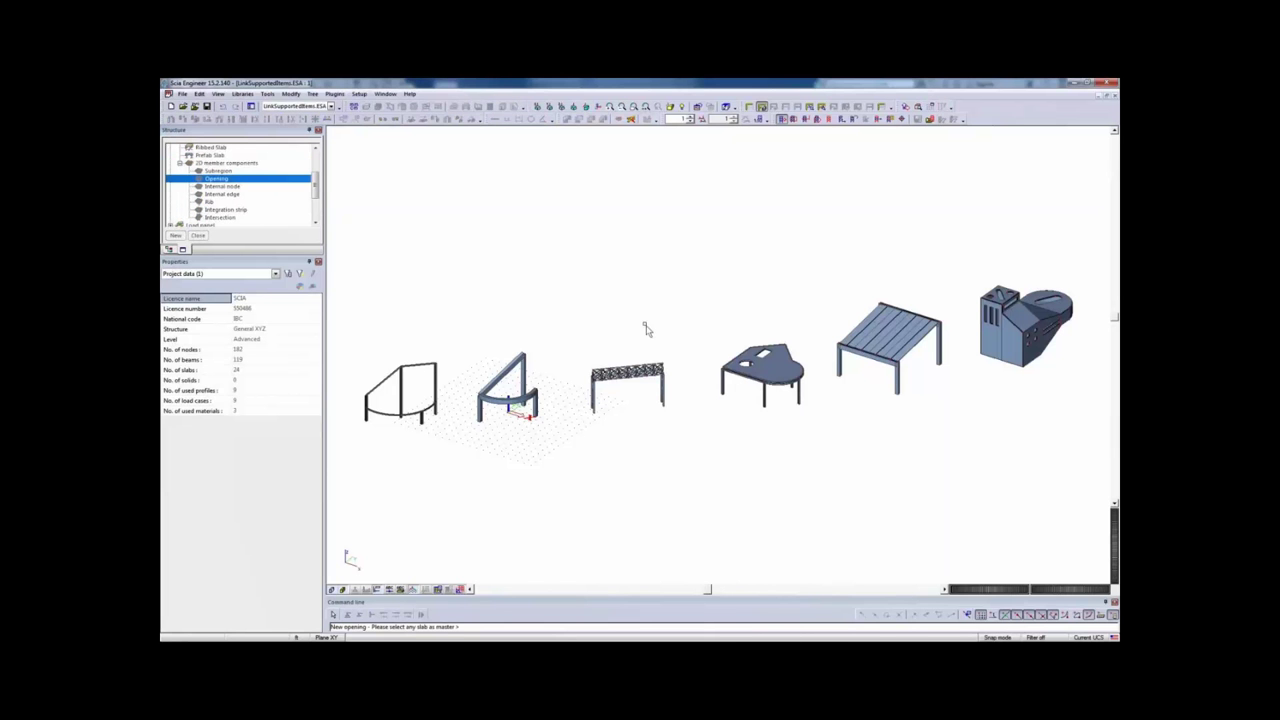
left_click(786, 392)
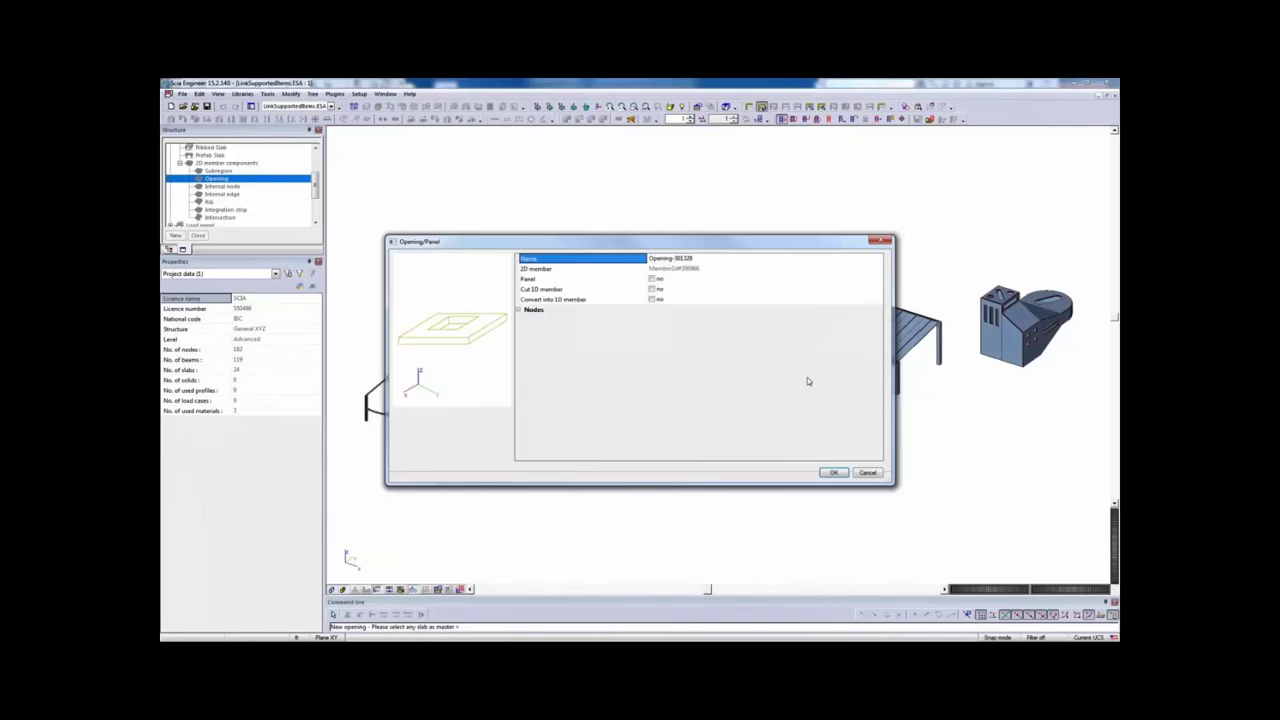
left_click(834, 472)
scroll(804, 372, "up", 5)
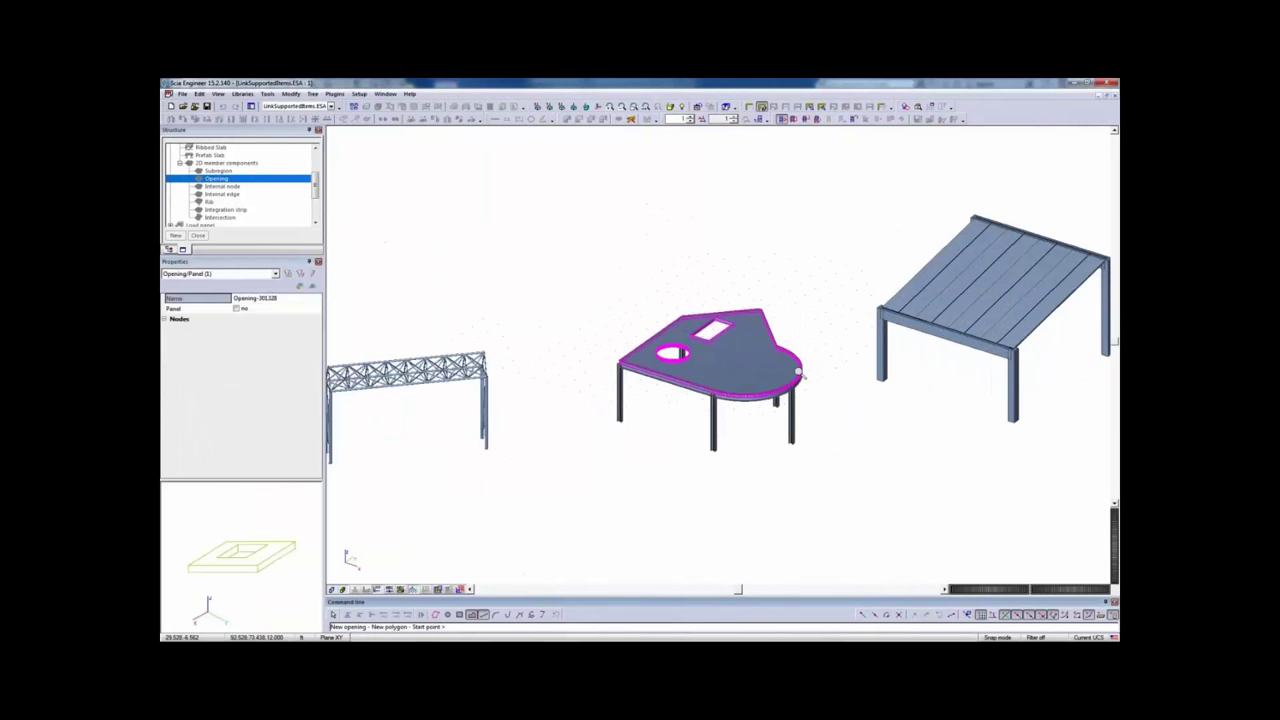
left_click(724, 360)
left_click(742, 359)
left_click(710, 370)
left_click(724, 388)
left_click(768, 322)
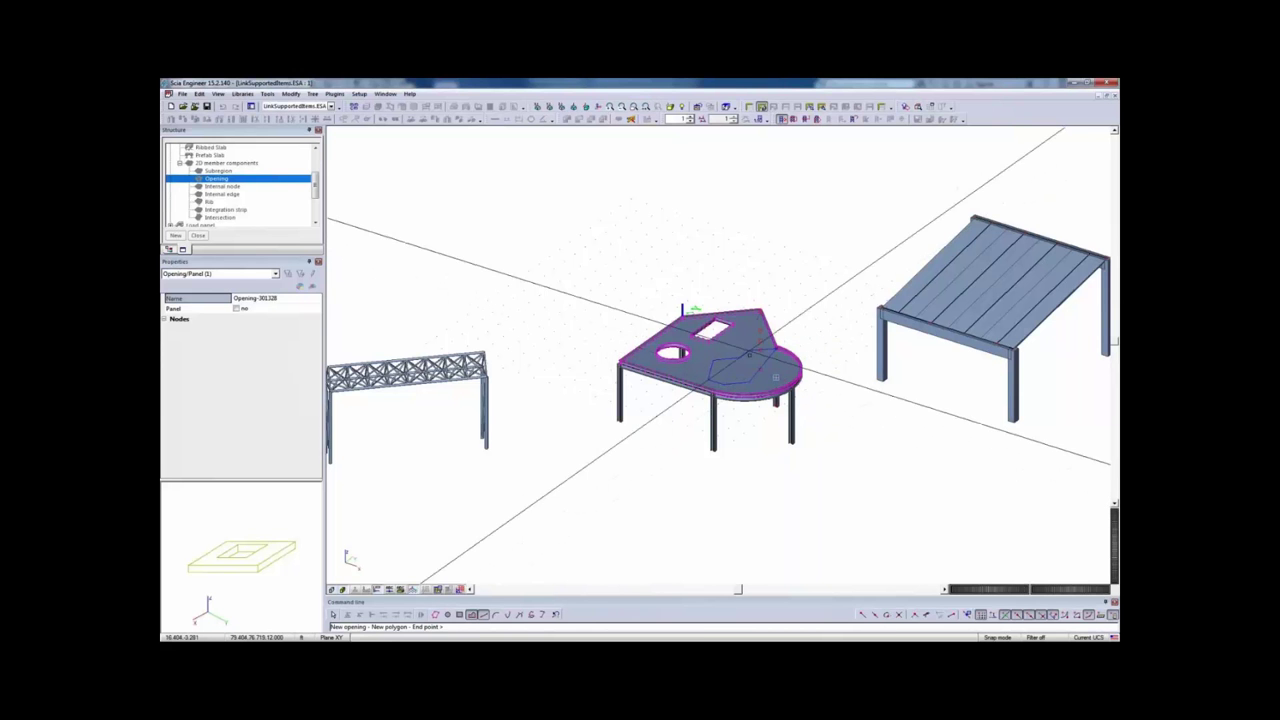
key("Escape")
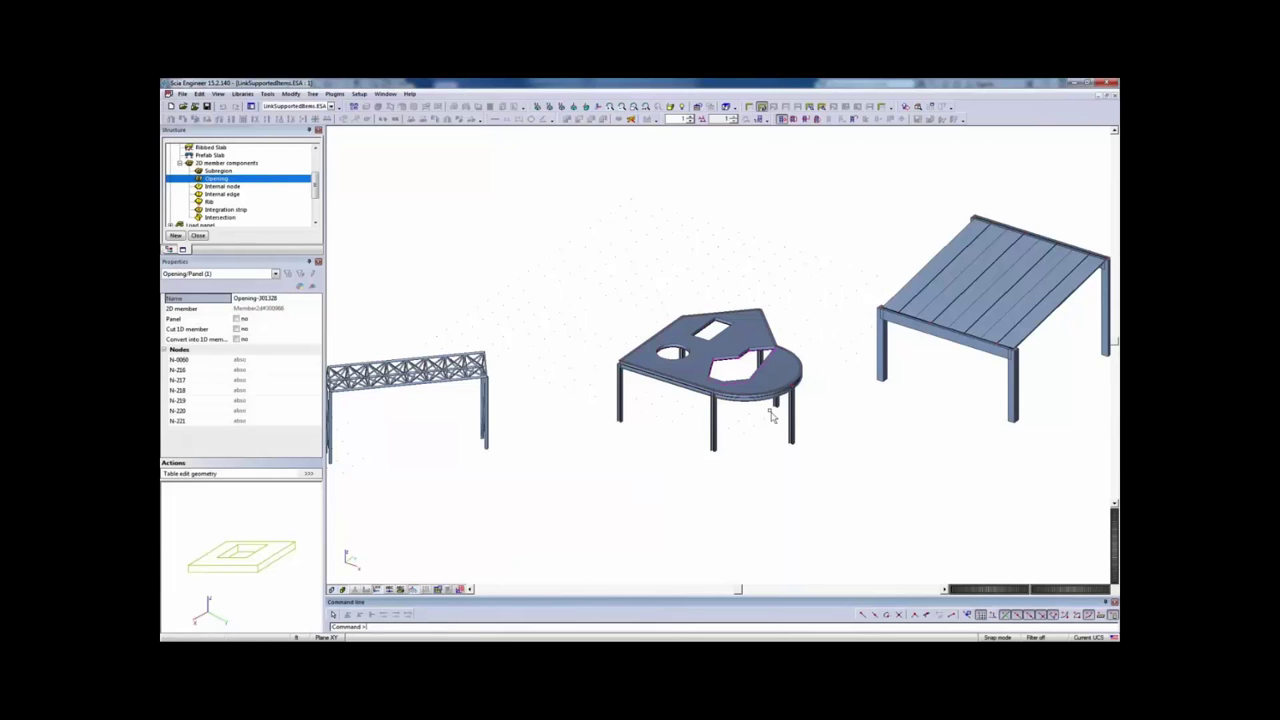
Copy the whole truss frame about 9.8 ft along X from the base node of its front column
middle_click_drag(554, 446, 793, 349)
left_click_drag(556, 243, 793, 381)
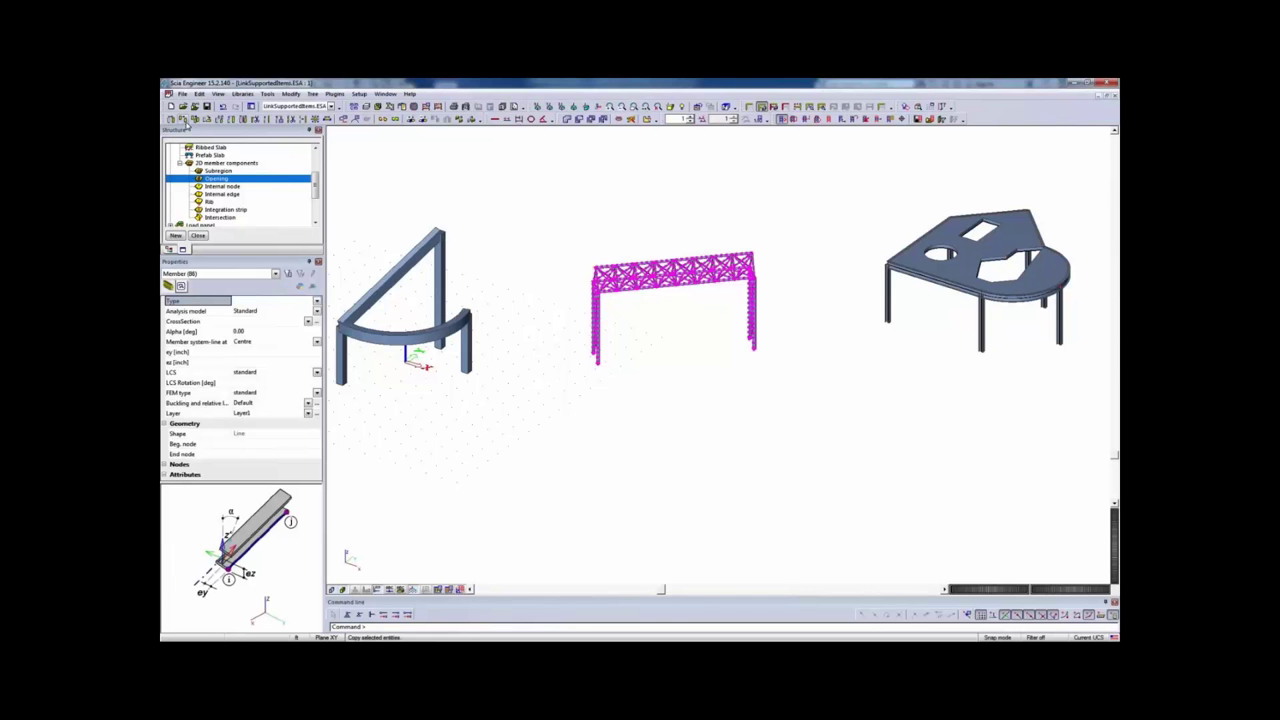
left_click(185, 122)
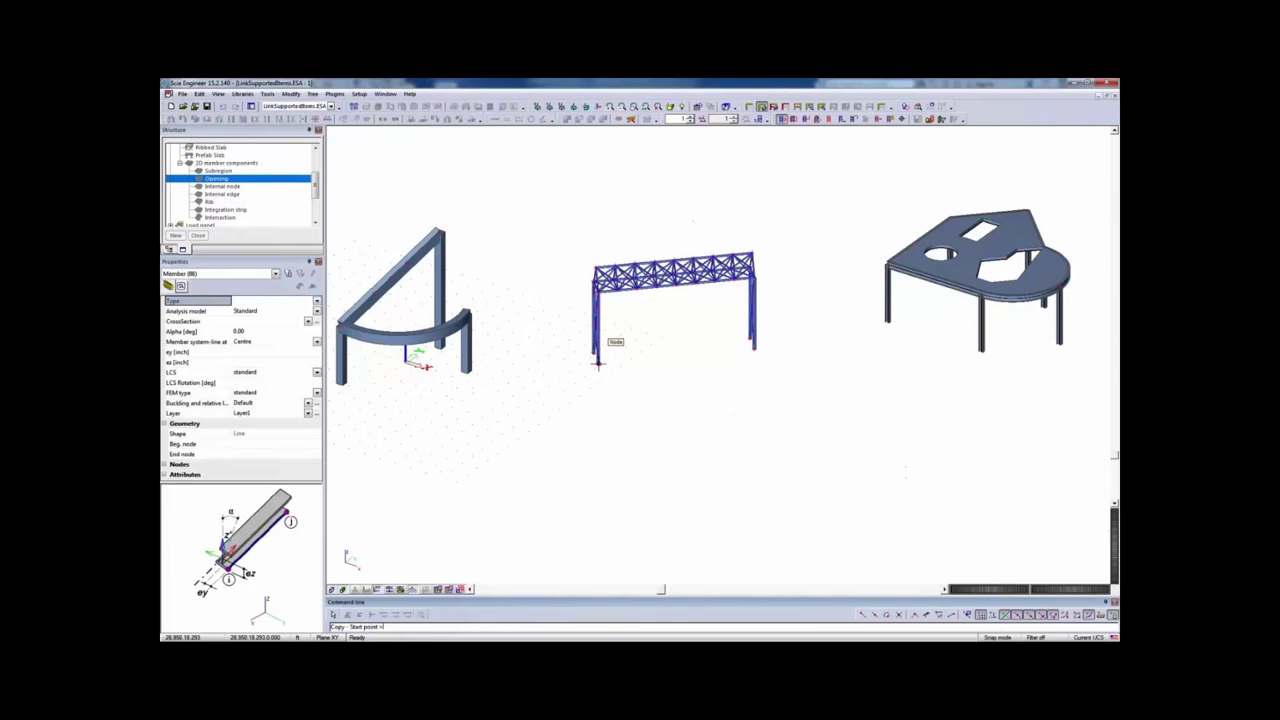
left_click(598, 363)
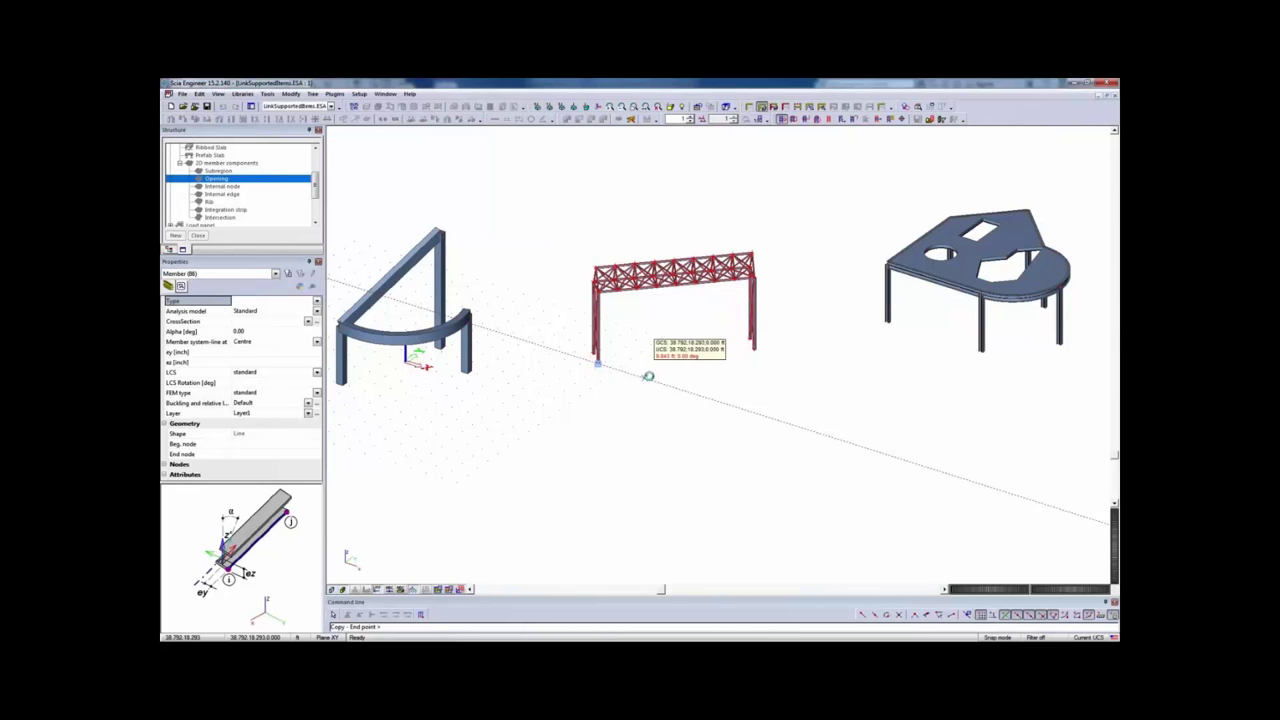
left_click(646, 376)
key("Escape")
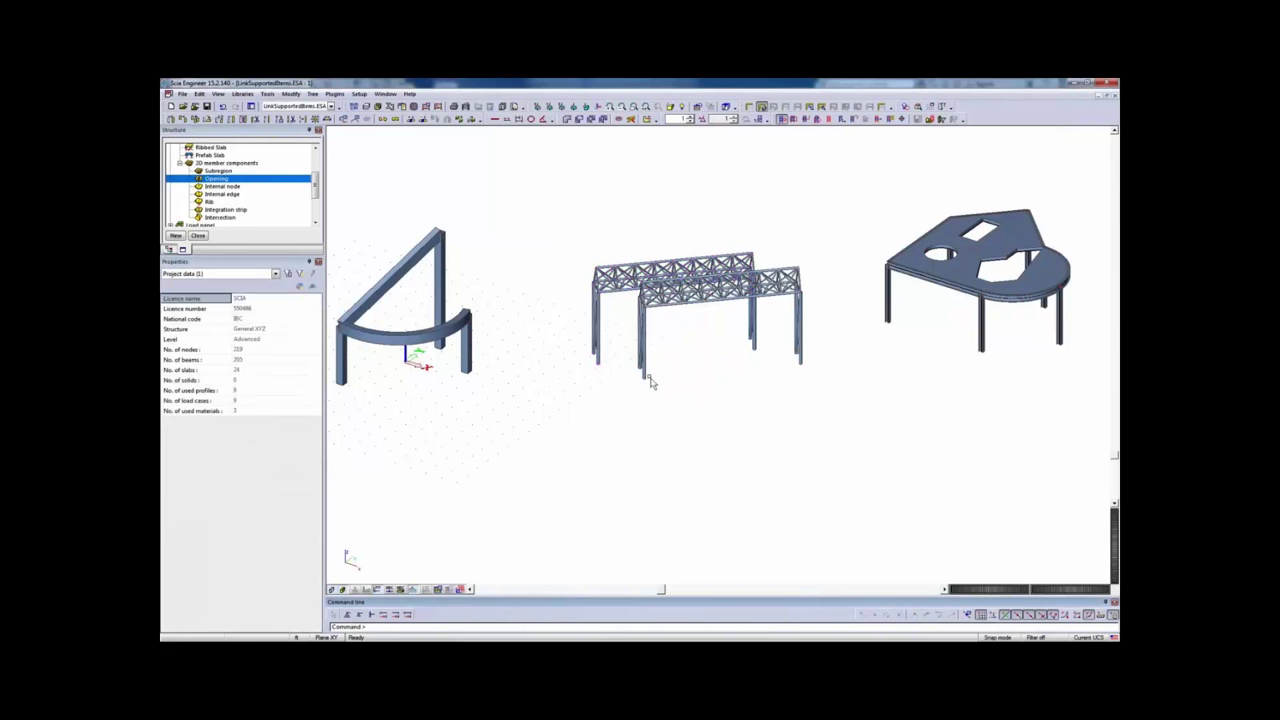
scroll(650, 382, "down", 2)
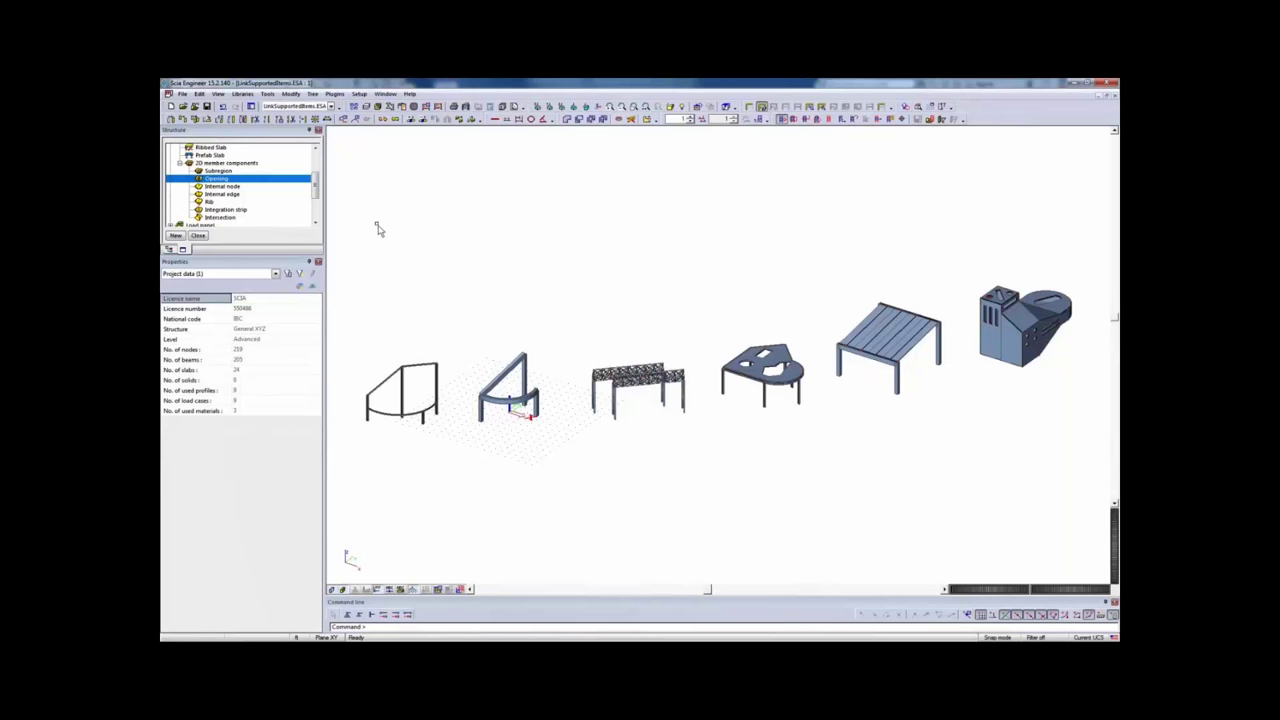
Export the modified model as a Revit file to the Desktop, overwriting LinkSupportedItems.r2s
left_click(182, 94)
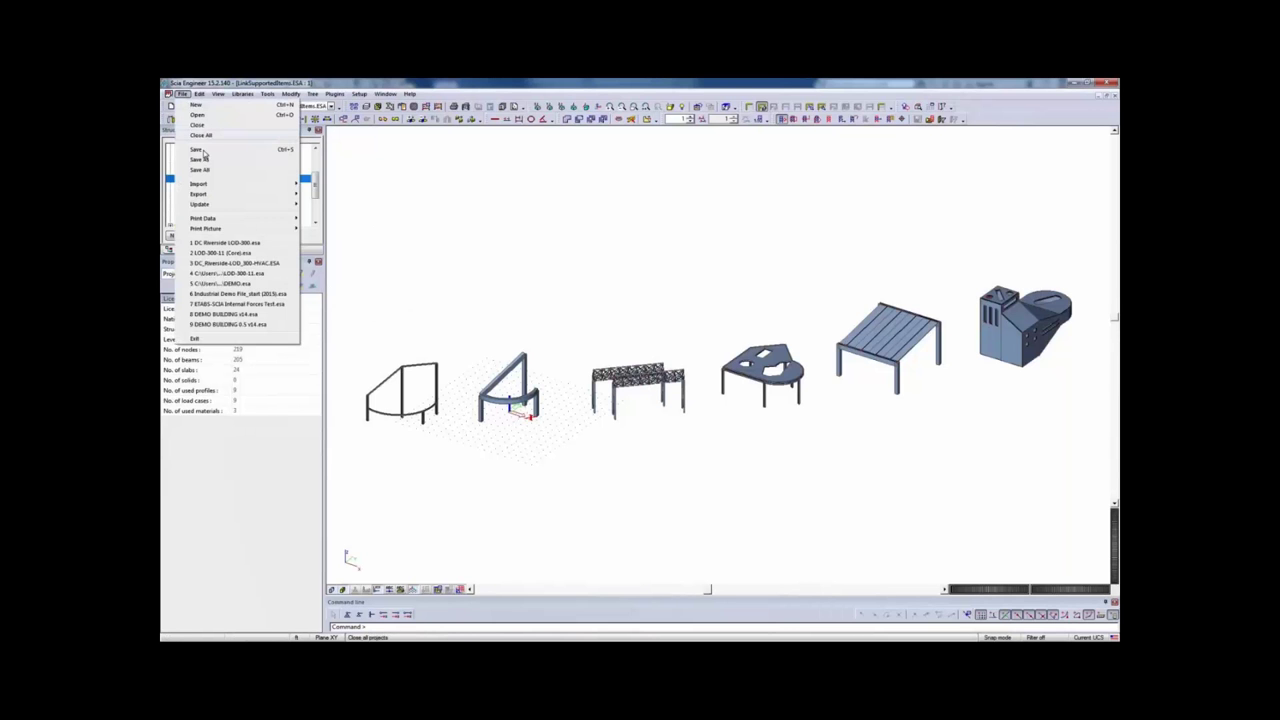
mouse_move(241, 198)
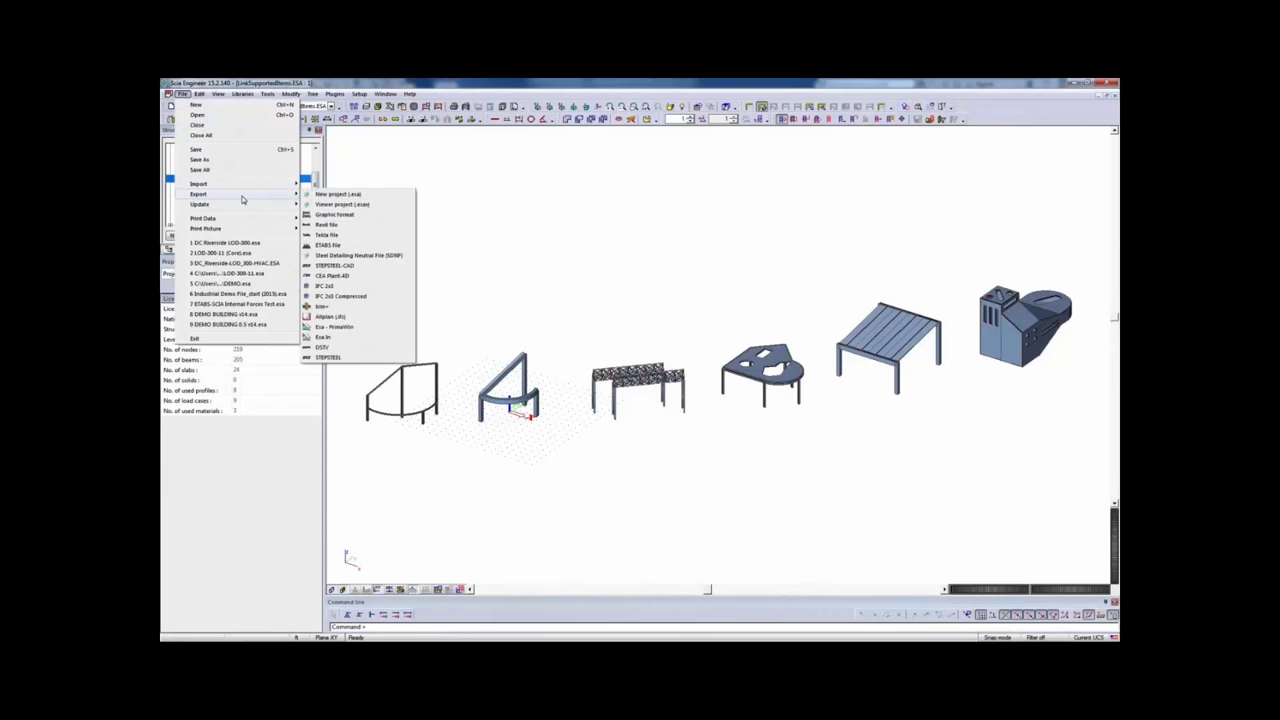
left_click(350, 225)
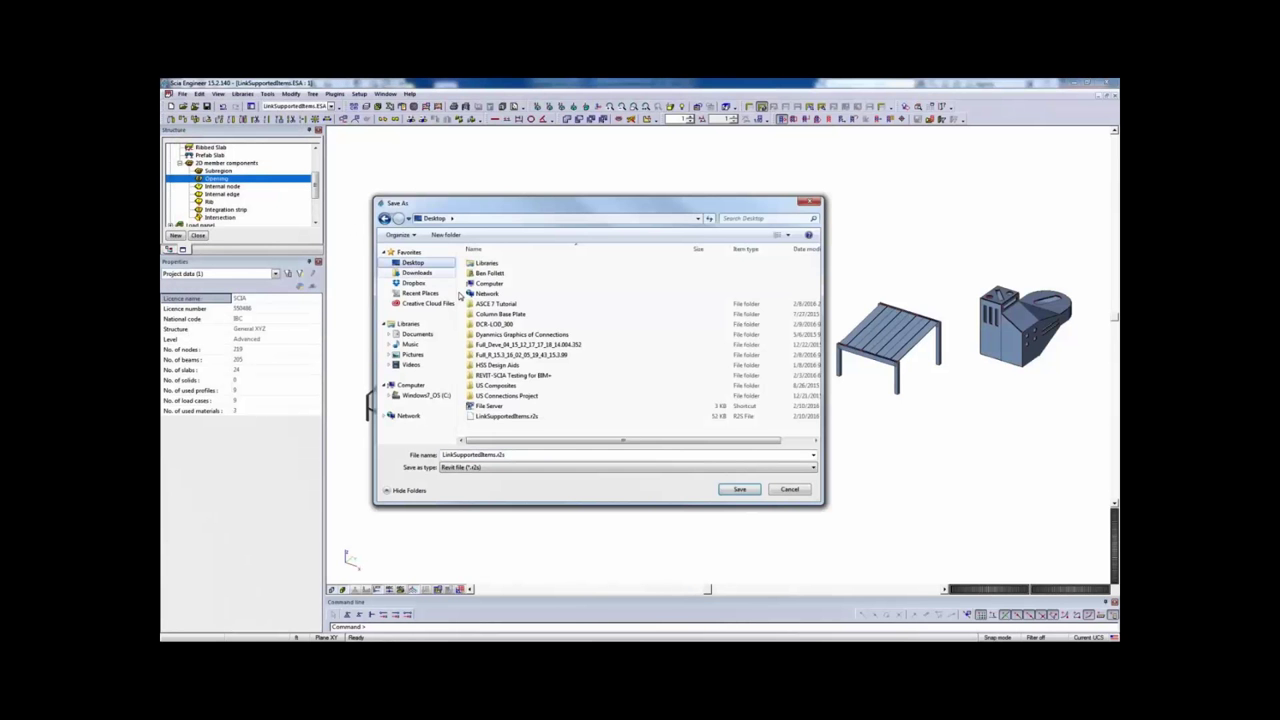
left_click(508, 417)
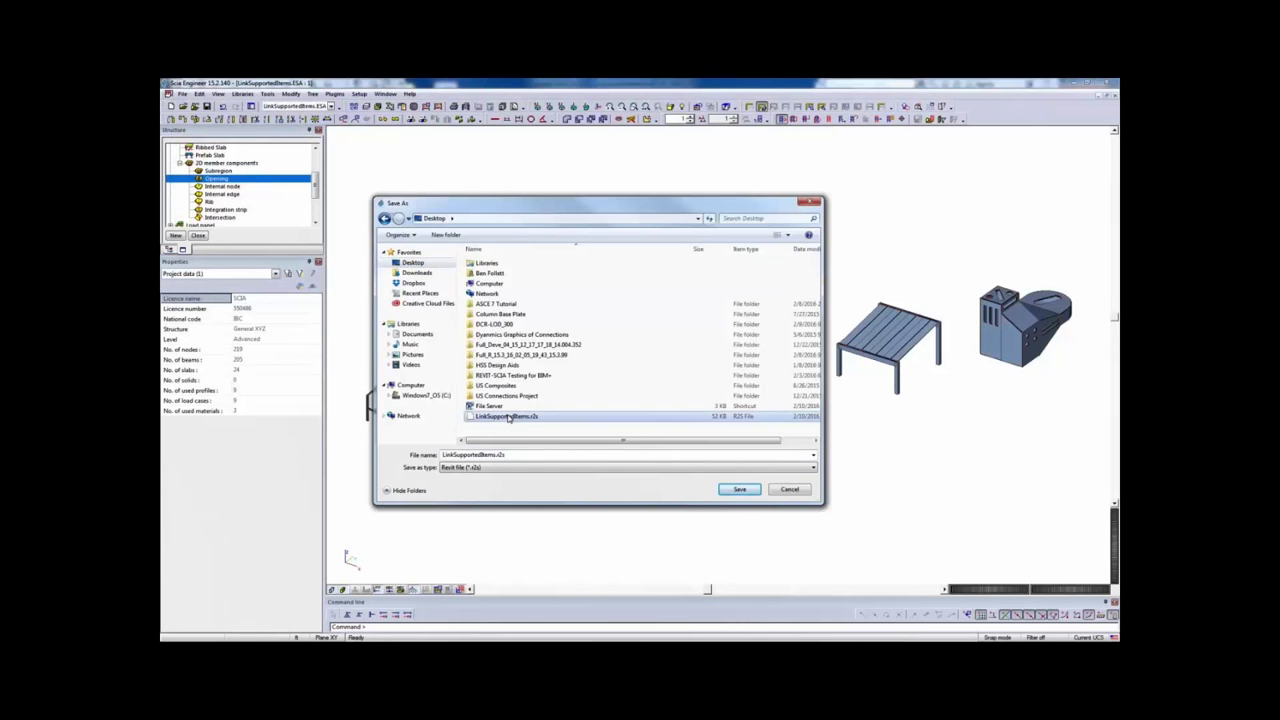
left_click(735, 489)
left_click(670, 368)
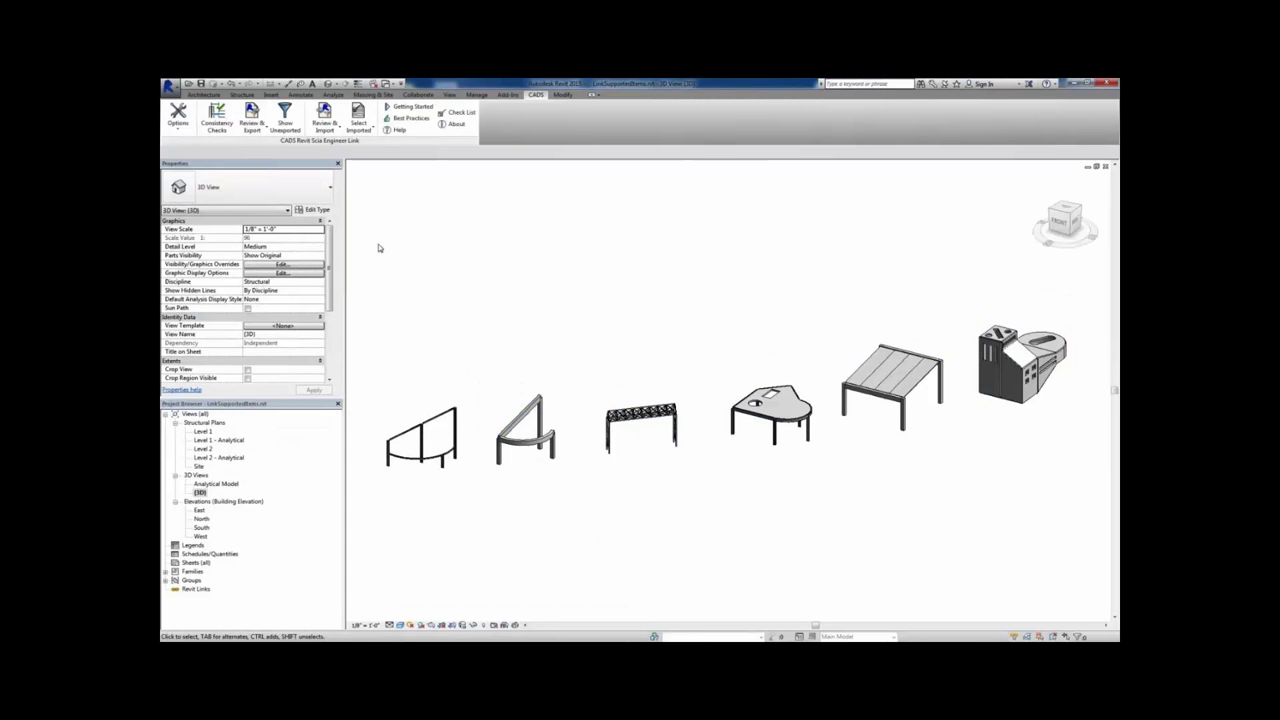
Switch to Revit and open LinkSupportedItems.r2s from the Desktop for import through the CADS link
left_click(325, 133)
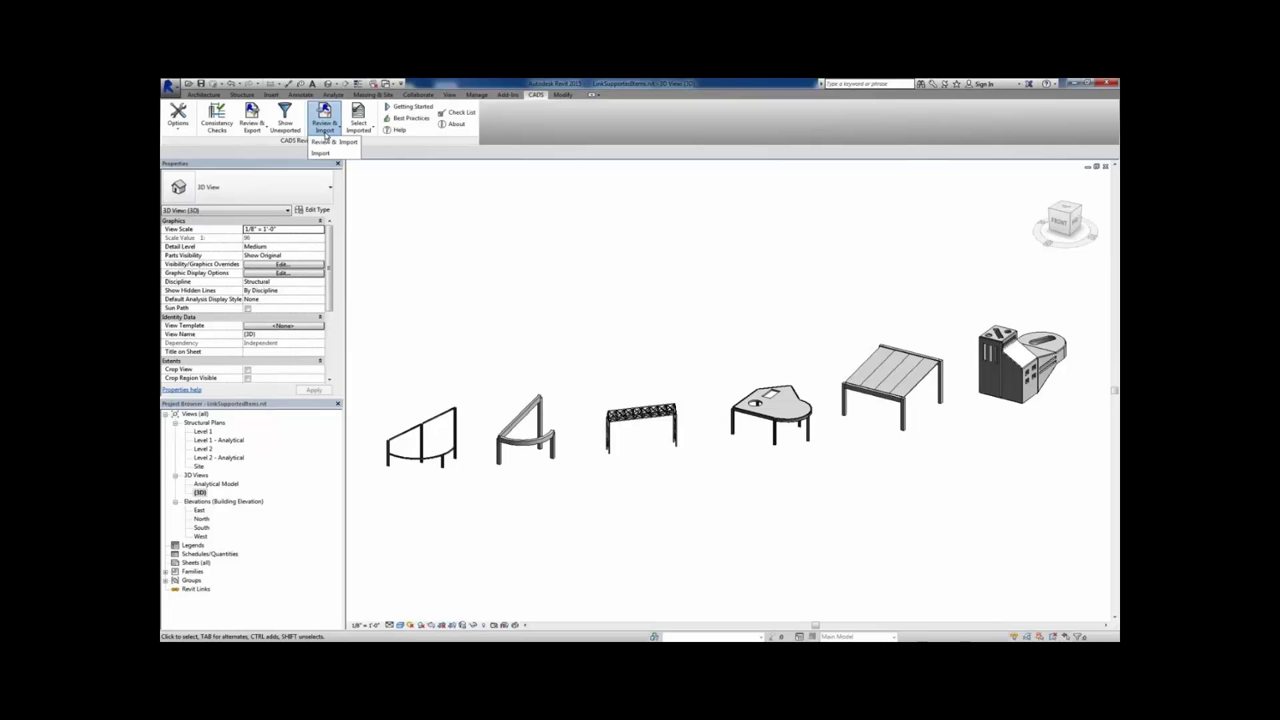
left_click(320, 153)
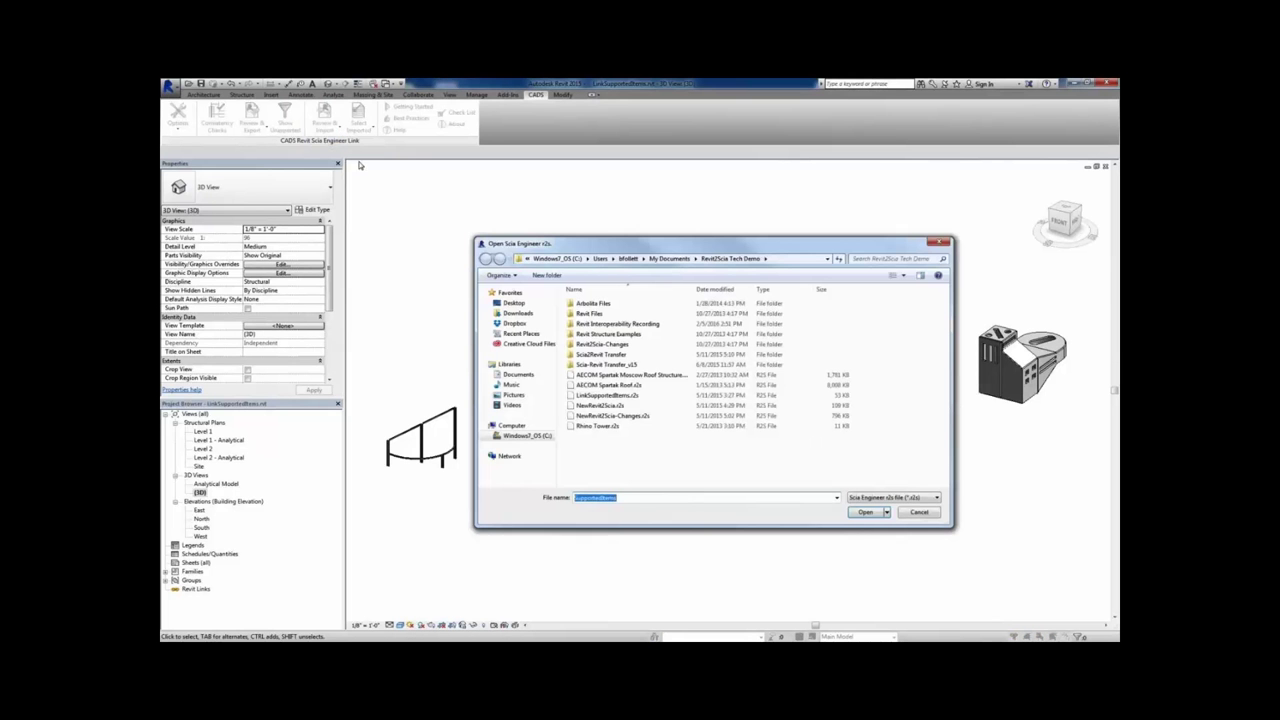
left_click(513, 302)
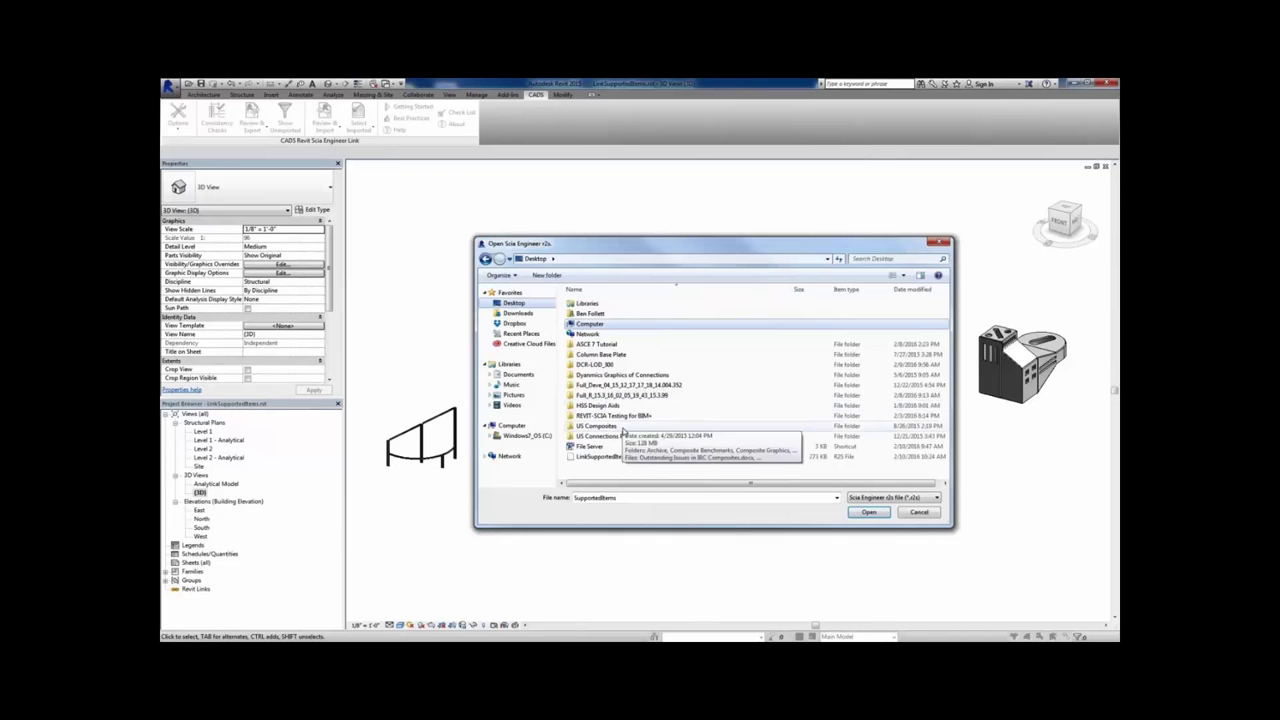
left_click(640, 456)
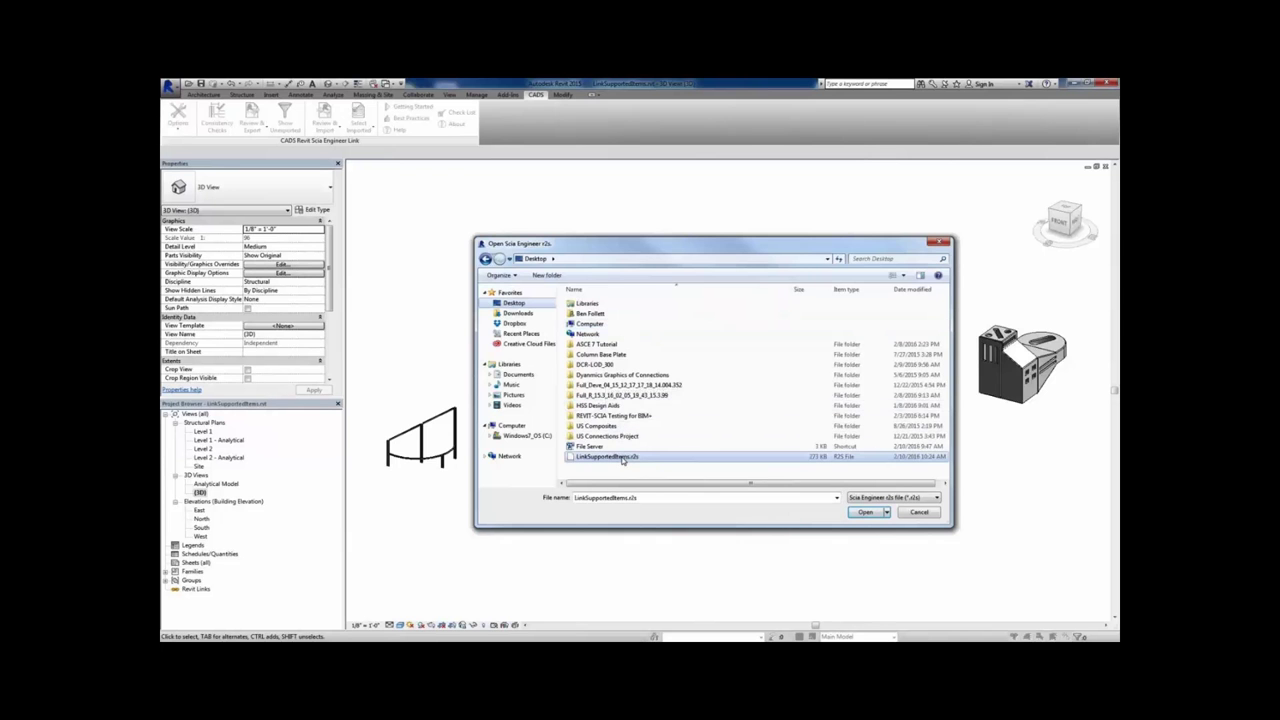
left_click(867, 512)
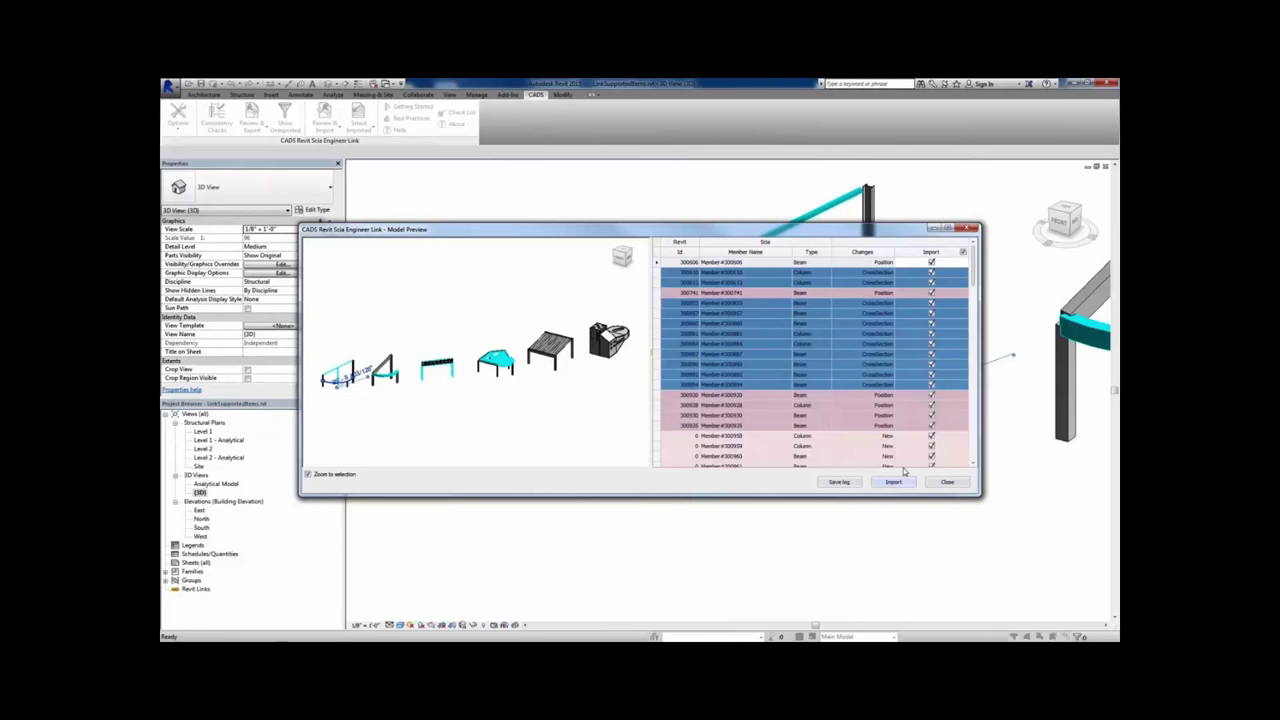
Sort the model preview's members by change type, import all listed changes and close the import report
mouse_move(974, 278)
left_mouse_down()
mouse_move(974, 420)
mouse_move(975, 335)
mouse_move(996, 267)
left_mouse_up()
left_click(967, 458)
left_click(860, 252)
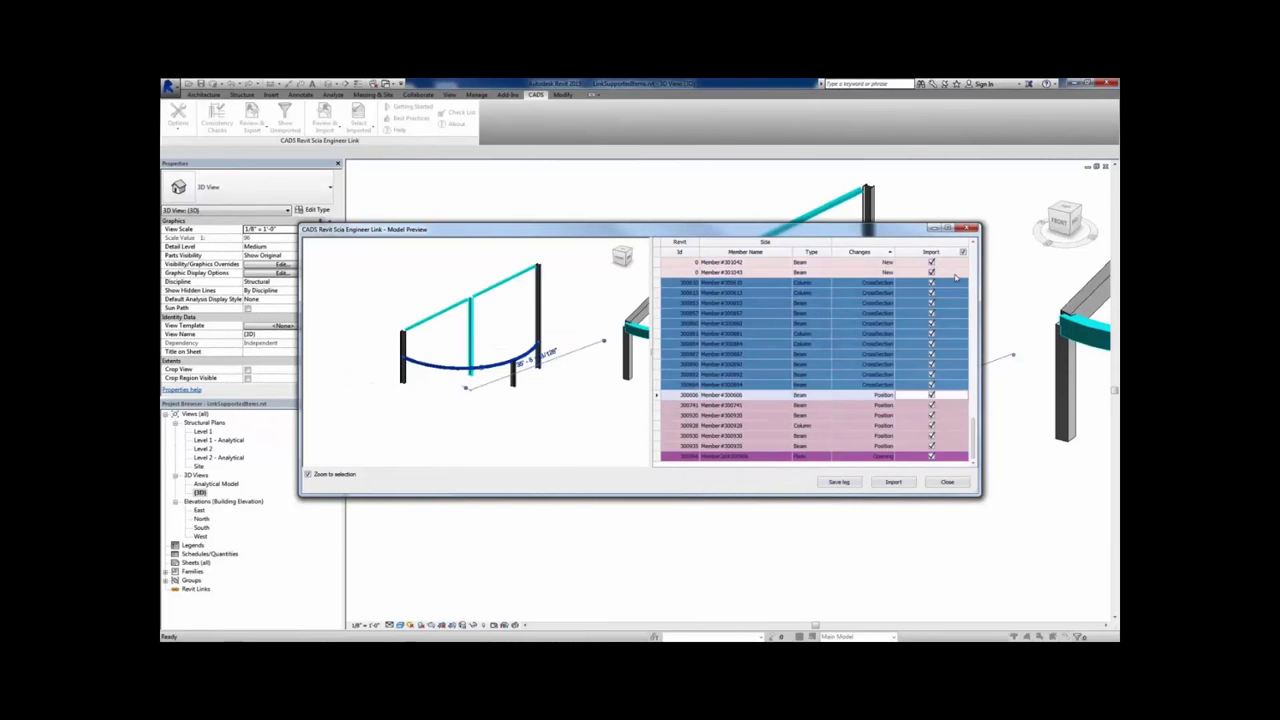
left_click(896, 482)
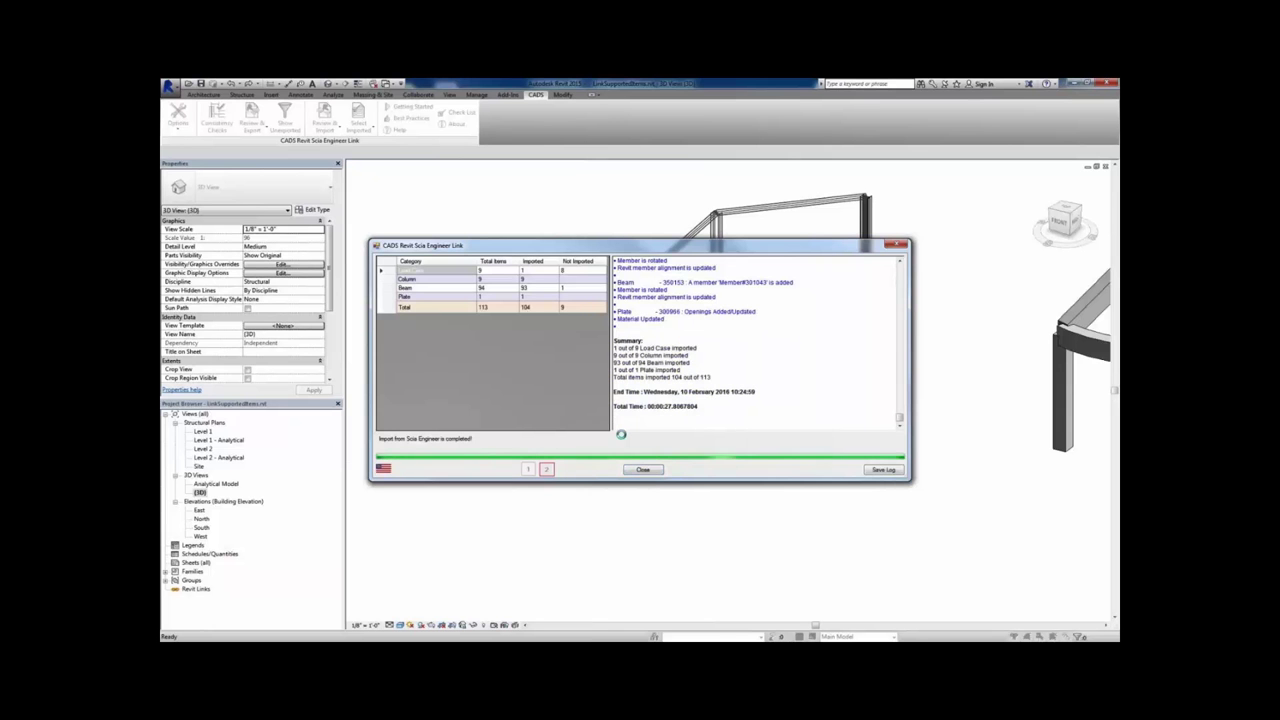
left_click(642, 469)
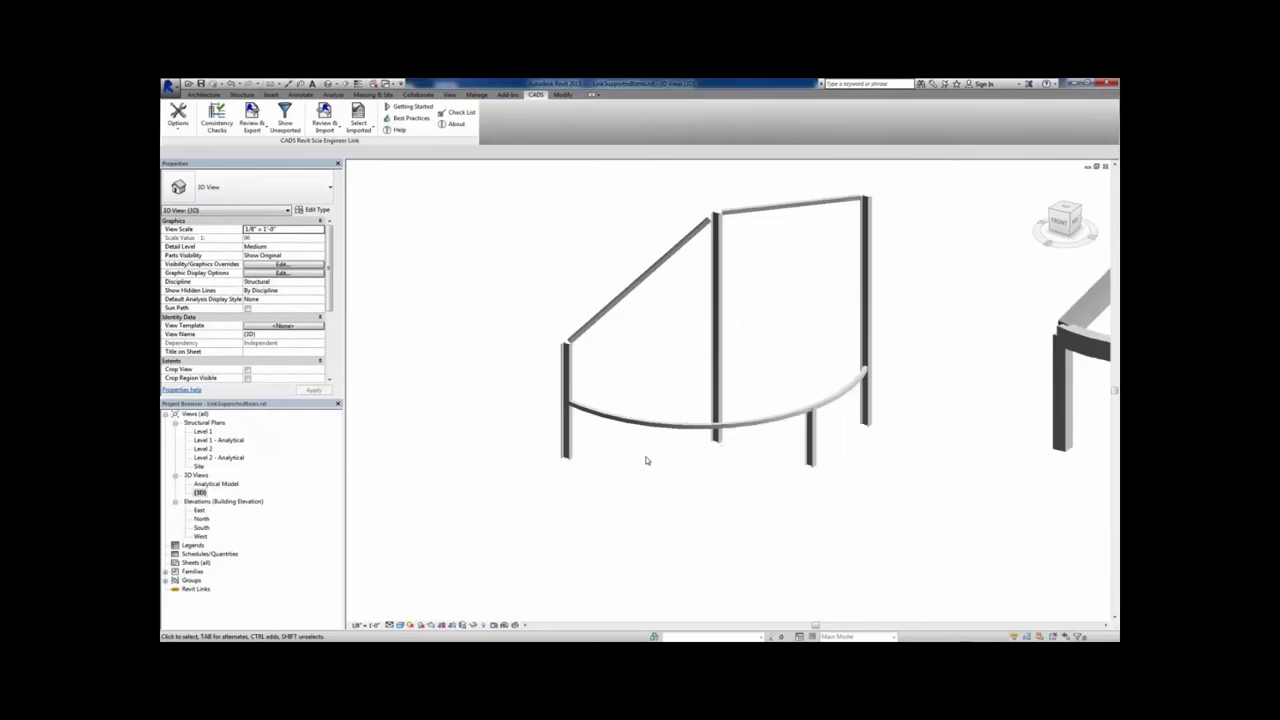
Examine the updated structures in the full 3D view and the Analytical Model view, then reopen the {3D} view
key("z")
key("f")
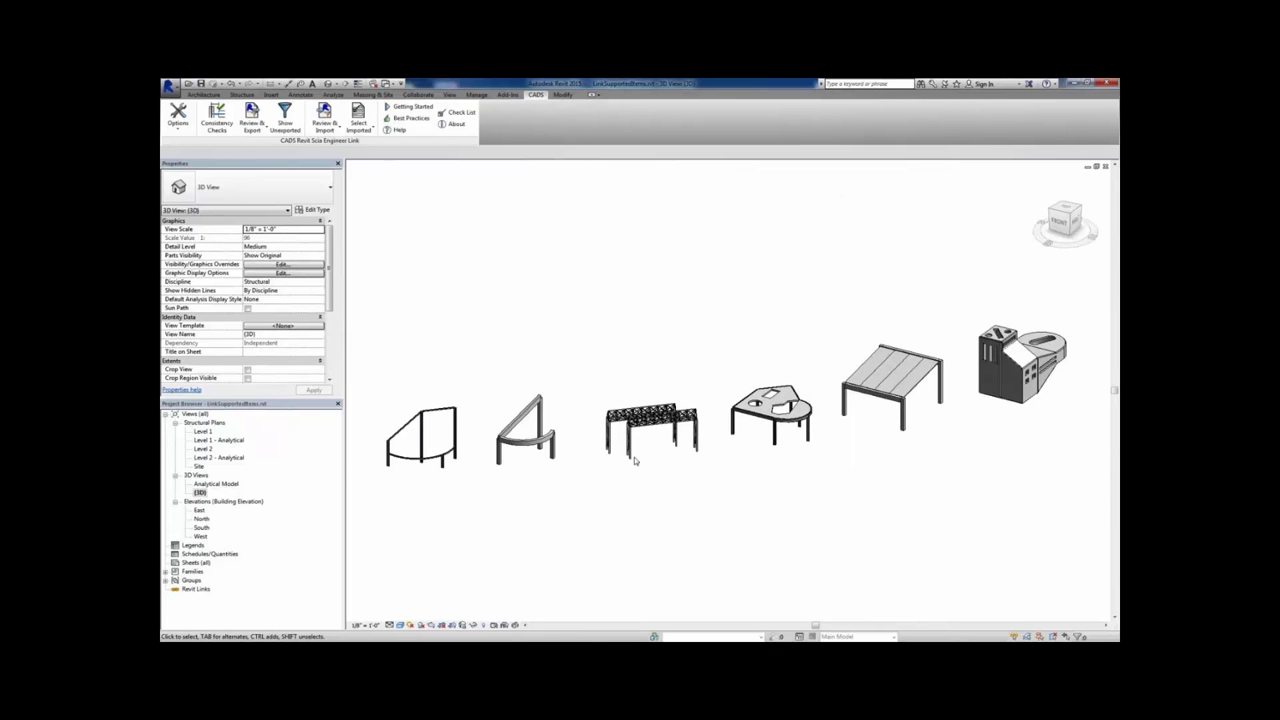
double_click(226, 485)
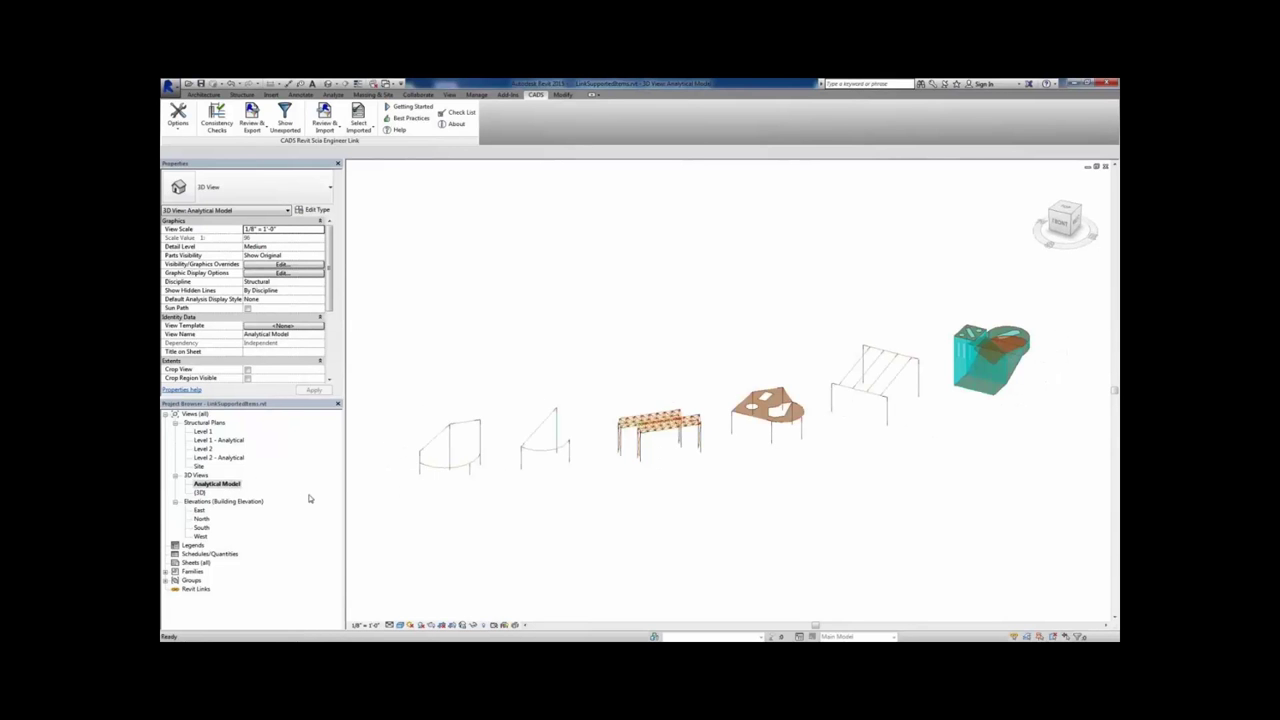
scroll(400, 463, "up", 4)
middle_click_drag(800, 409, 634, 450)
middle_click_drag(901, 375, 774, 420)
middle_click(774, 420)
middle_click(774, 420)
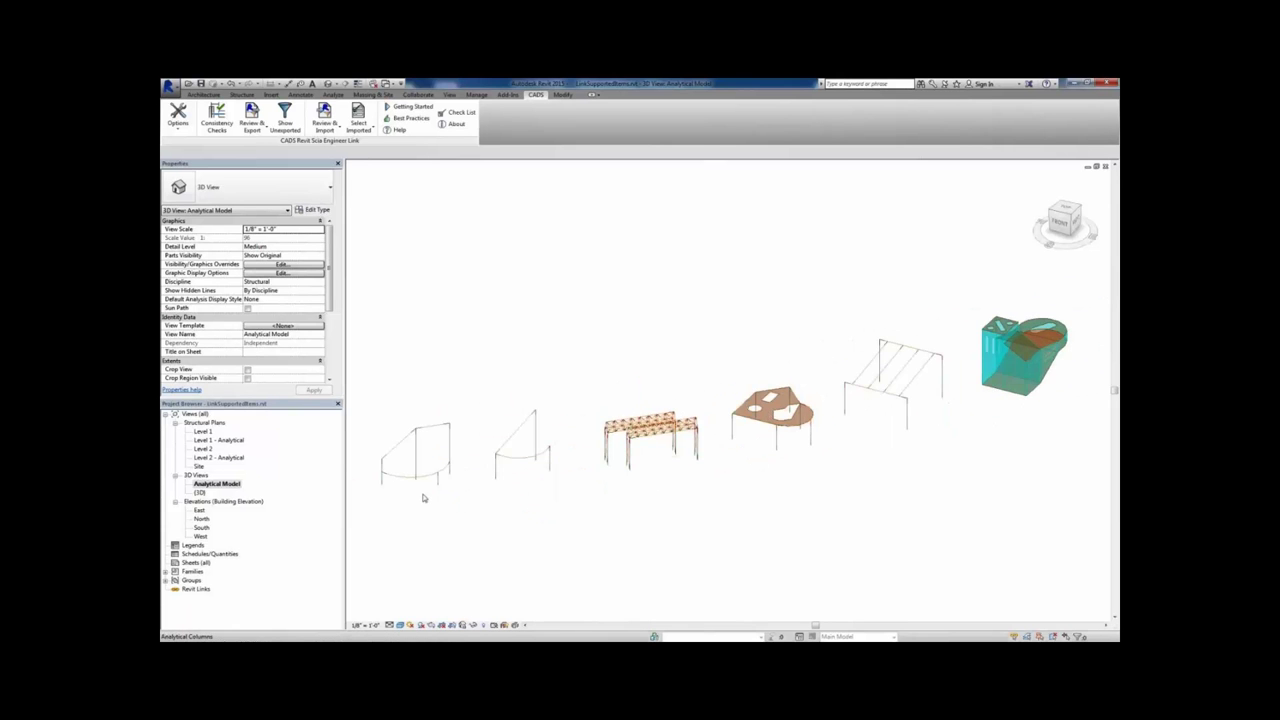
double_click(200, 493)
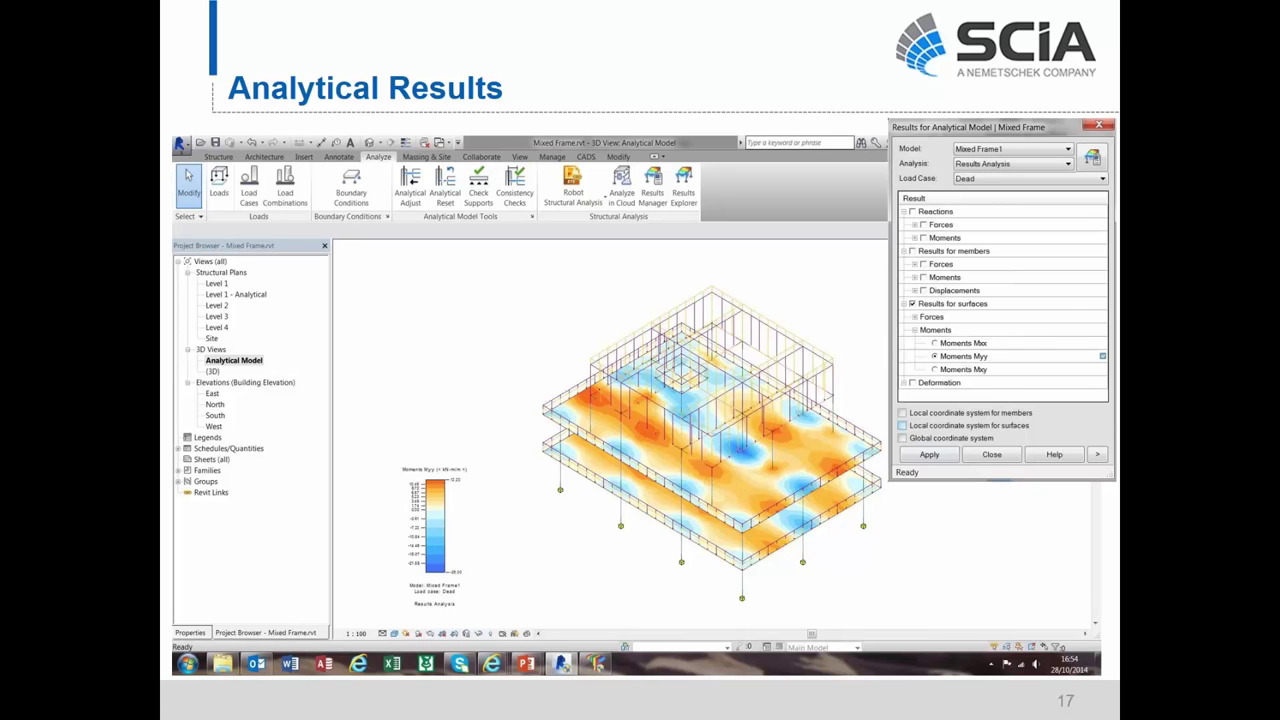
key("Right")
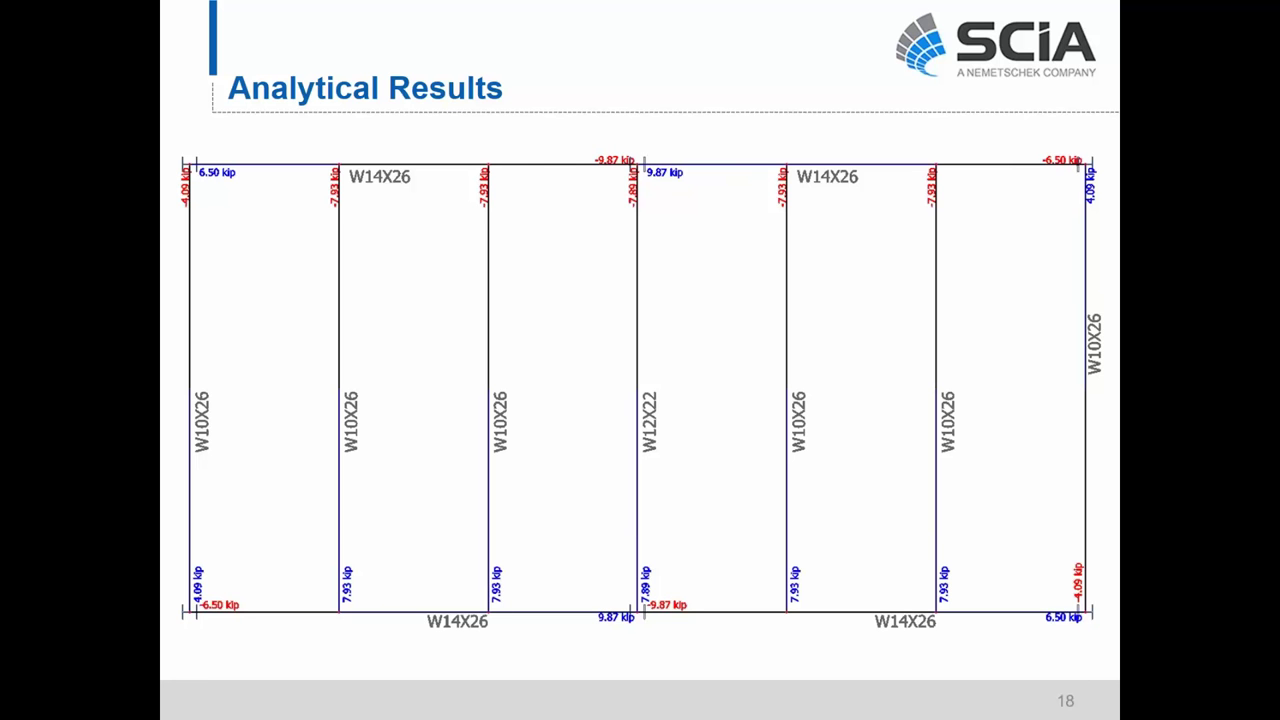
key("Right")
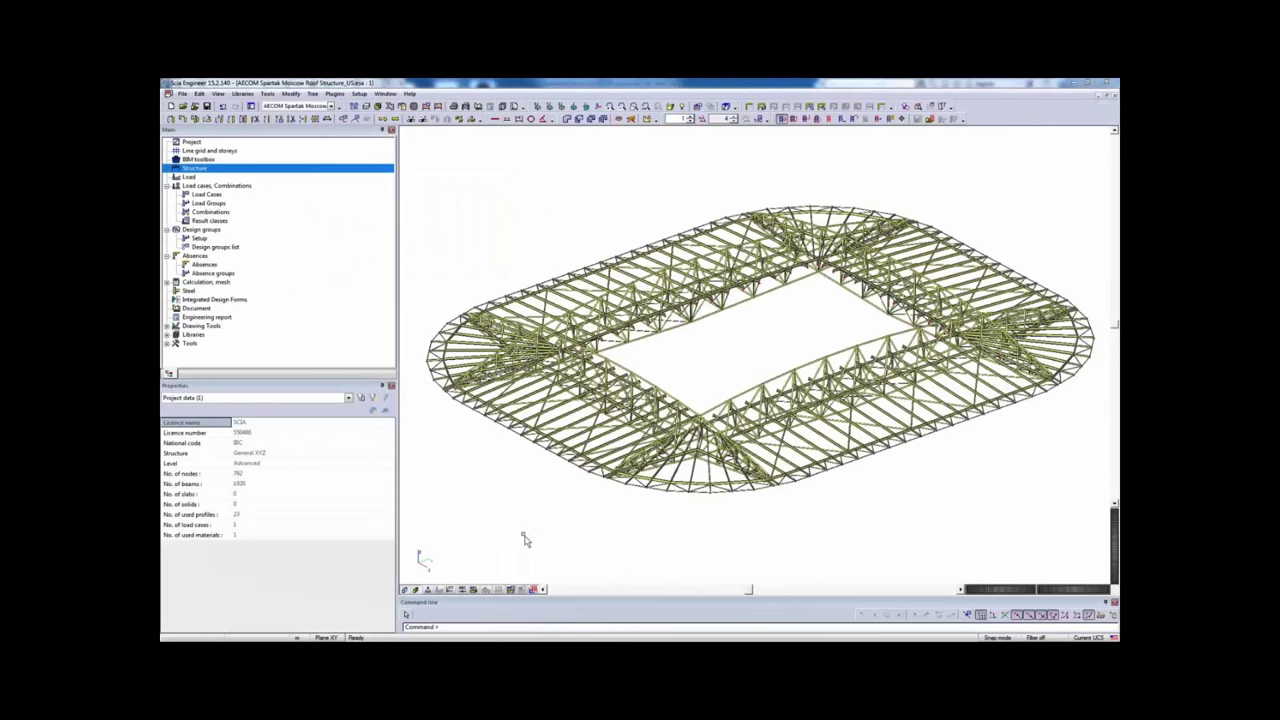
Compare the stadium roof structure in Scia Engineer as plain member lines and with its member surfaces displayed
left_click(414, 591)
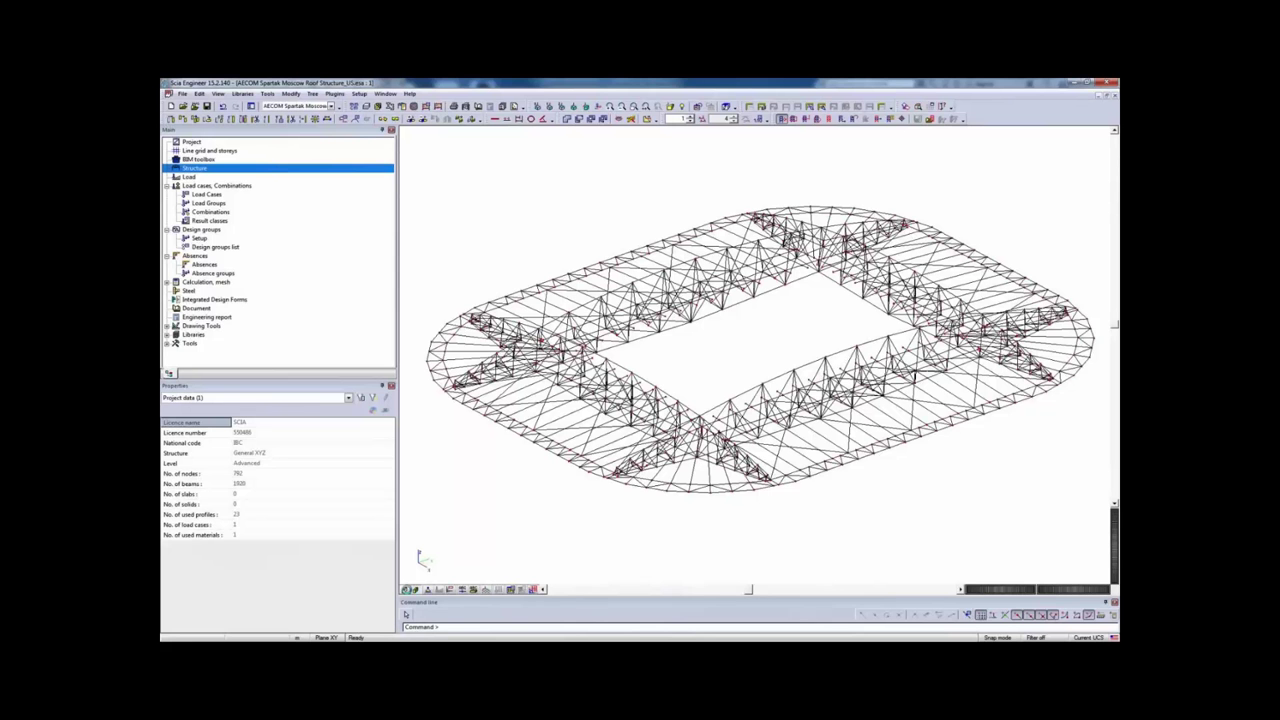
left_click(405, 590)
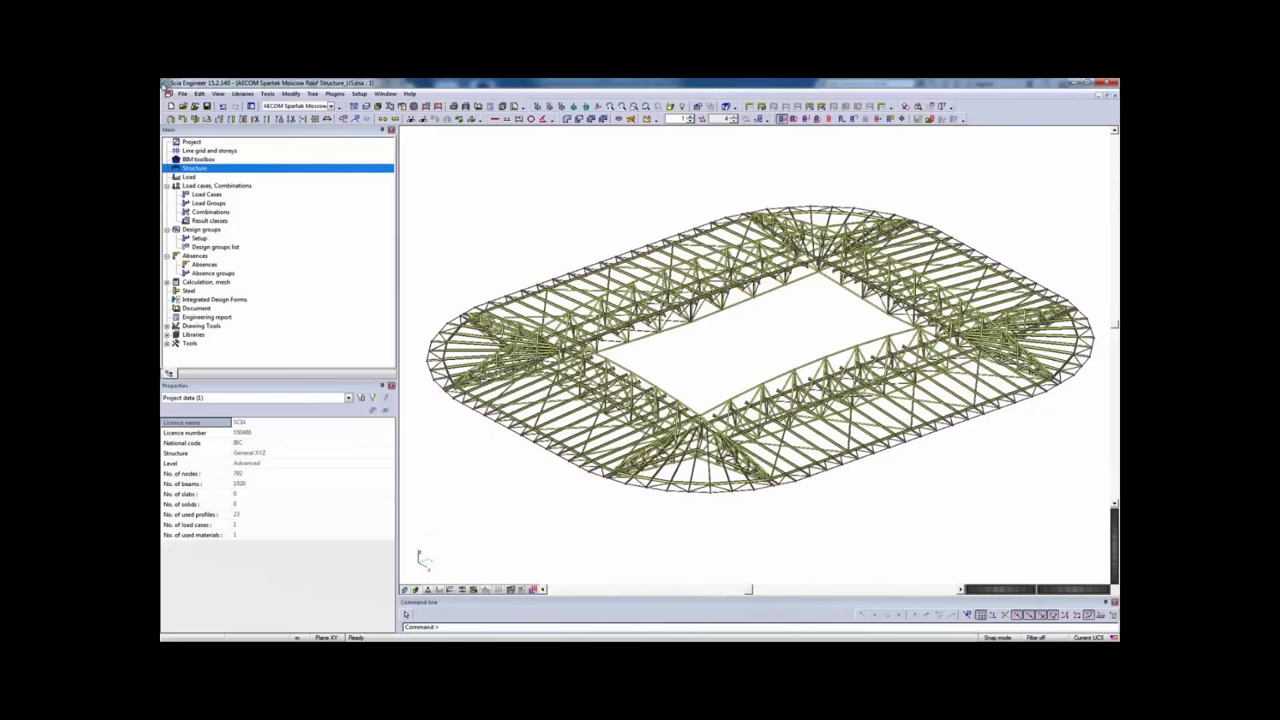
Export the stadium roof model to the Desktop as the Revit file AECOM Spartak Moscow Roof Structure_US.r2s
left_click(182, 94)
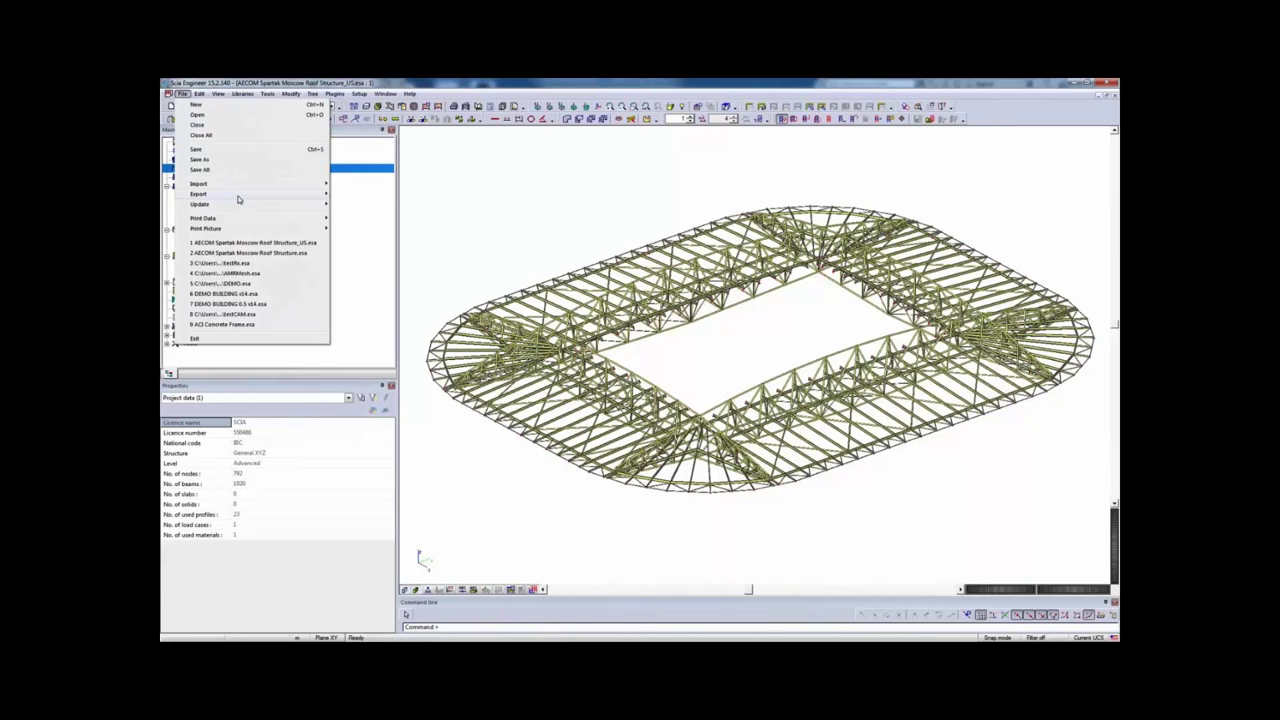
mouse_move(250, 193)
left_click(362, 225)
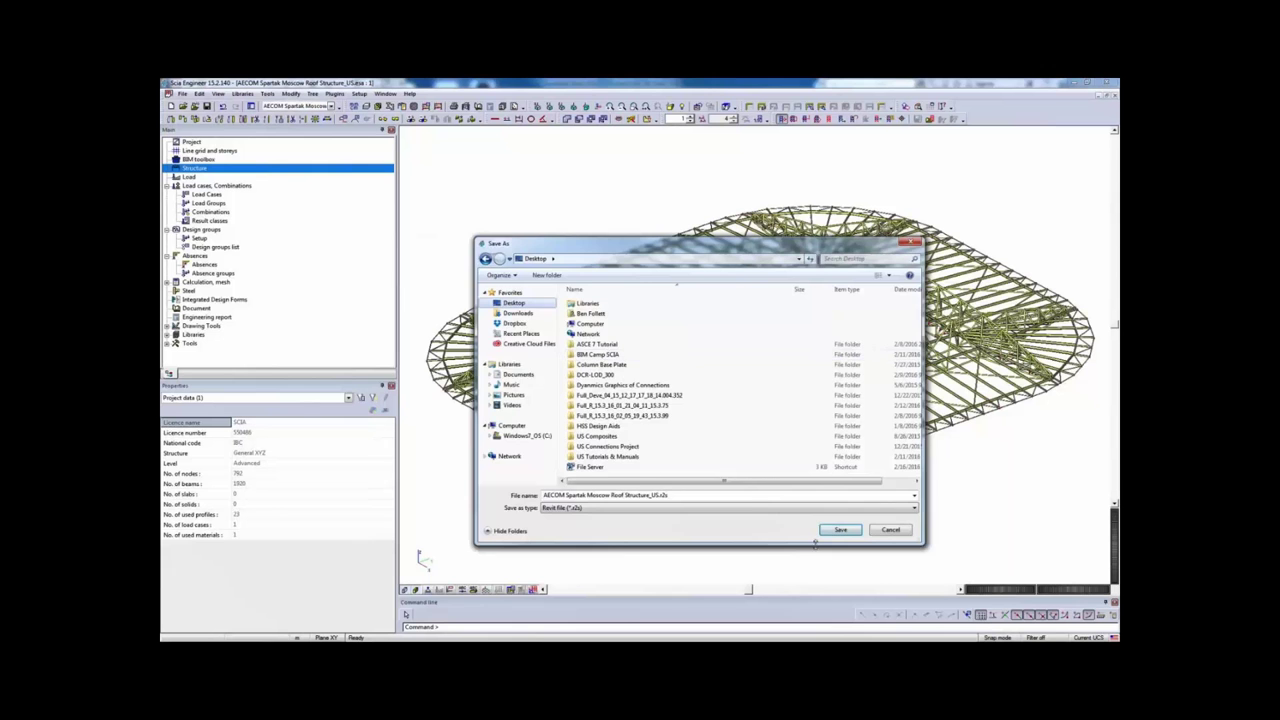
left_click(836, 531)
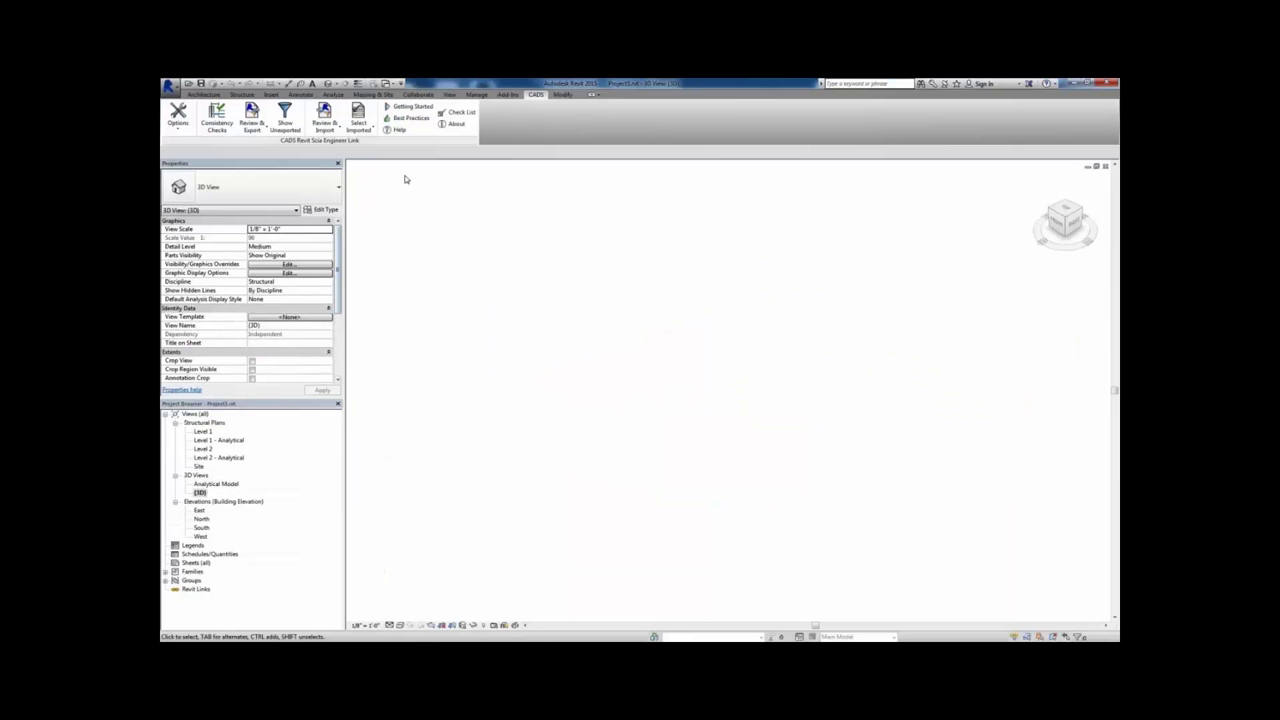
Switch to Revit, import AECOM Spartak Moscow Roof Structure_US.r2s through the CADS link, and close the import report and link dialog
left_click(184, 114)
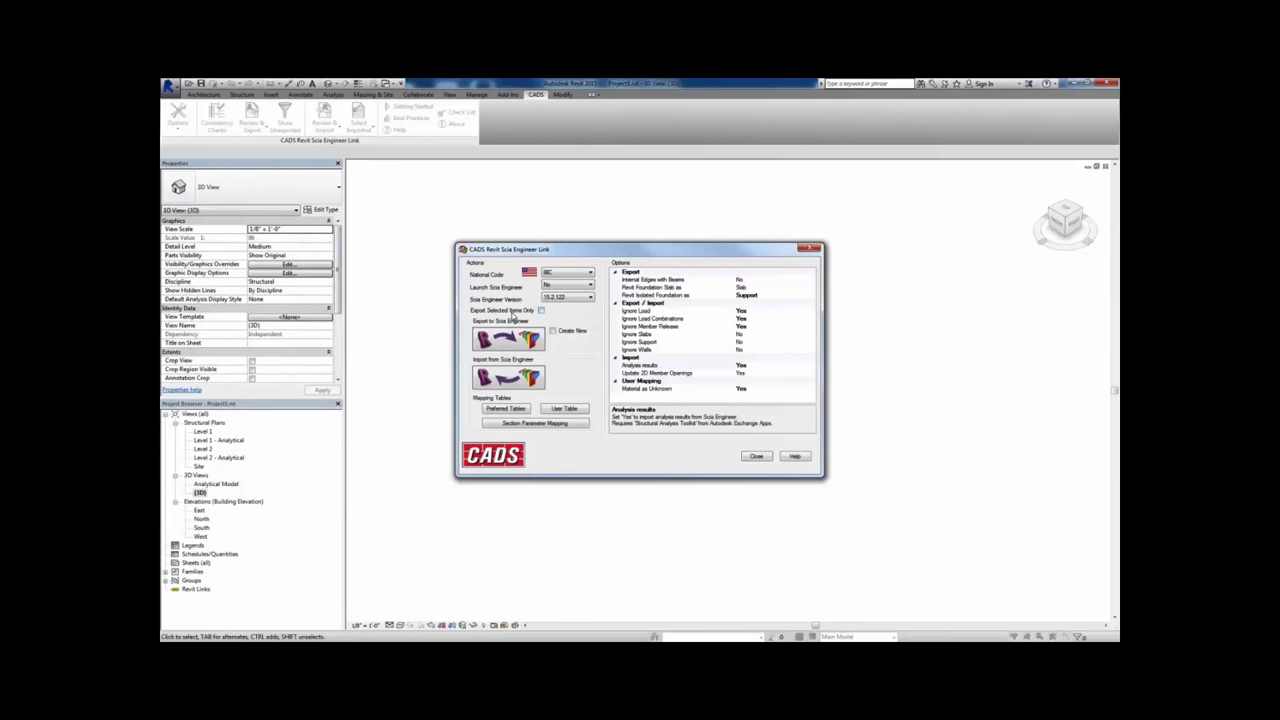
left_click(536, 381)
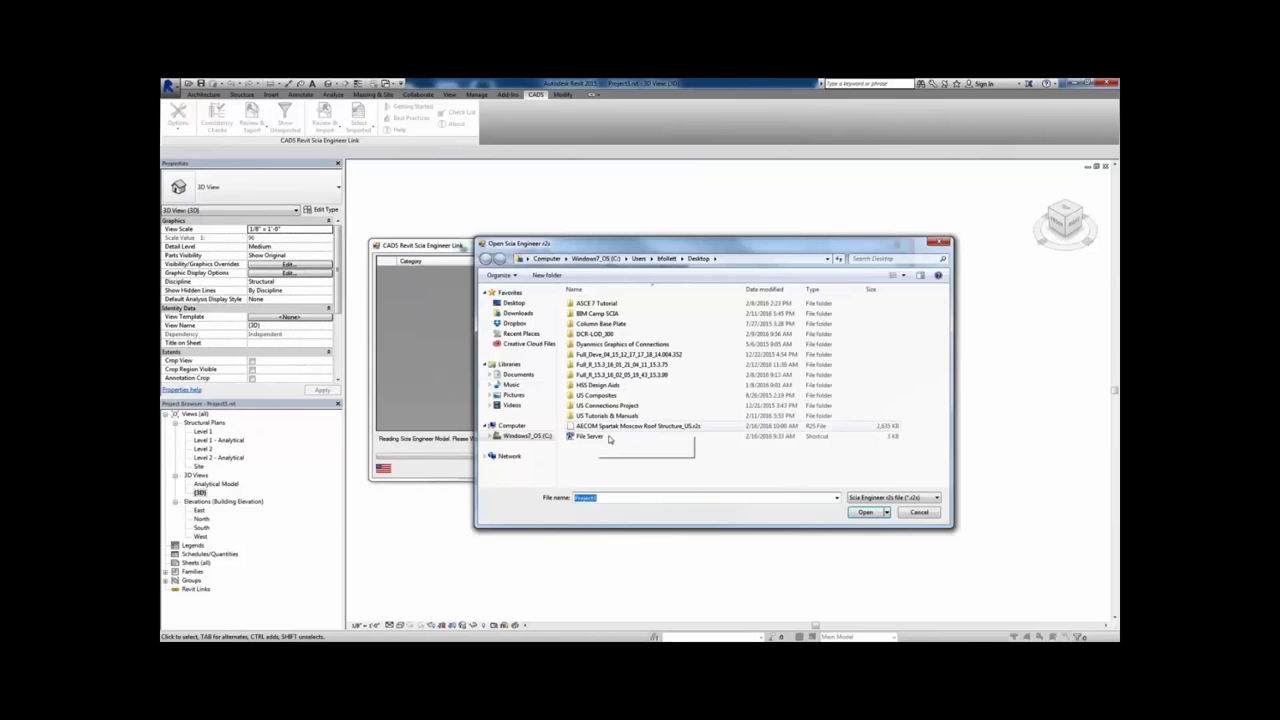
left_click(609, 427)
left_click(864, 513)
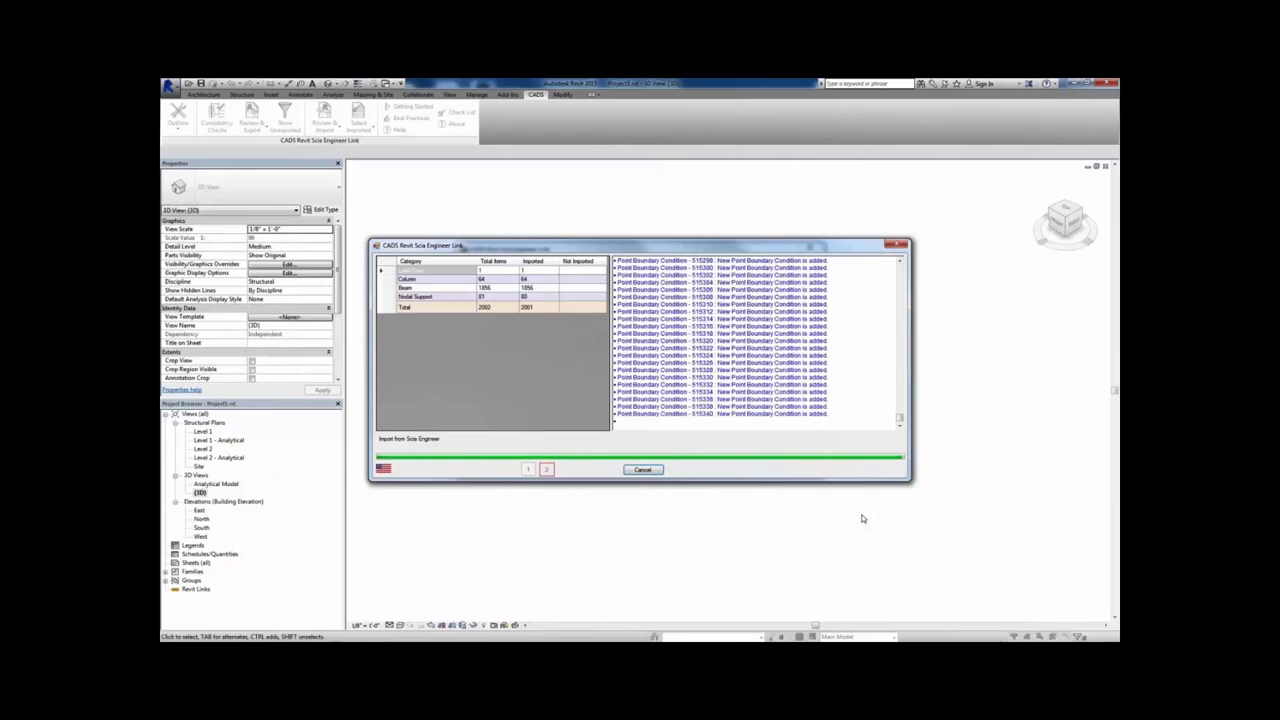
left_click(643, 470)
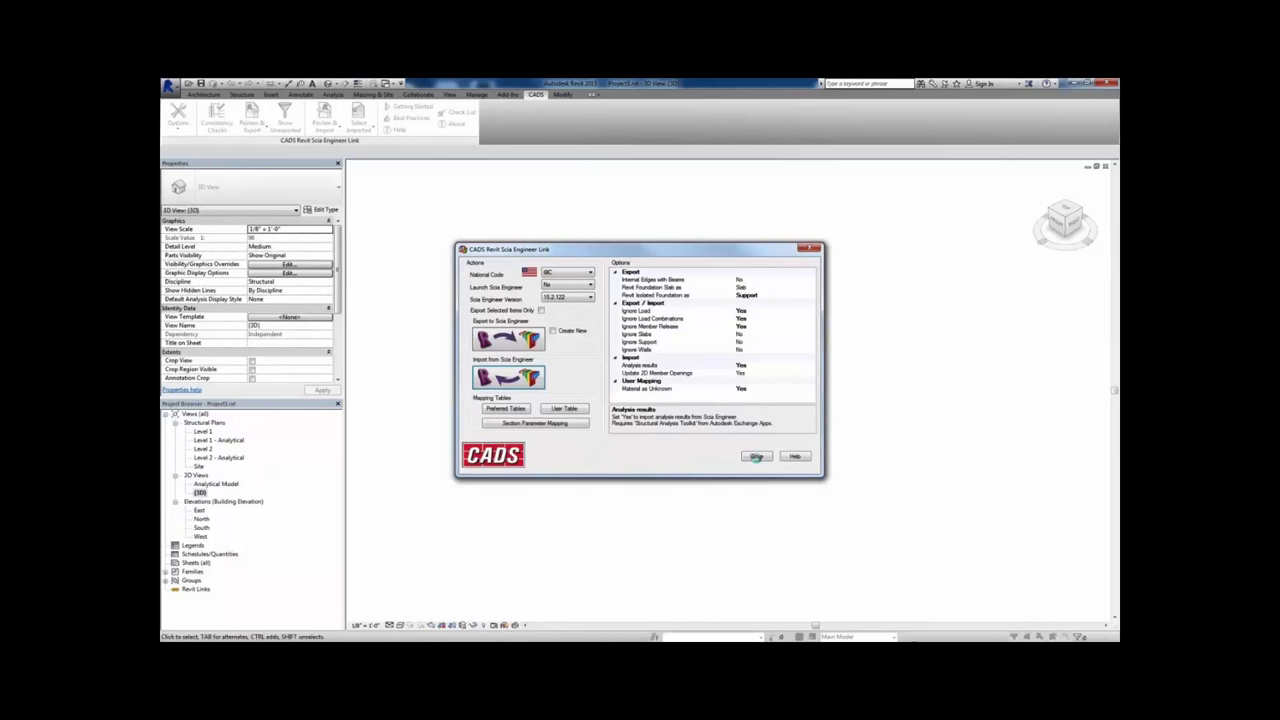
left_click(756, 457)
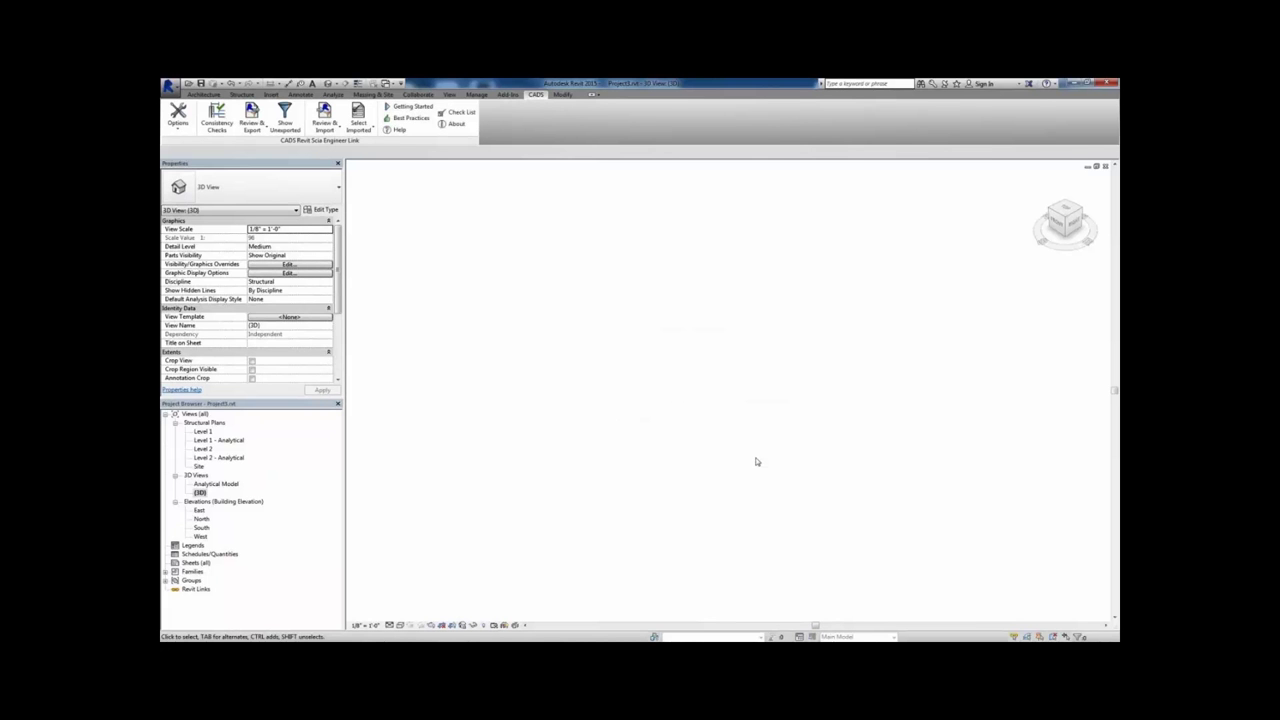
Examine the imported stadium roof in the Analytical Model view and the {3D} view
left_click(446, 95)
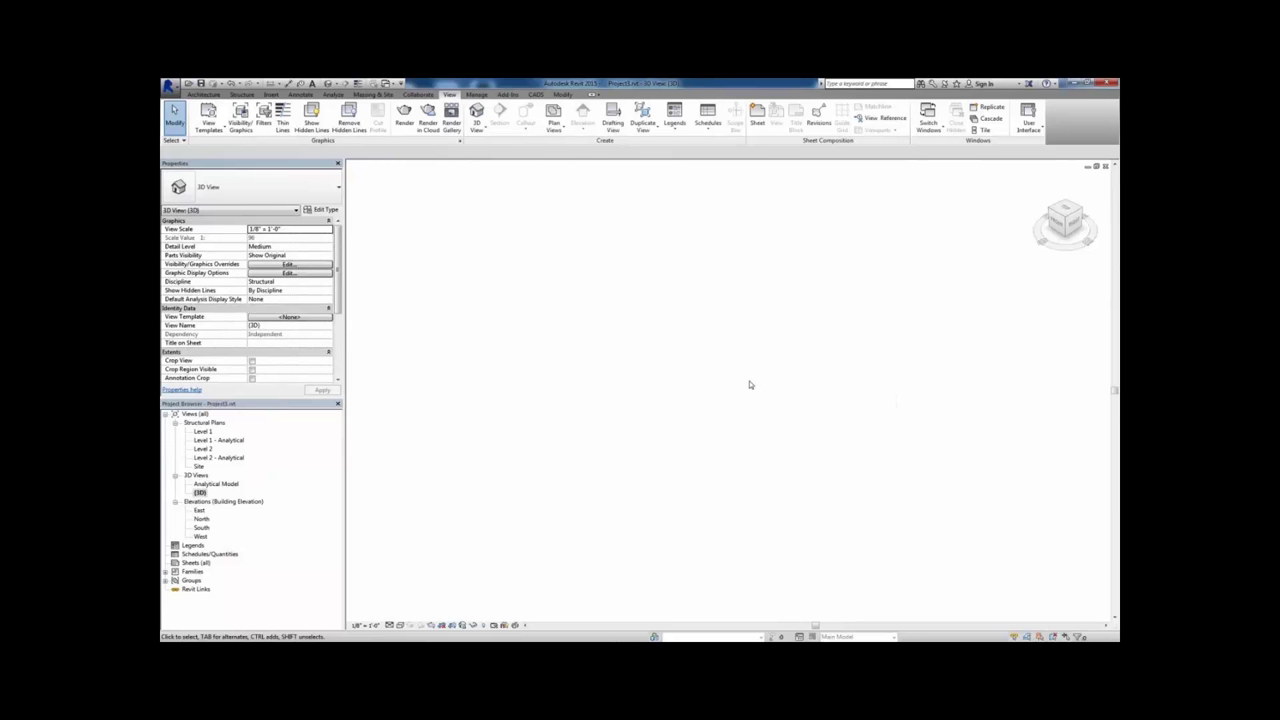
double_click(238, 486)
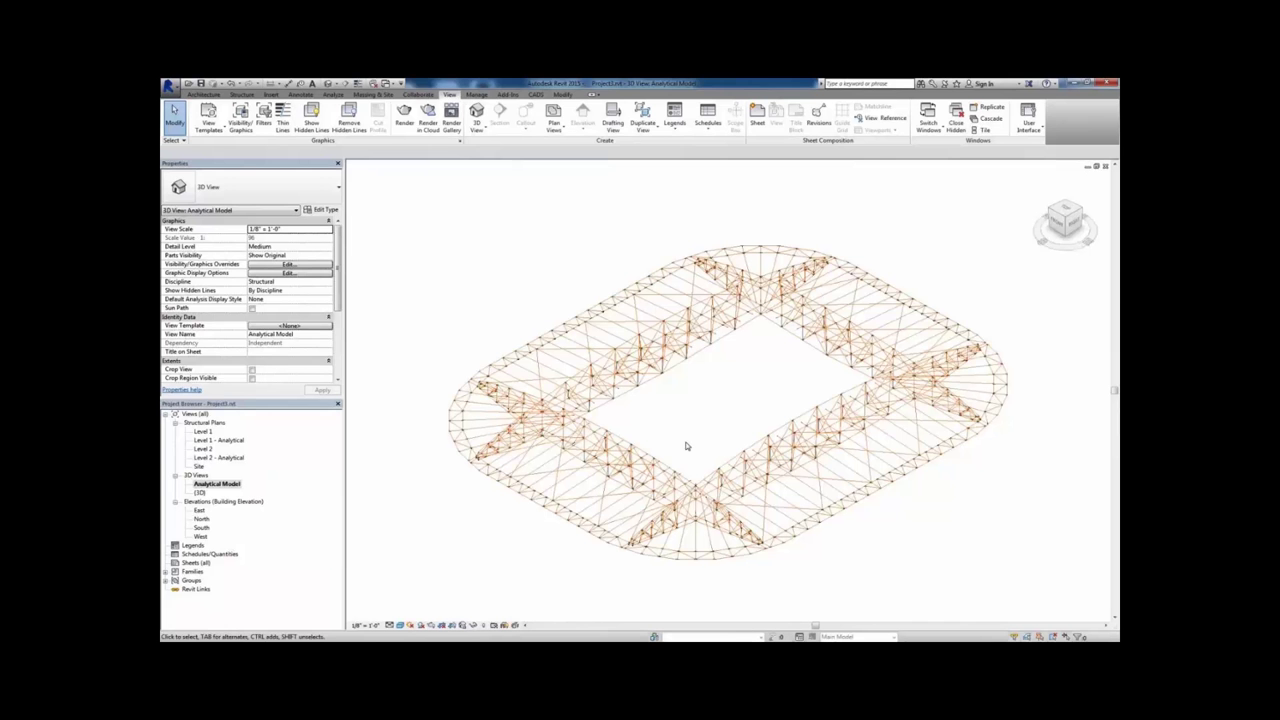
middle_click_drag(686, 446, 651, 412, "shift")
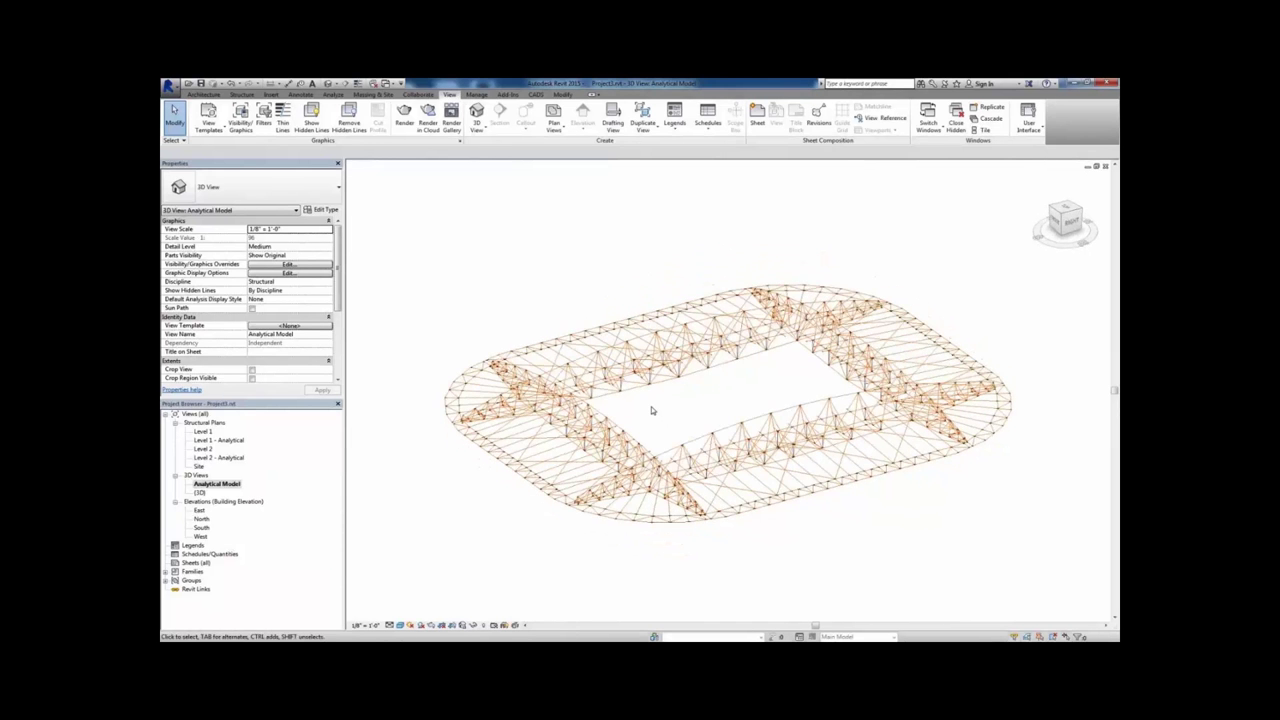
double_click(199, 493)
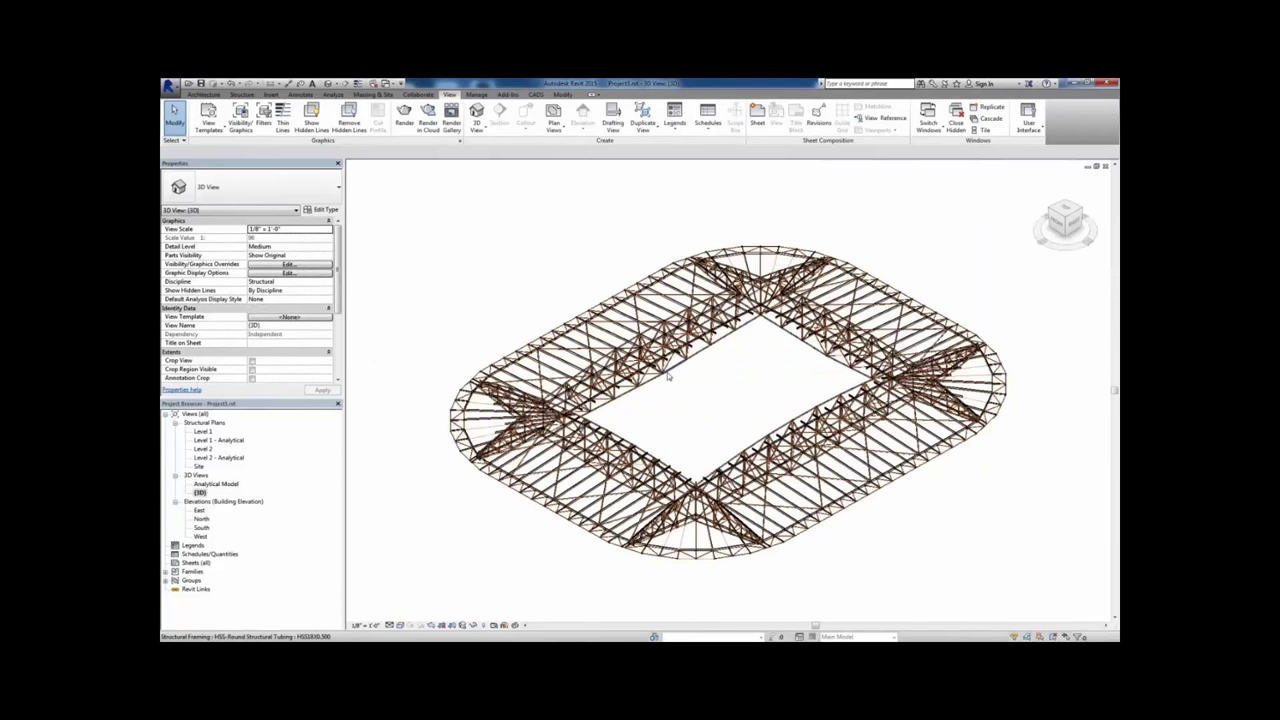
middle_click_drag(676, 400, 663, 395, "shift")
scroll(663, 395, "up", 1)
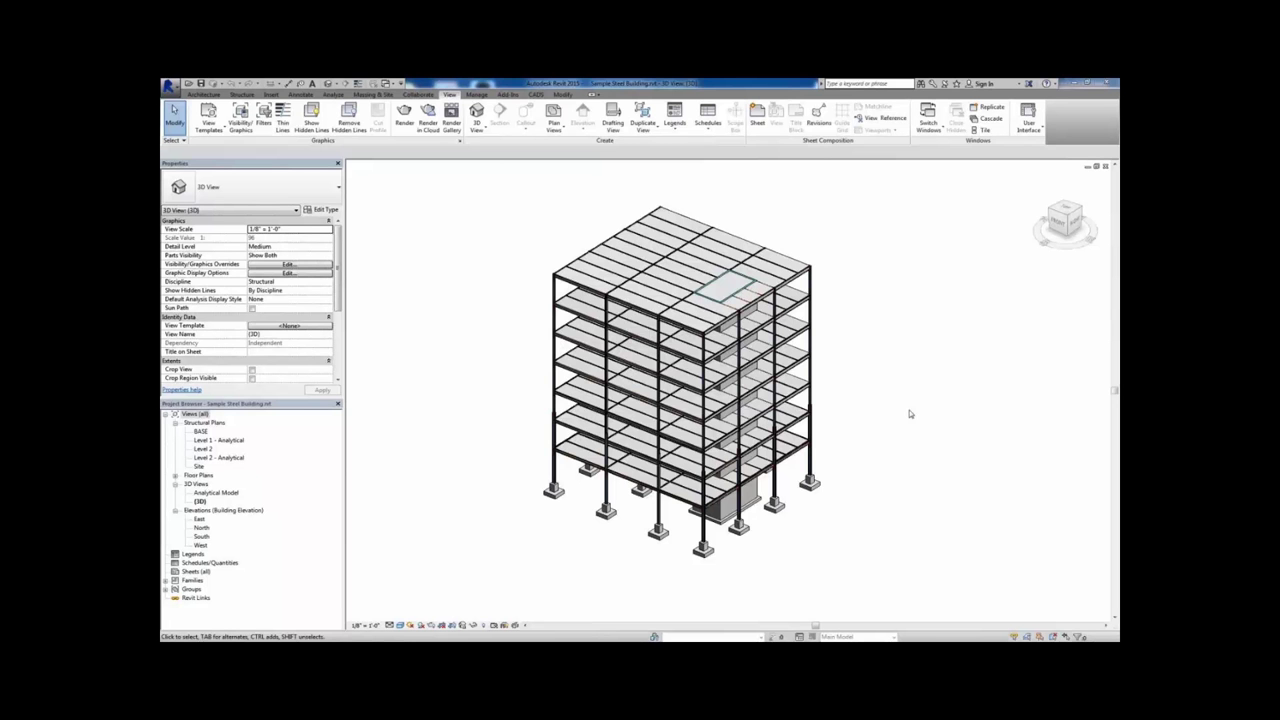
Inspect the Sample Steel Building's beam, brace and column connections in the Analytical Model view, then return to the {3D} view
double_click(216, 493)
scroll(589, 370, "up", 3)
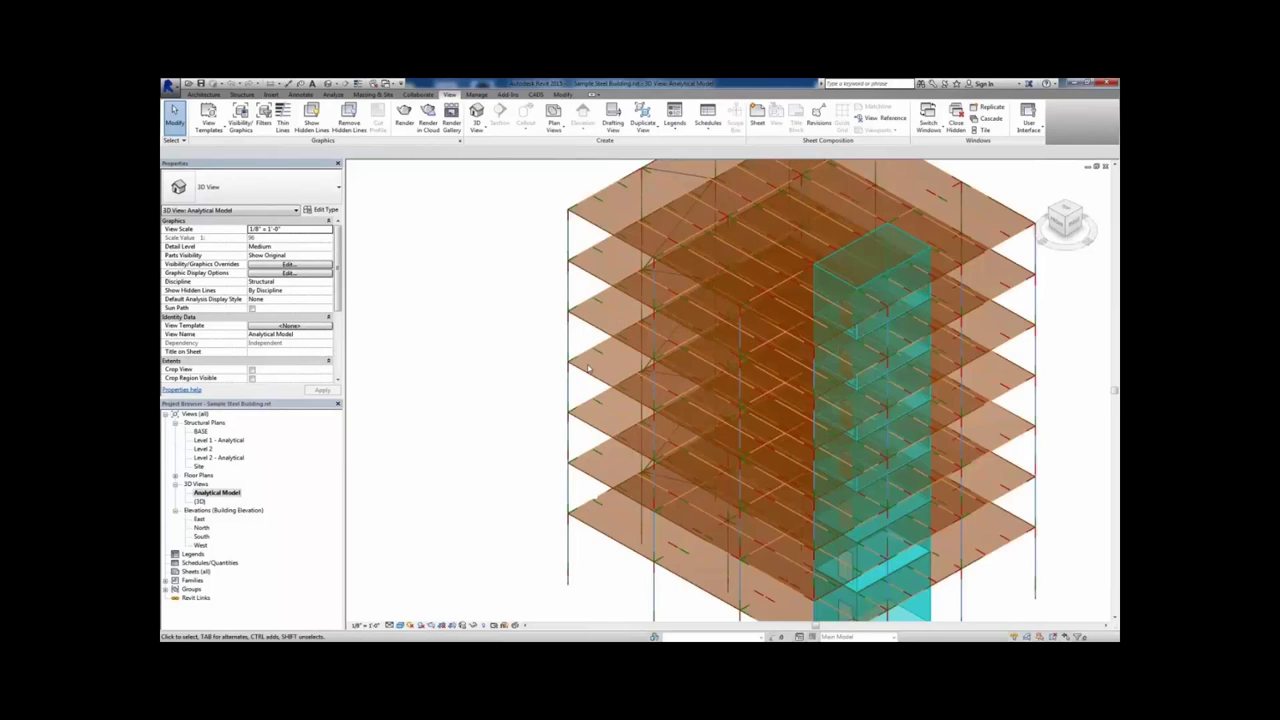
scroll(589, 370, "up", 5)
middle_click_drag(589, 370, 640, 328, "shift")
scroll(656, 460, "up", 6)
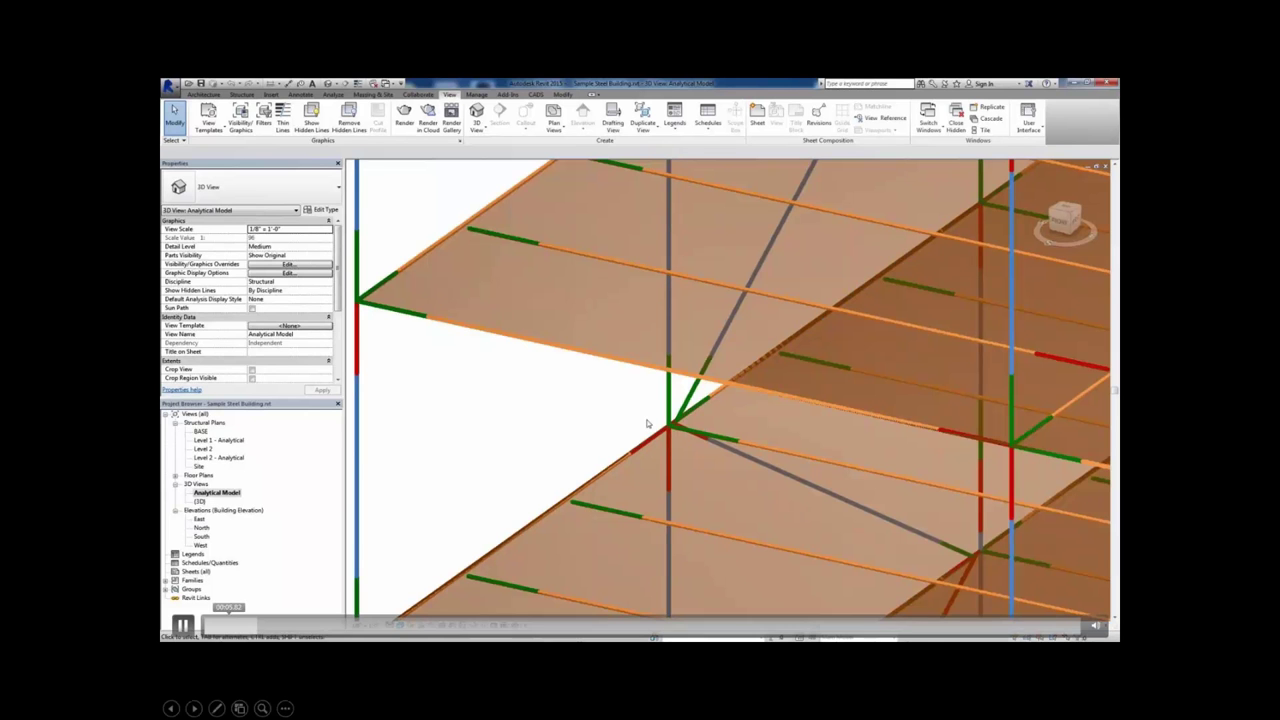
left_click(189, 632)
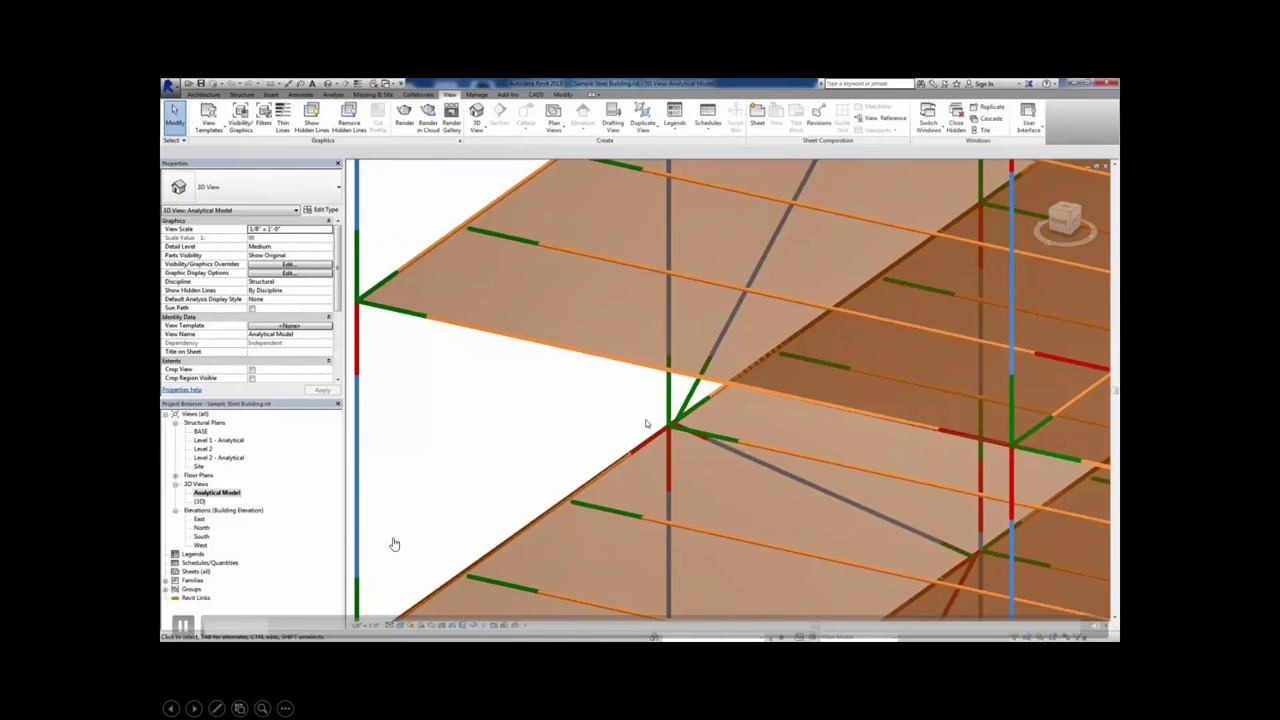
key("z")
key("f")
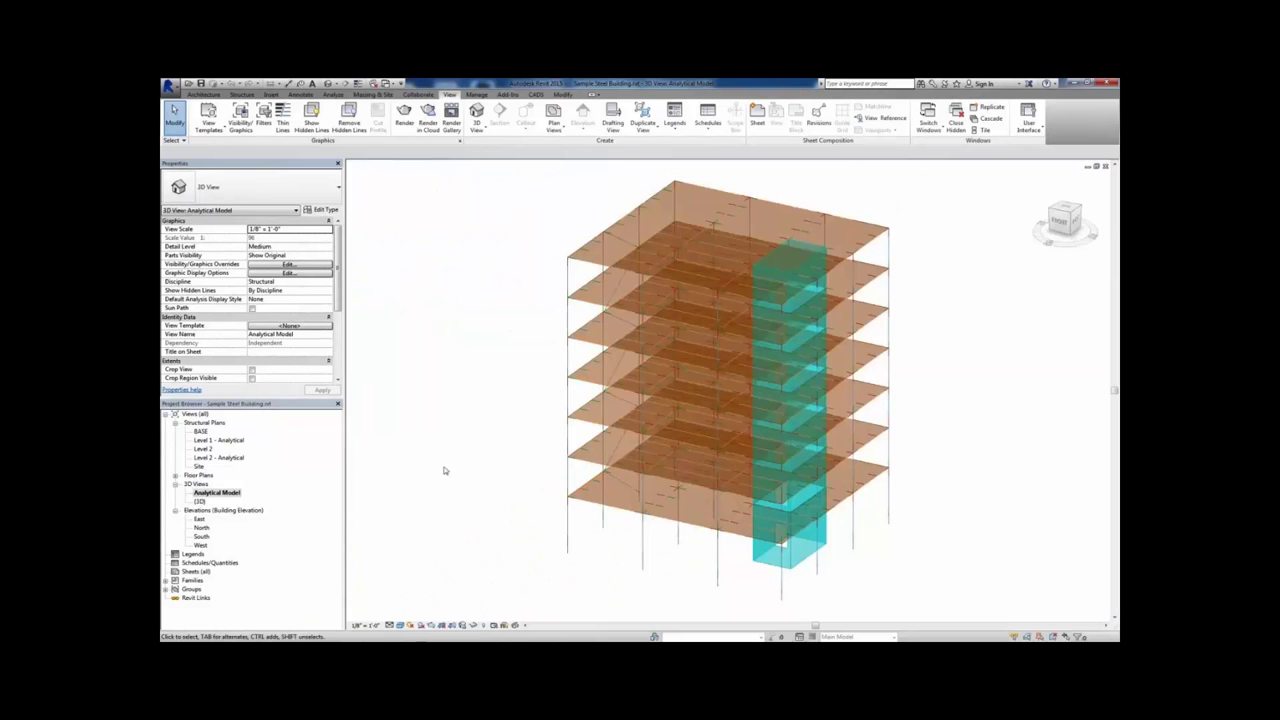
double_click(200, 502)
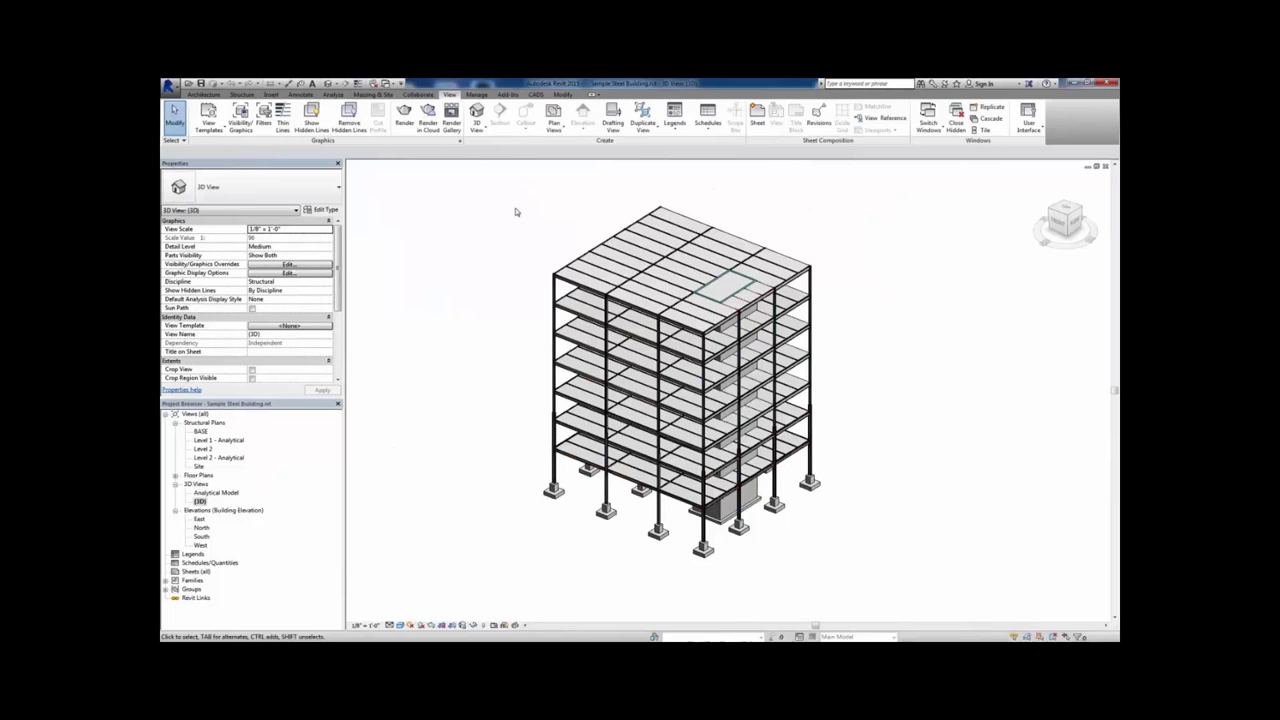
Export the full building model through the CADS link to Sample Steel Building.r2s on the Desktop, and close the export report and link dialog
left_click(535, 97)
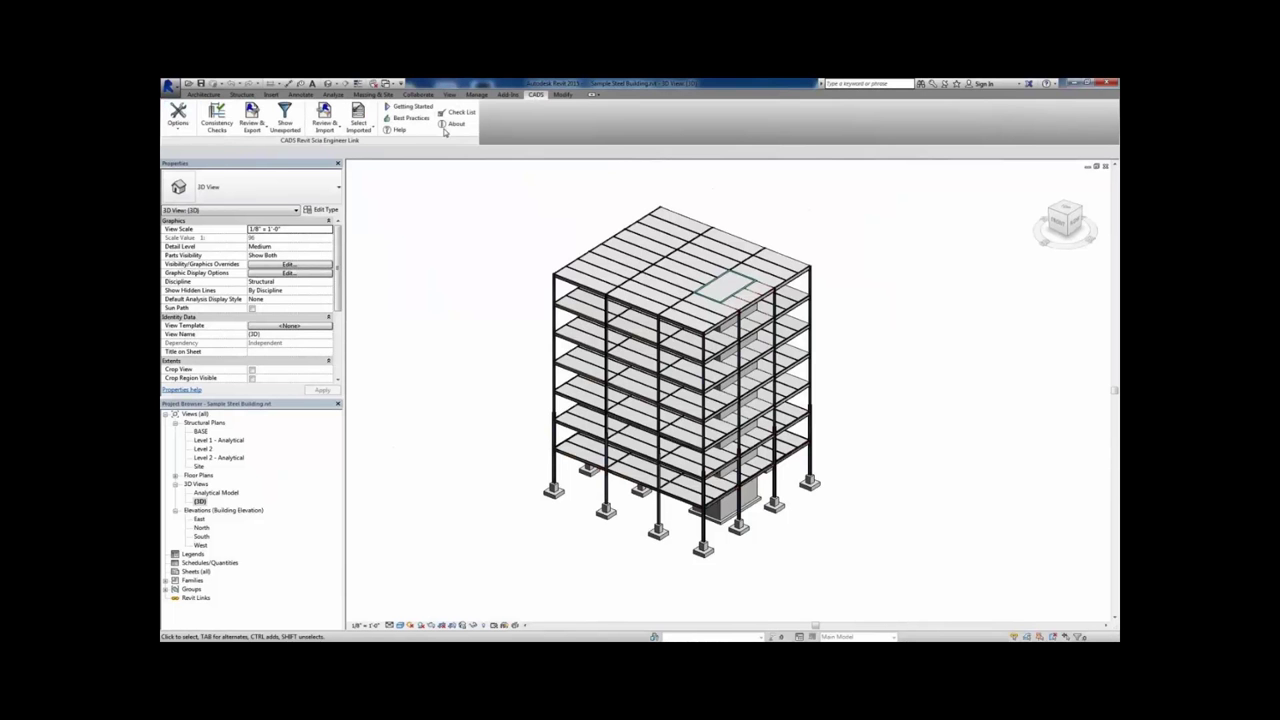
left_click(178, 115)
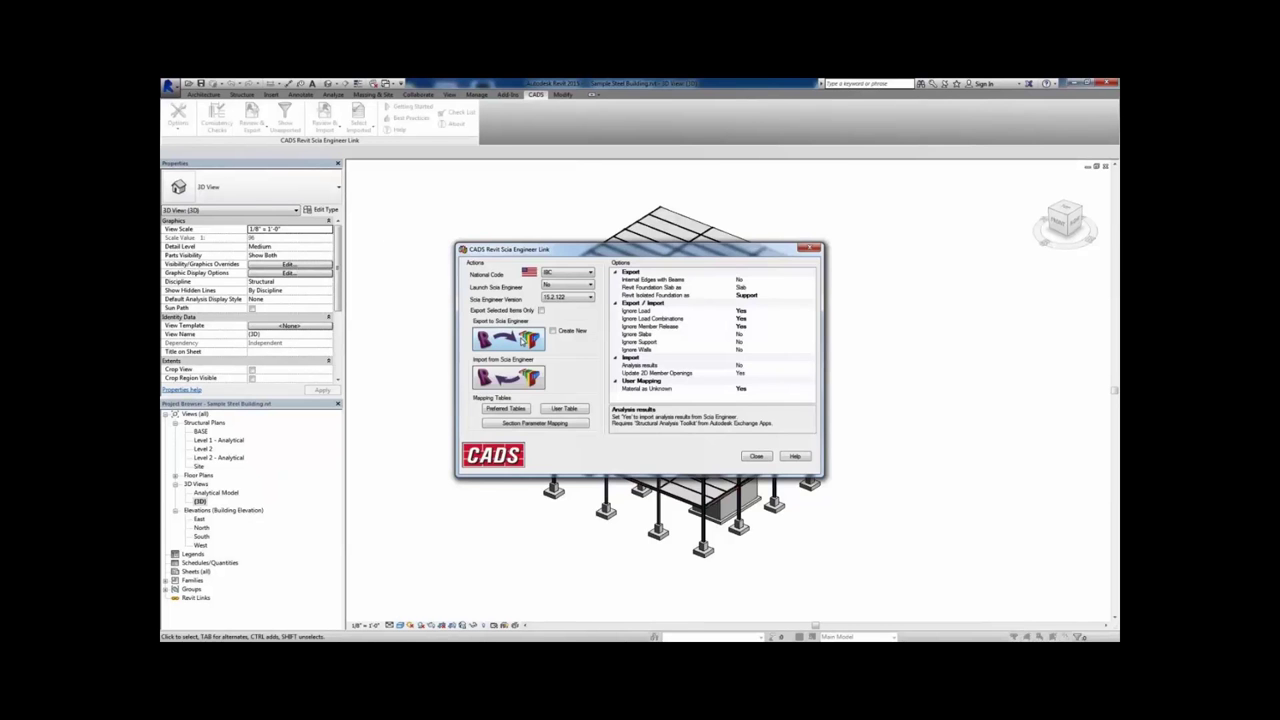
left_click(521, 342)
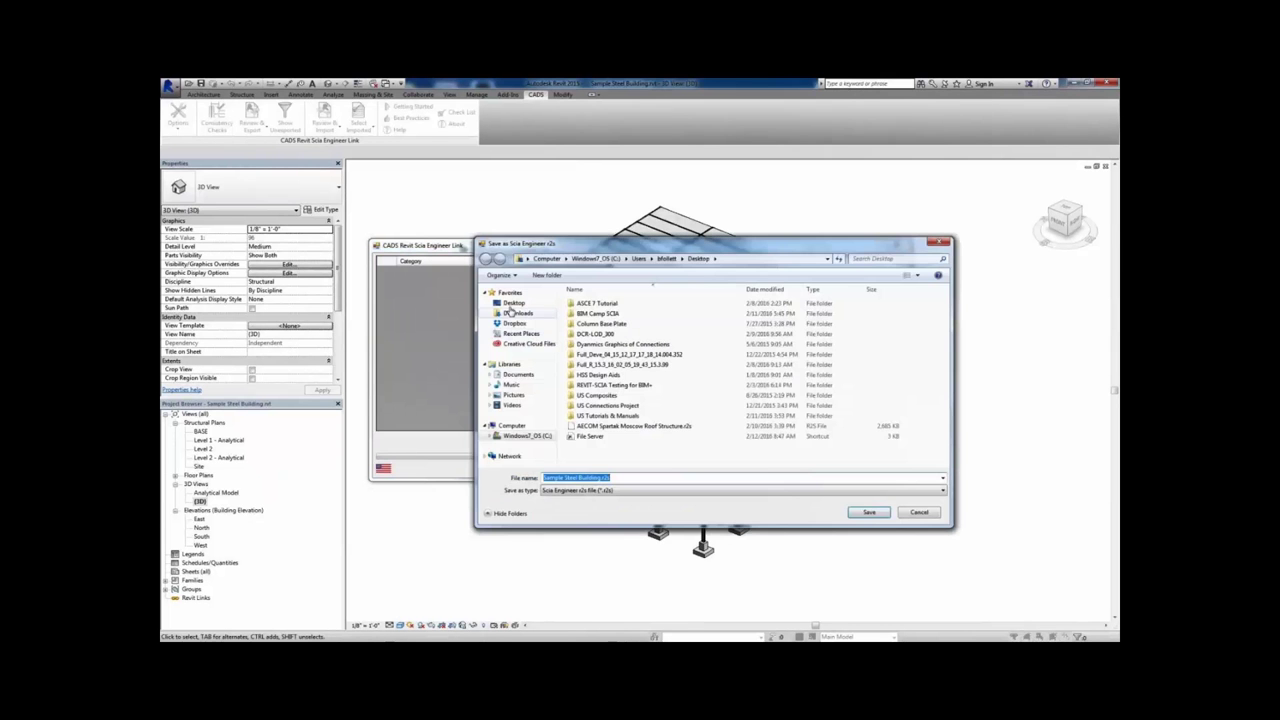
left_click(511, 304)
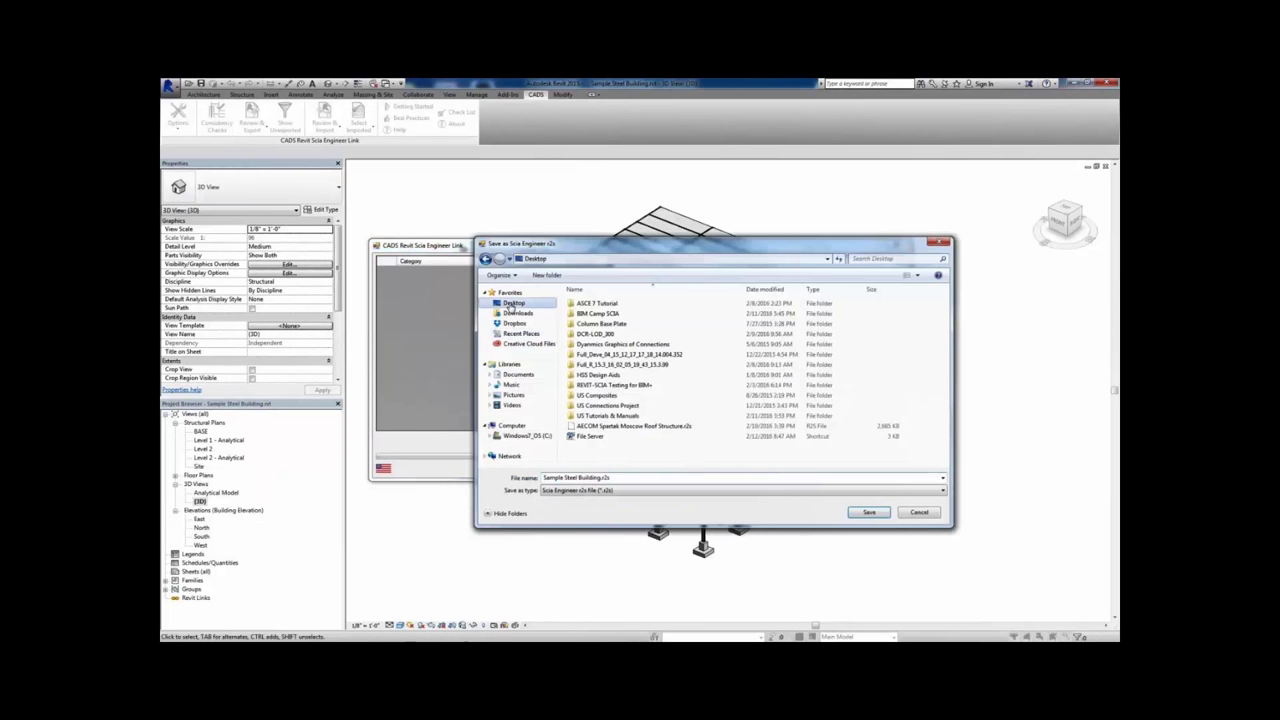
left_click(866, 512)
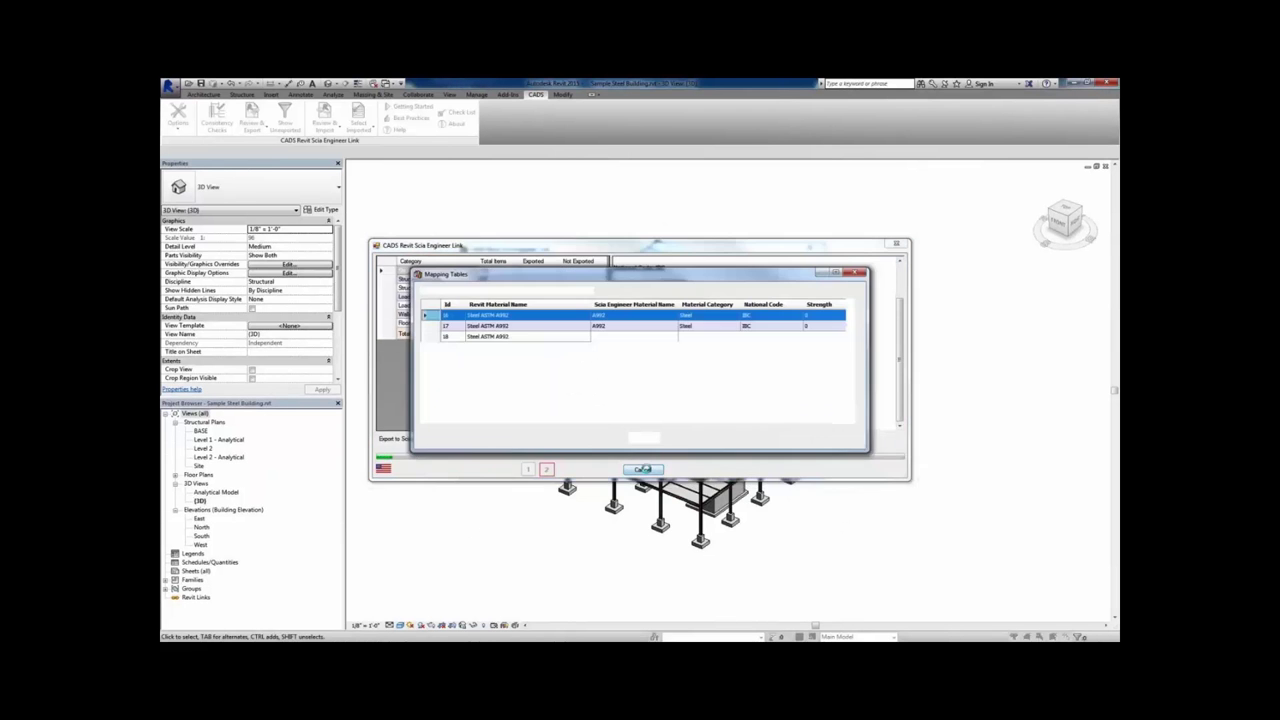
left_click(643, 469)
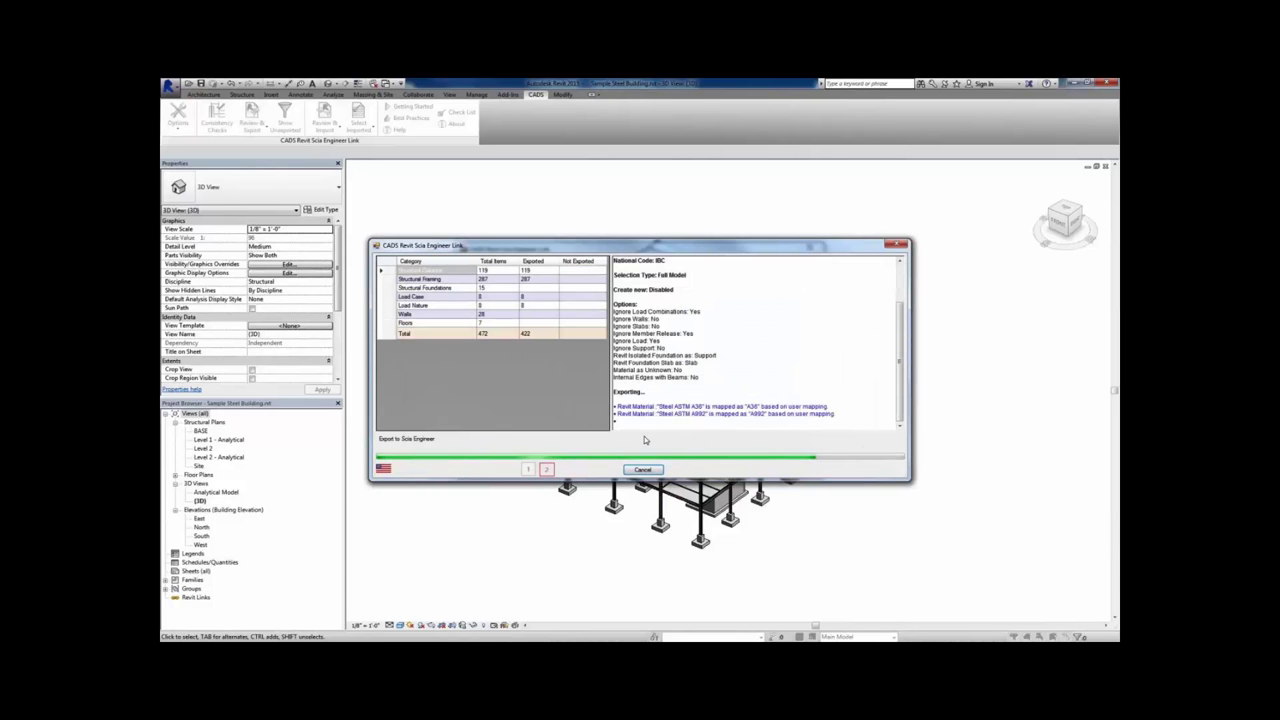
left_click(644, 440)
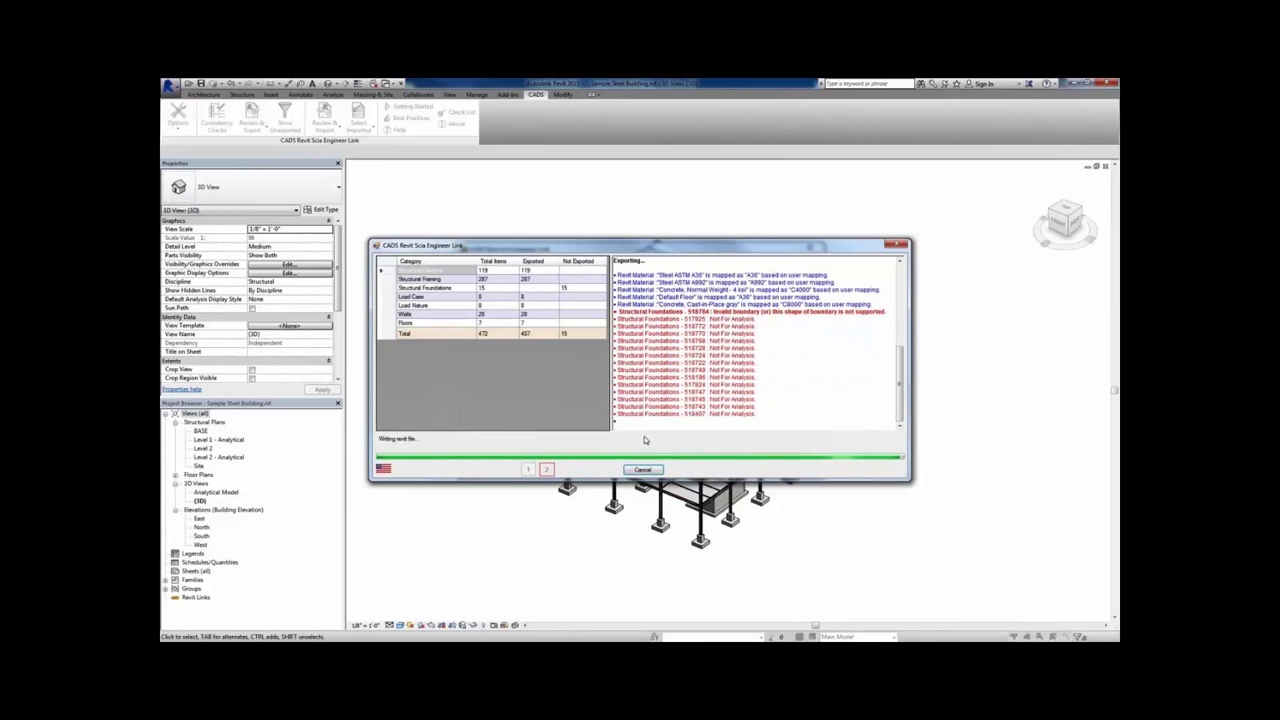
left_click(647, 469)
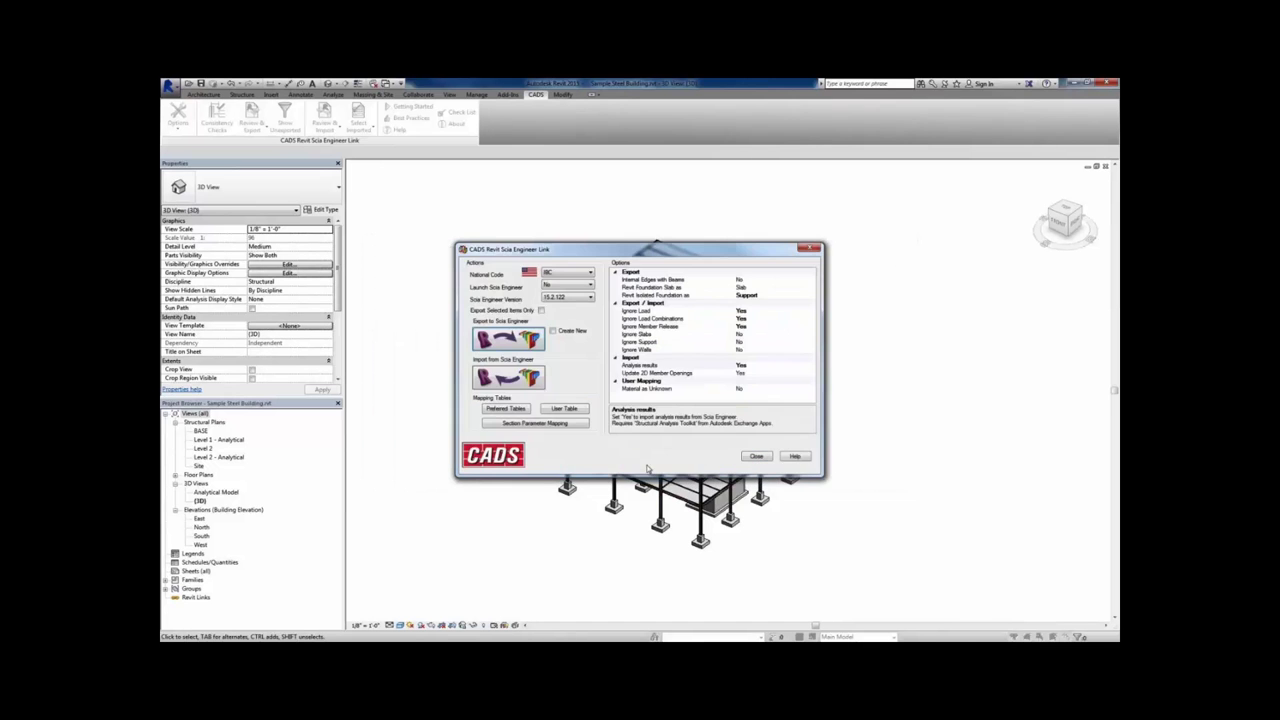
left_click(752, 459)
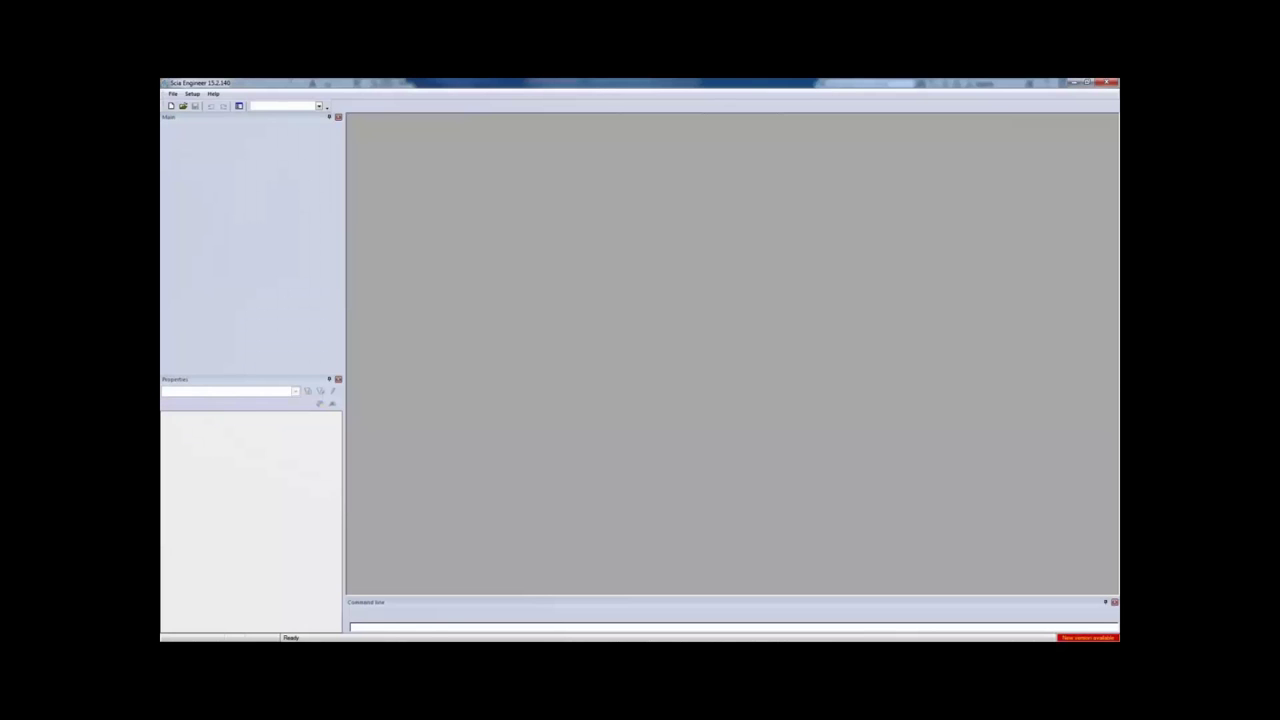
Switch to Scia Engineer and import the Revit file Sample Steel Building.r2s from the Desktop, keeping IBC as the project code
left_click(173, 94)
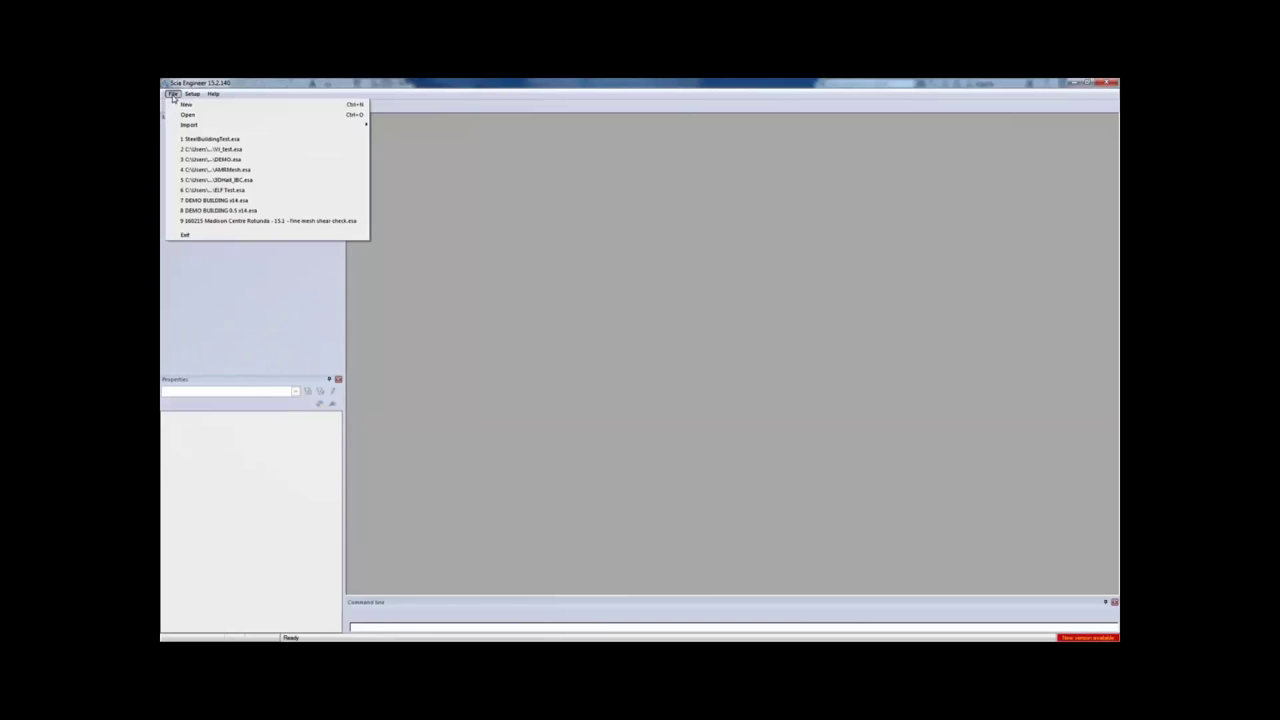
mouse_move(192, 126)
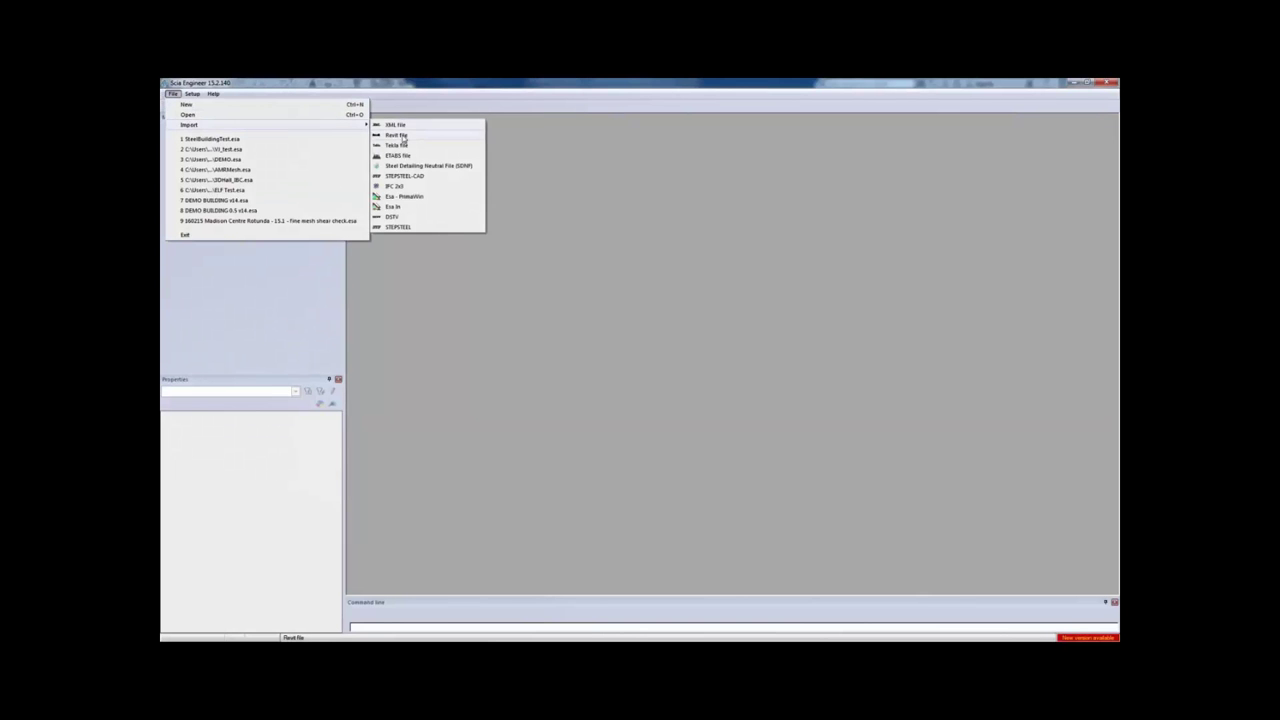
left_click(403, 138)
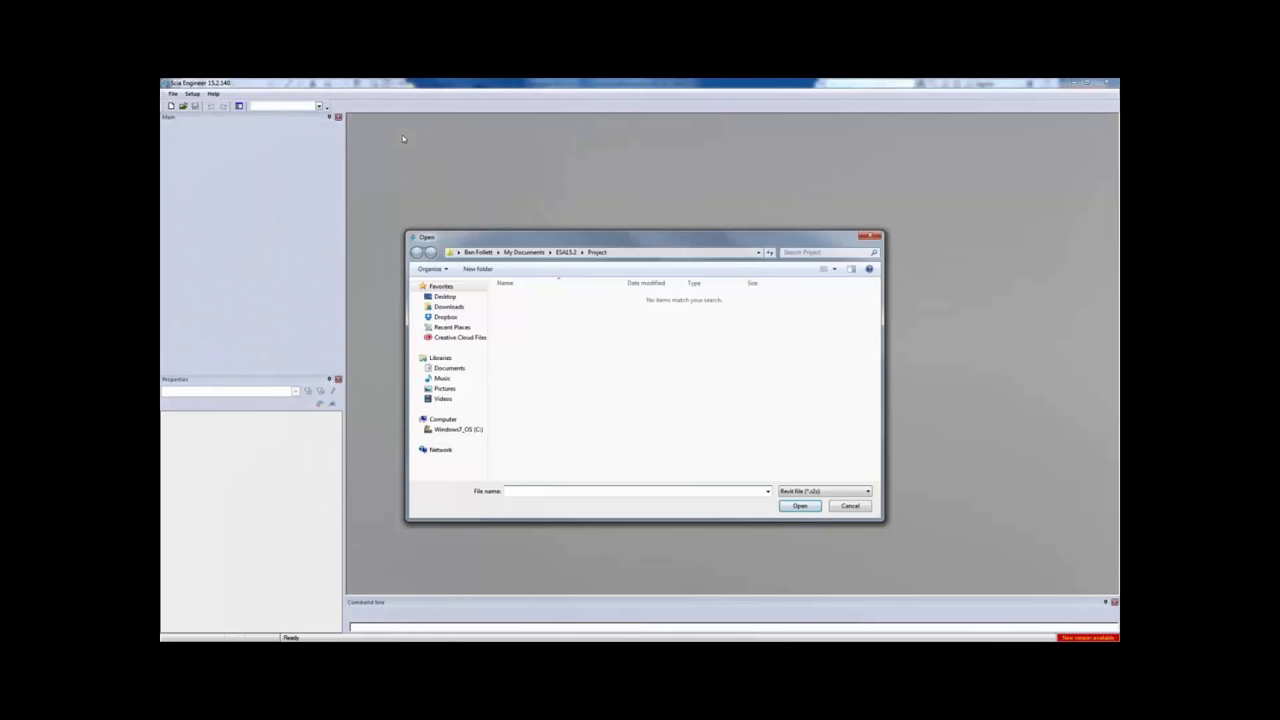
left_click(442, 296)
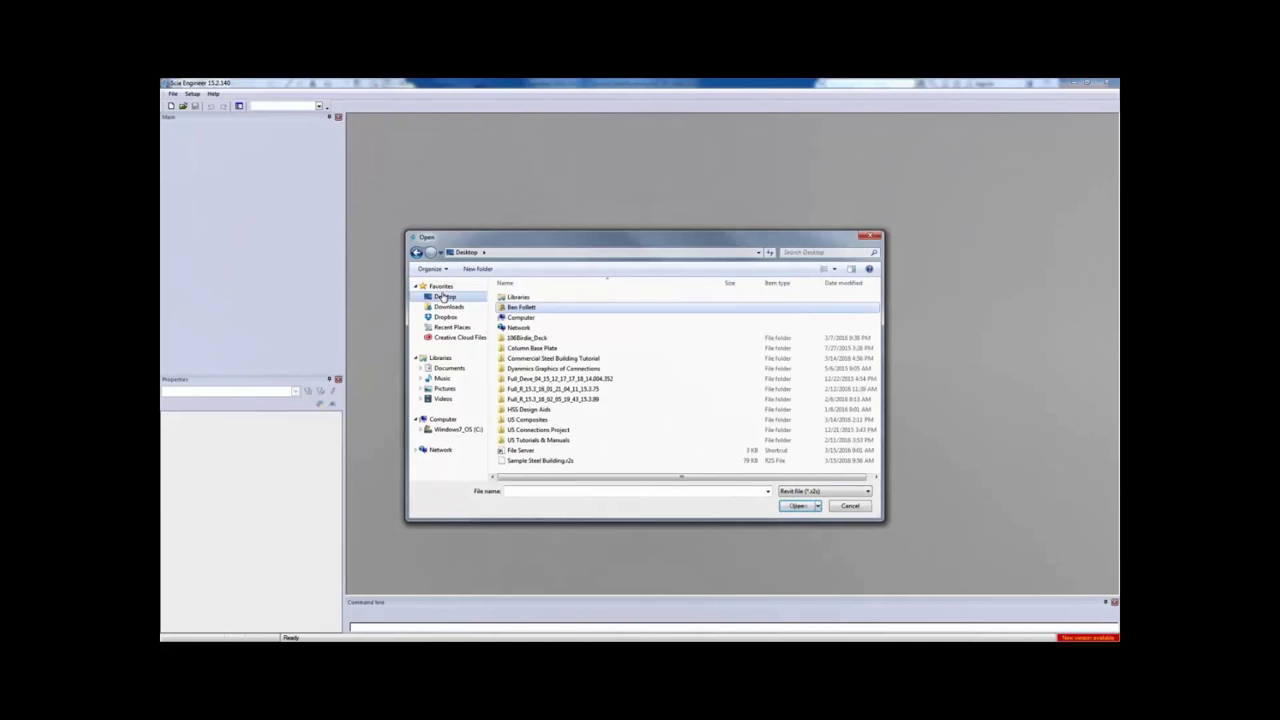
left_click(540, 460)
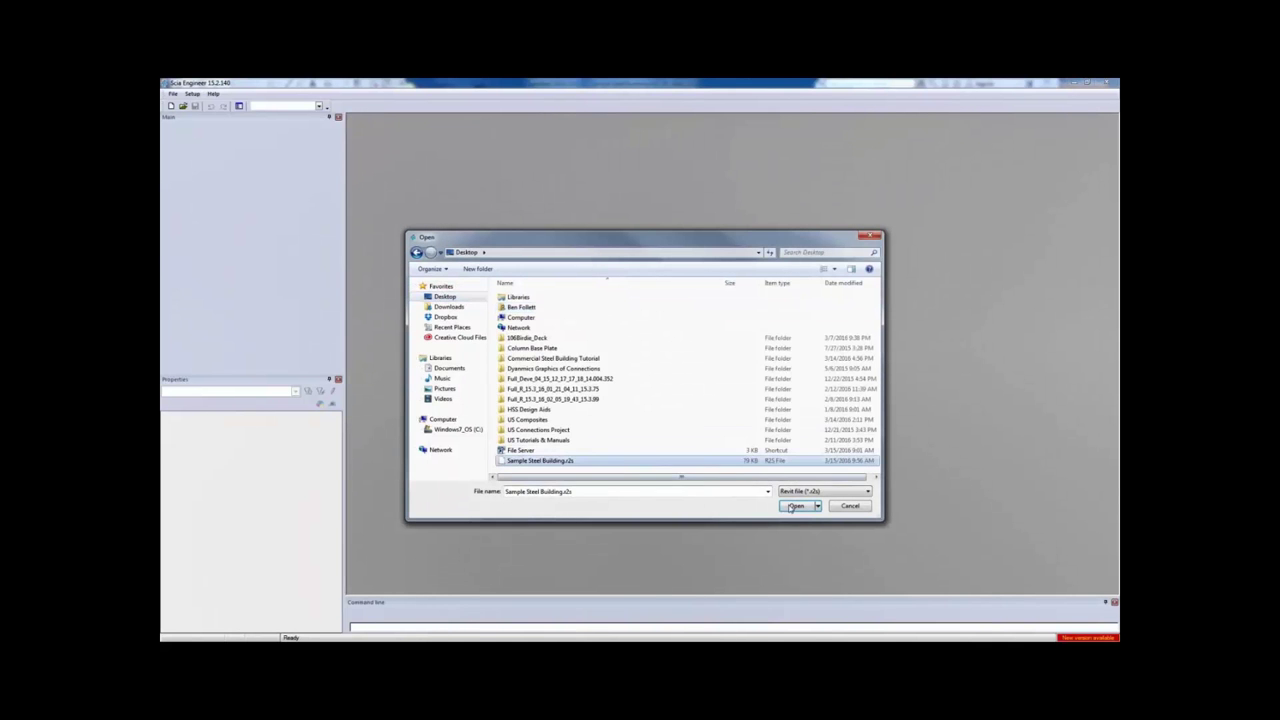
left_click(792, 506)
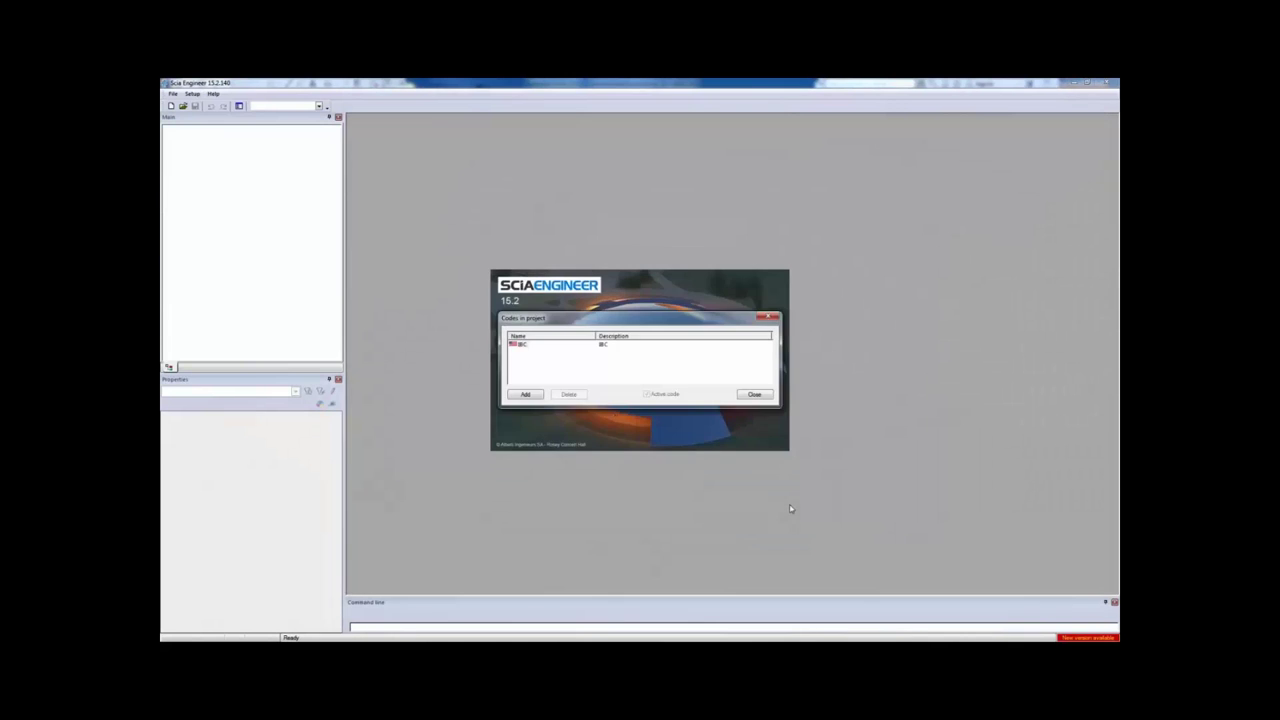
left_click(758, 400)
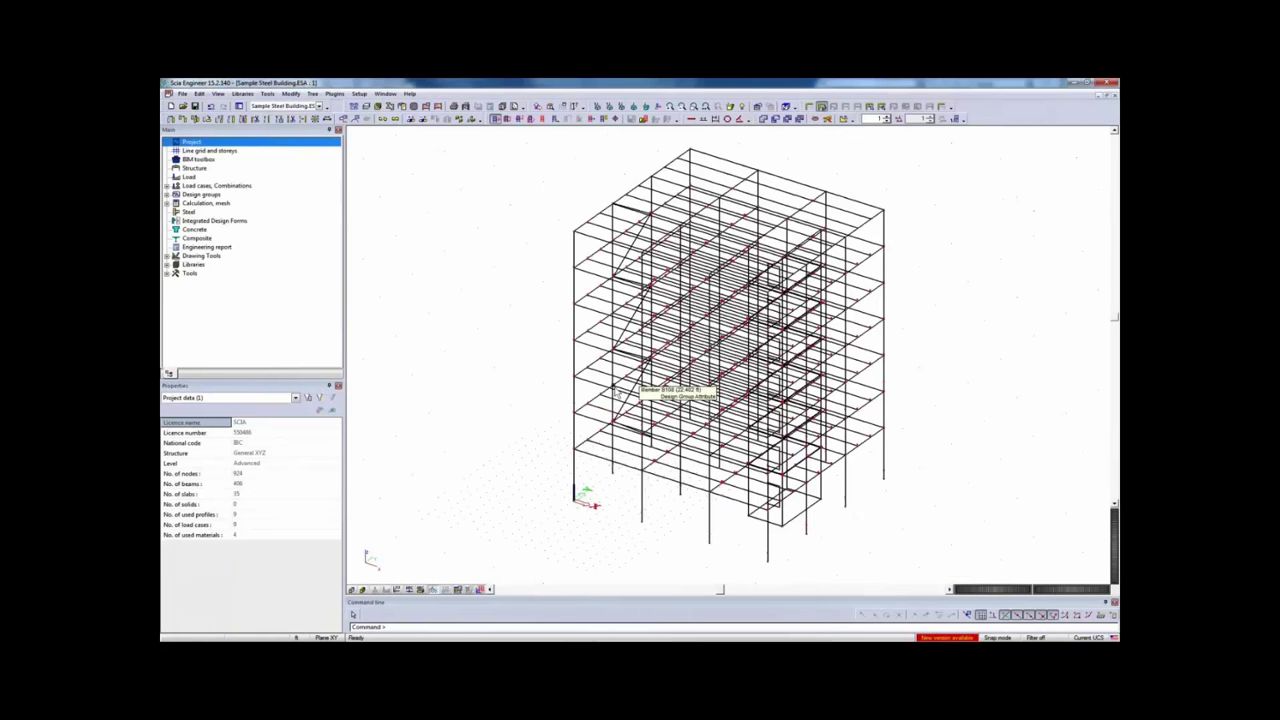
Inspect the unconnected nodes at a brace, beam and column joint, then show the full building with its surfaces shaded
scroll(617, 350, "up", 2)
scroll(615, 349, "up", 4)
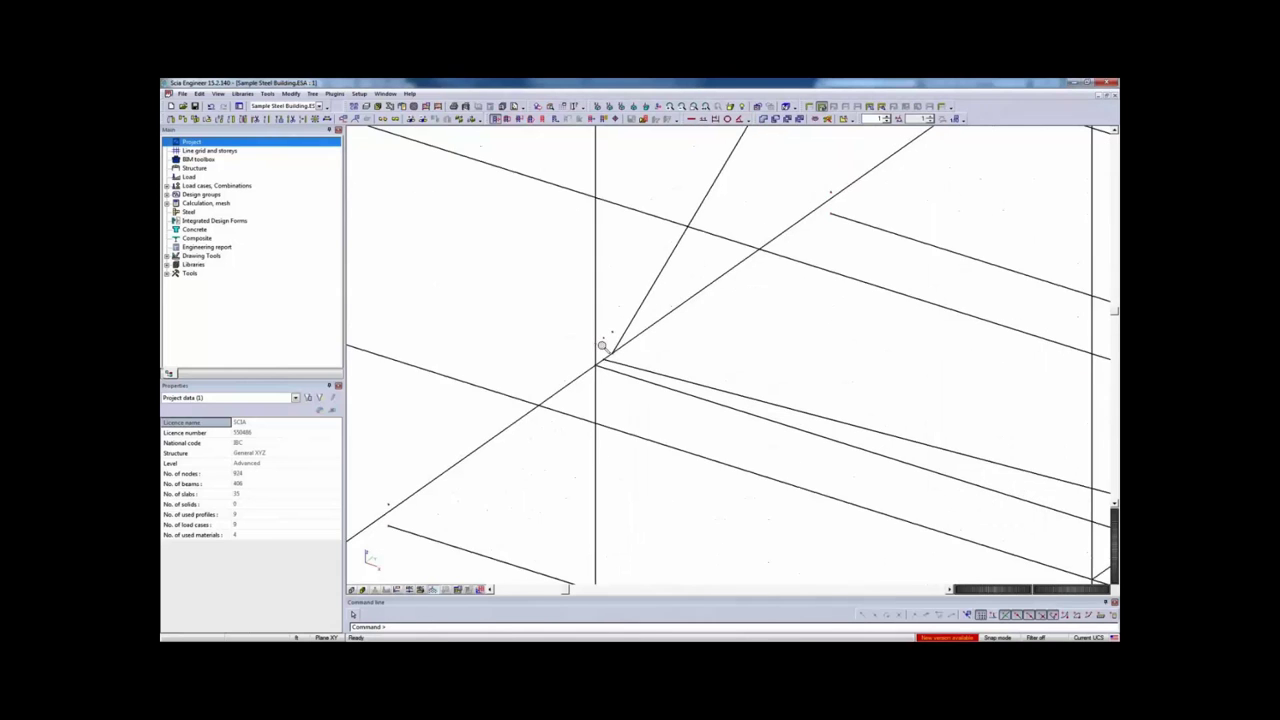
scroll(602, 346, "up", 1)
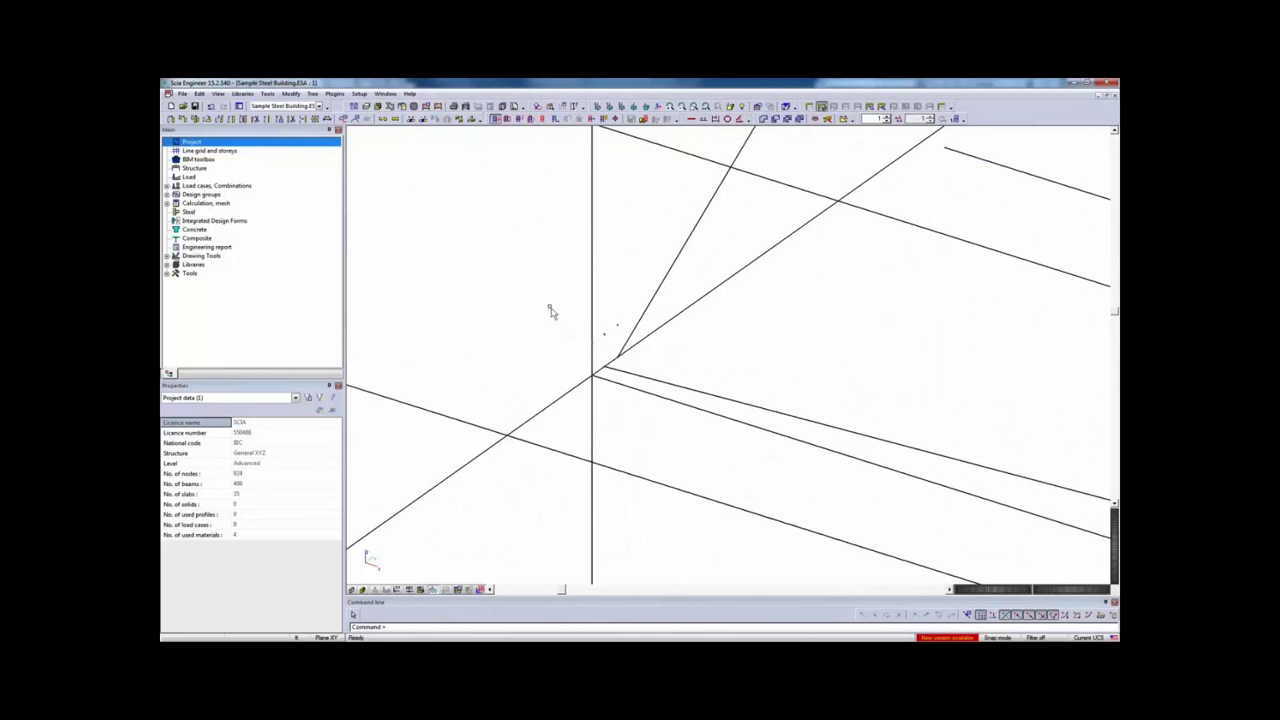
left_click_drag(549, 310, 644, 393)
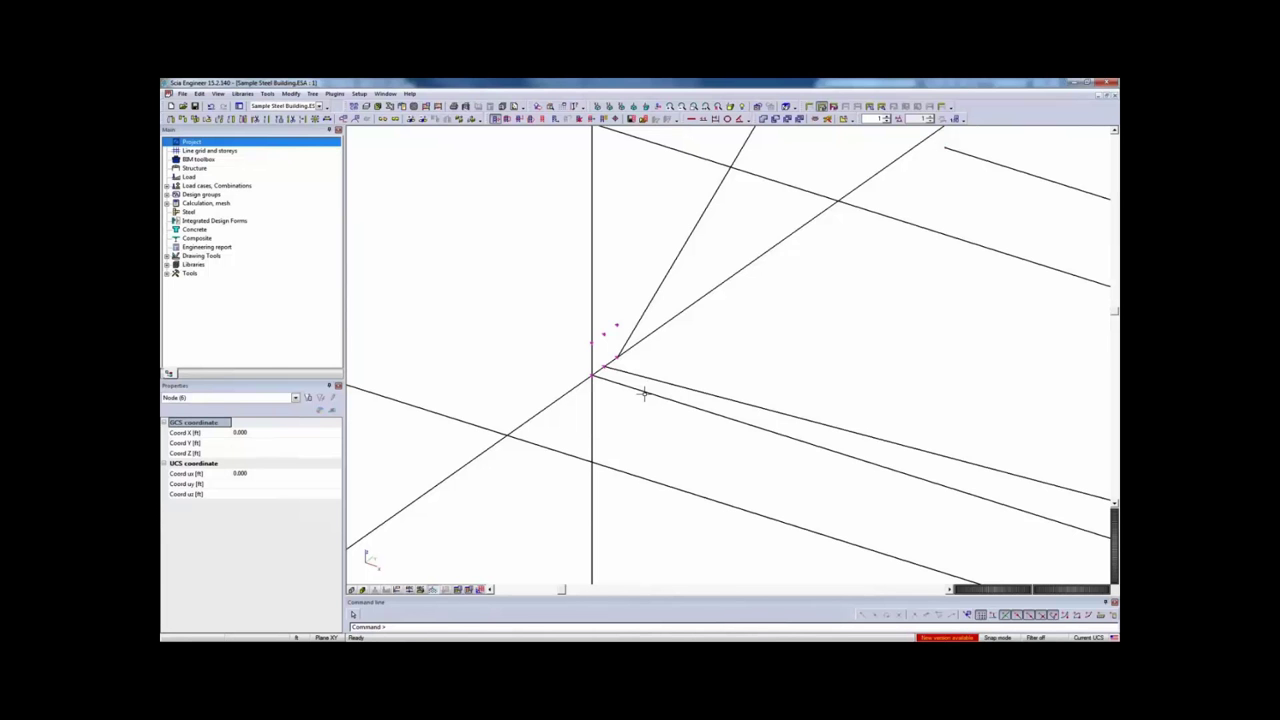
key("Escape")
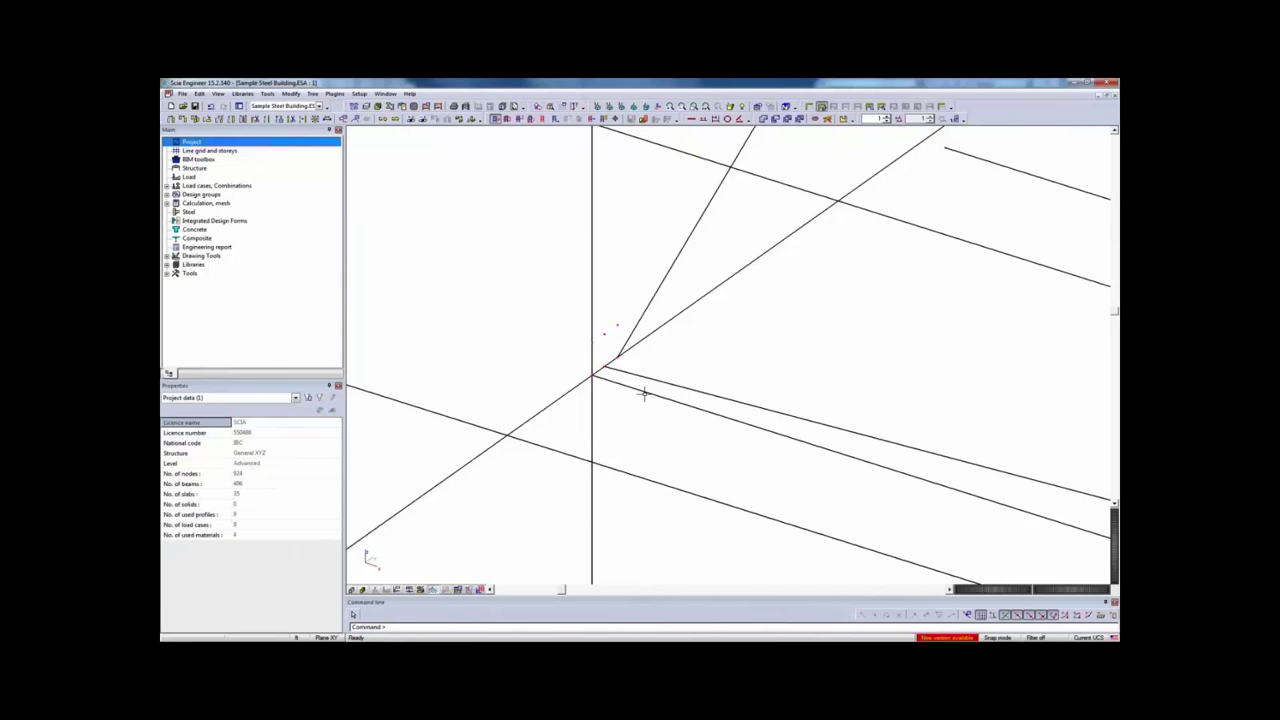
left_click(634, 106)
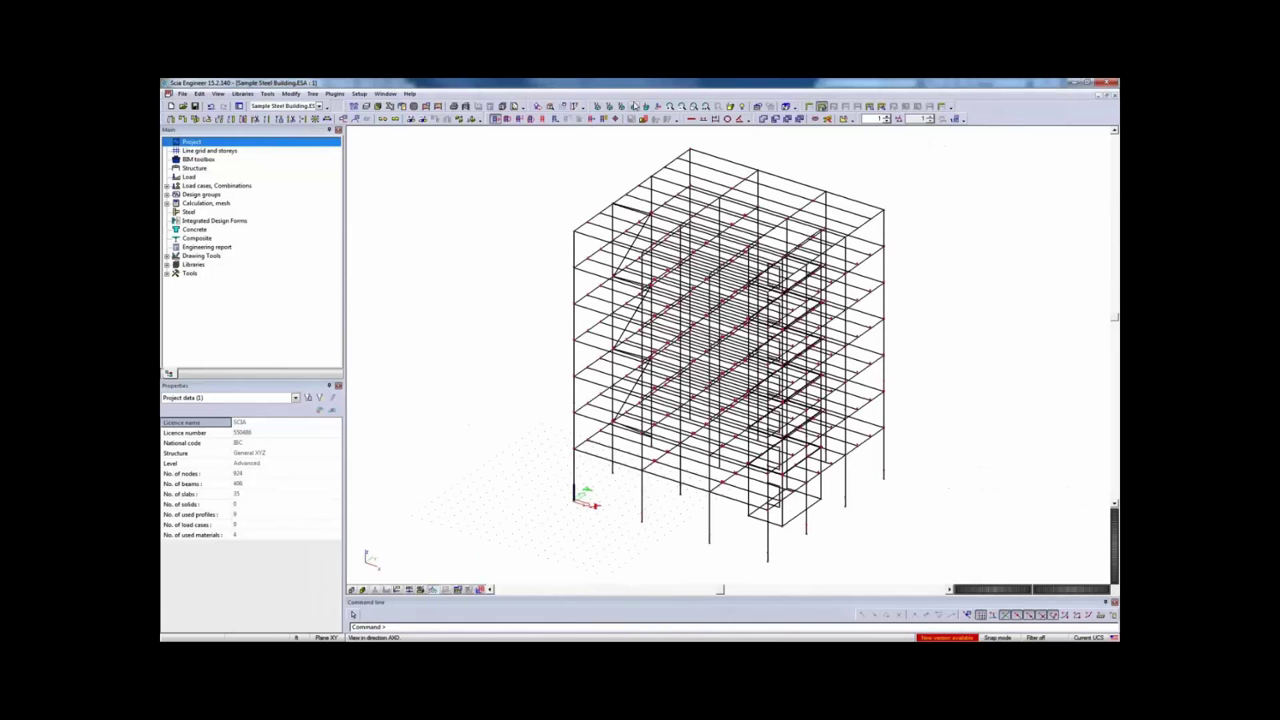
left_click(362, 590)
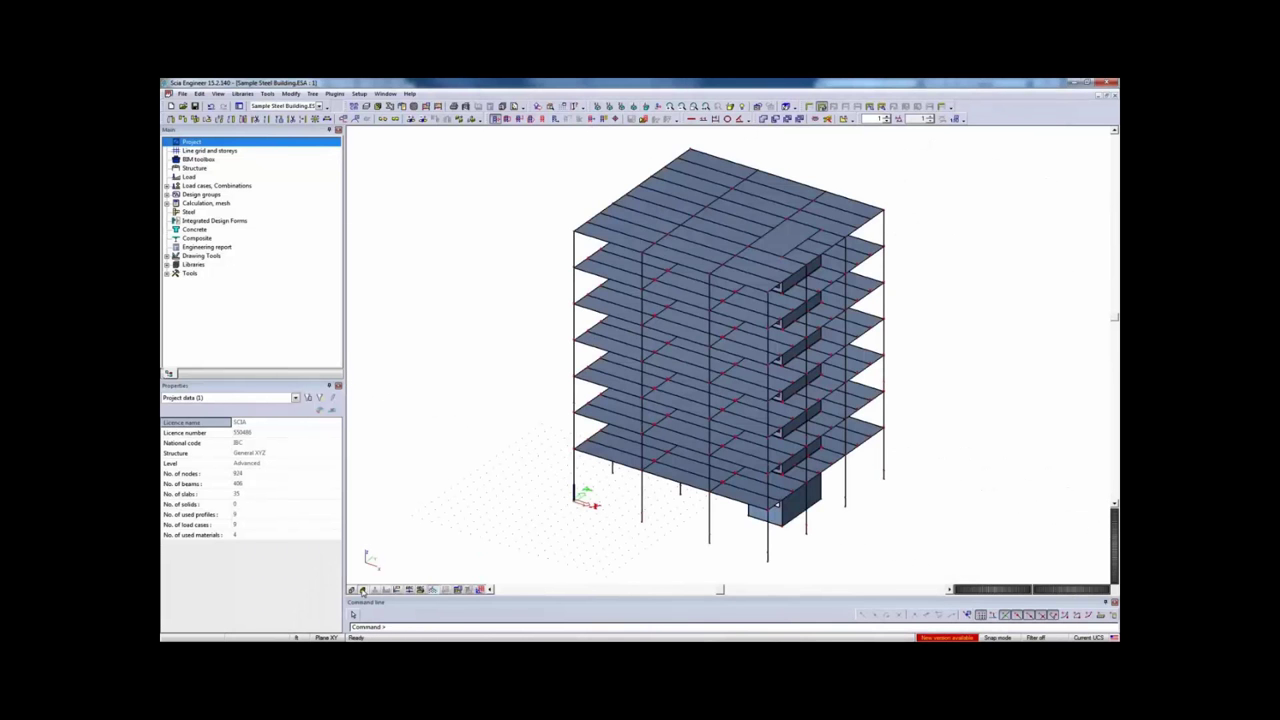
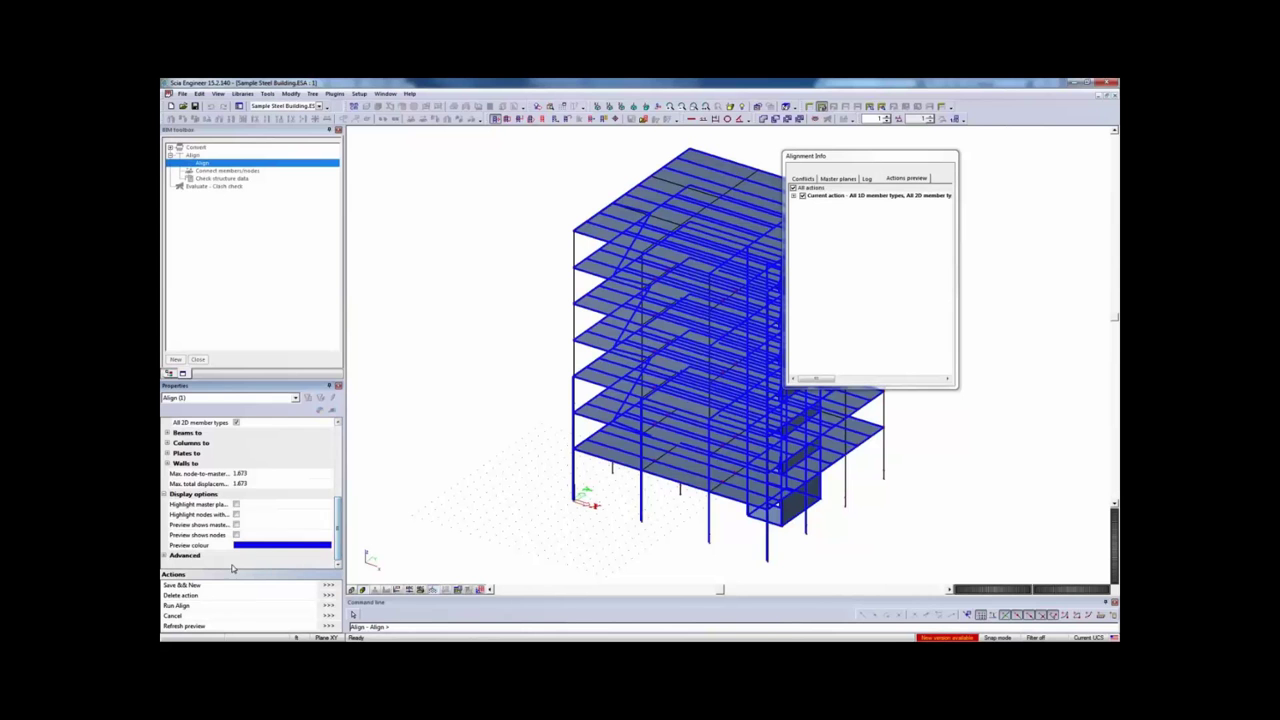
Enable keeping openings and keeping the original shape in the advanced settings of the Align action
left_click(181, 556)
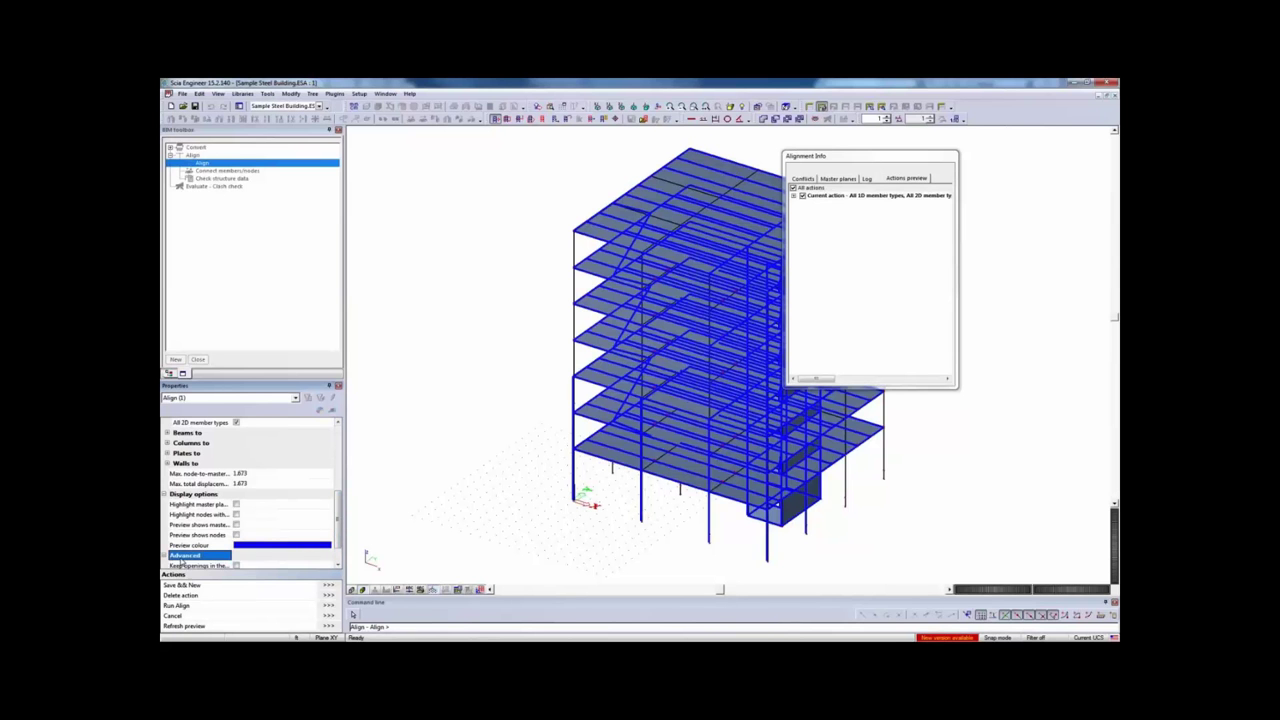
left_click(236, 566)
left_click(236, 566)
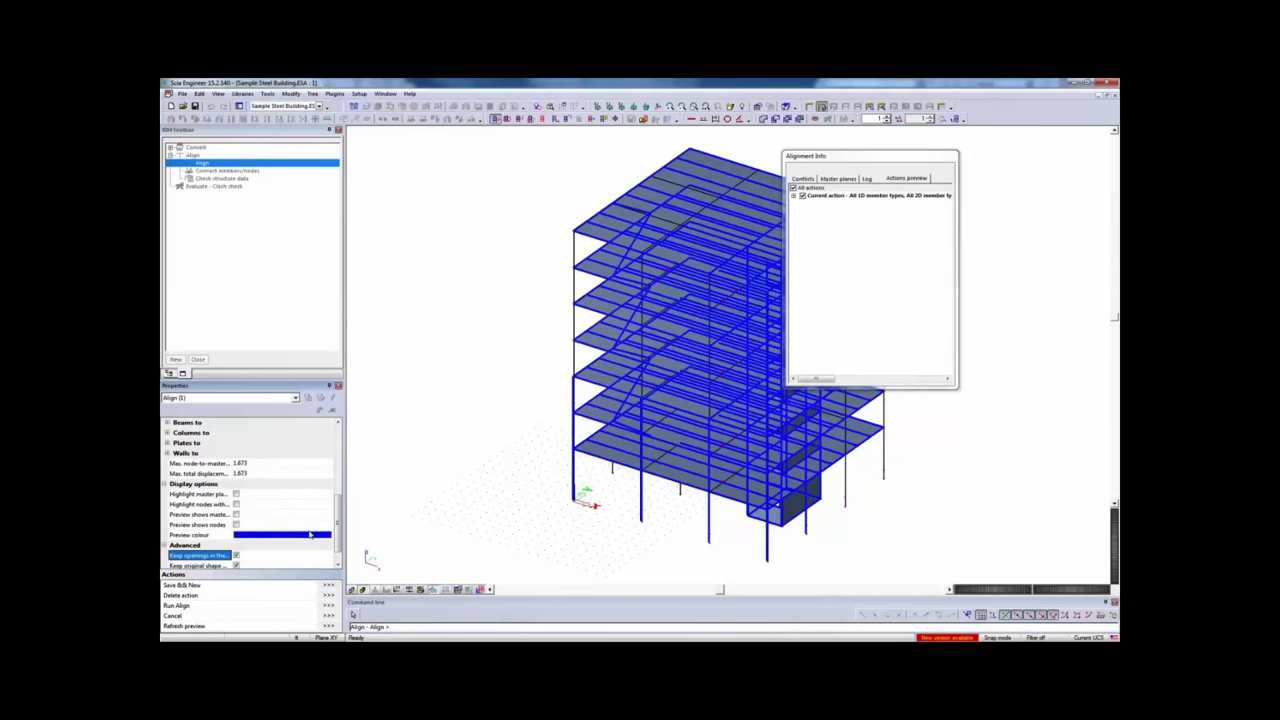
Exclude all individually listed beam XY planes under 1D member planes from the alignment master planes, leaving the vertical group included
middle_click_drag(526, 387, 485, 456)
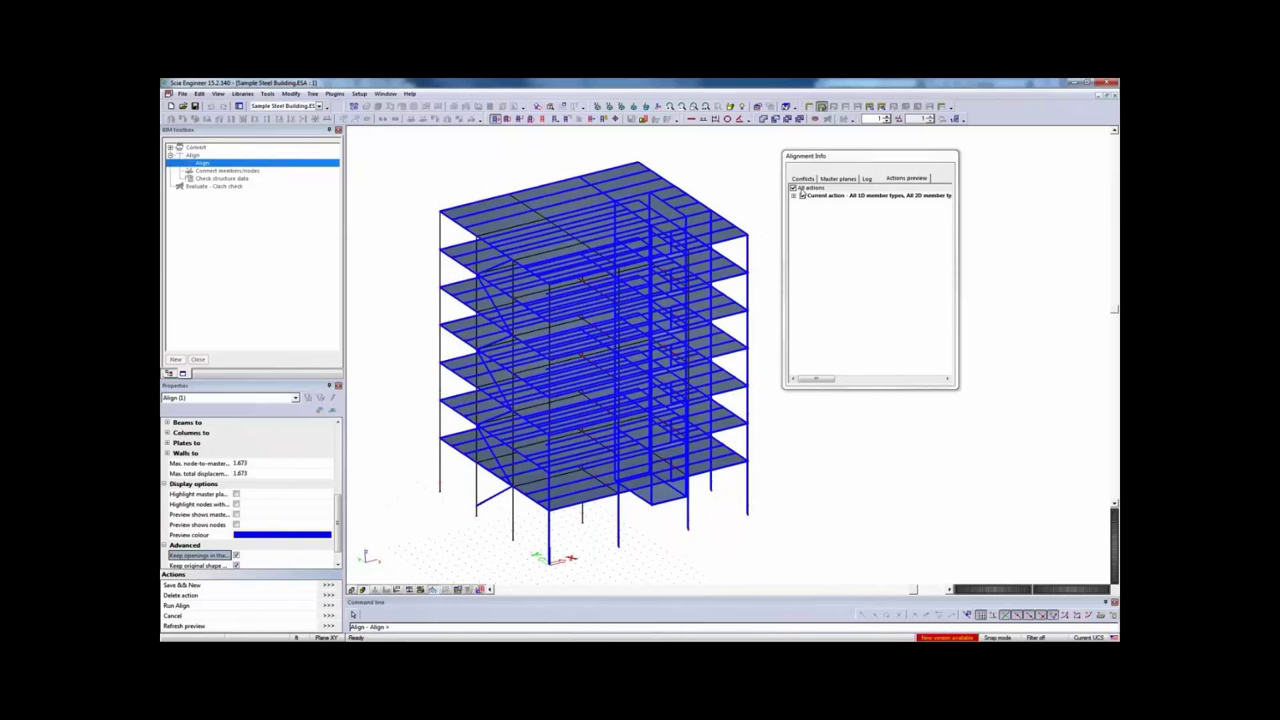
left_click(824, 179)
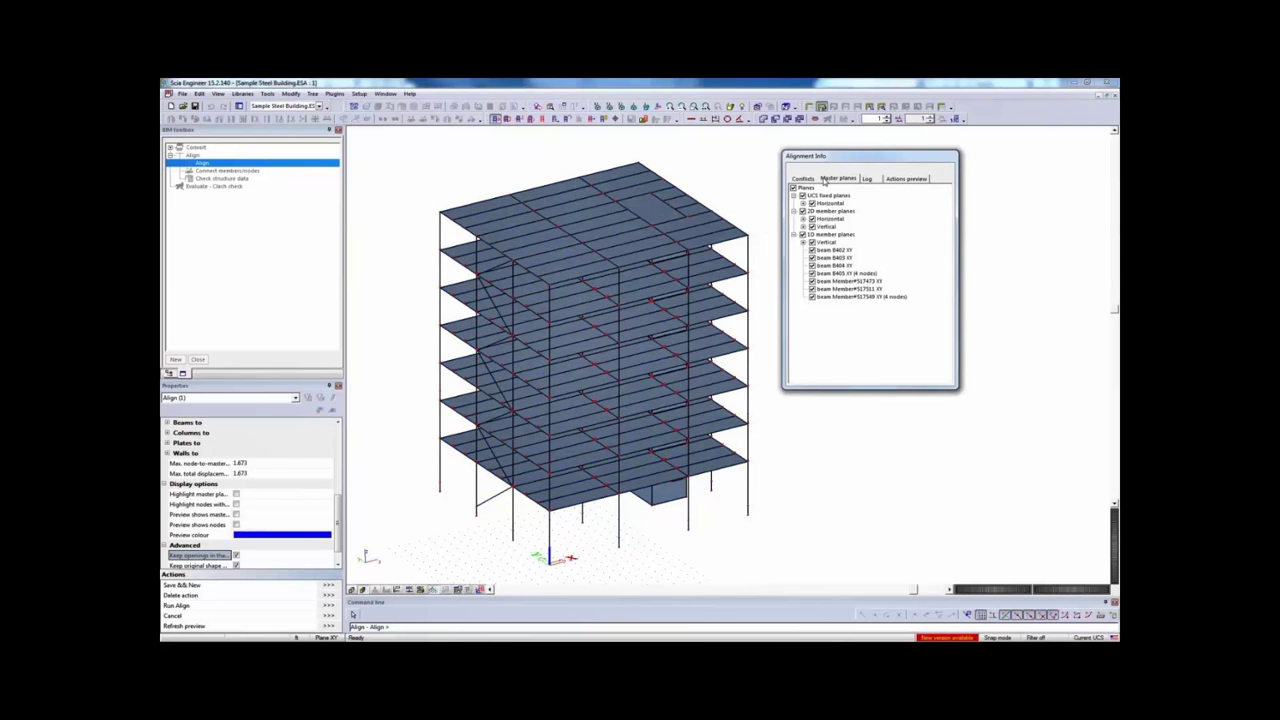
left_click(834, 236)
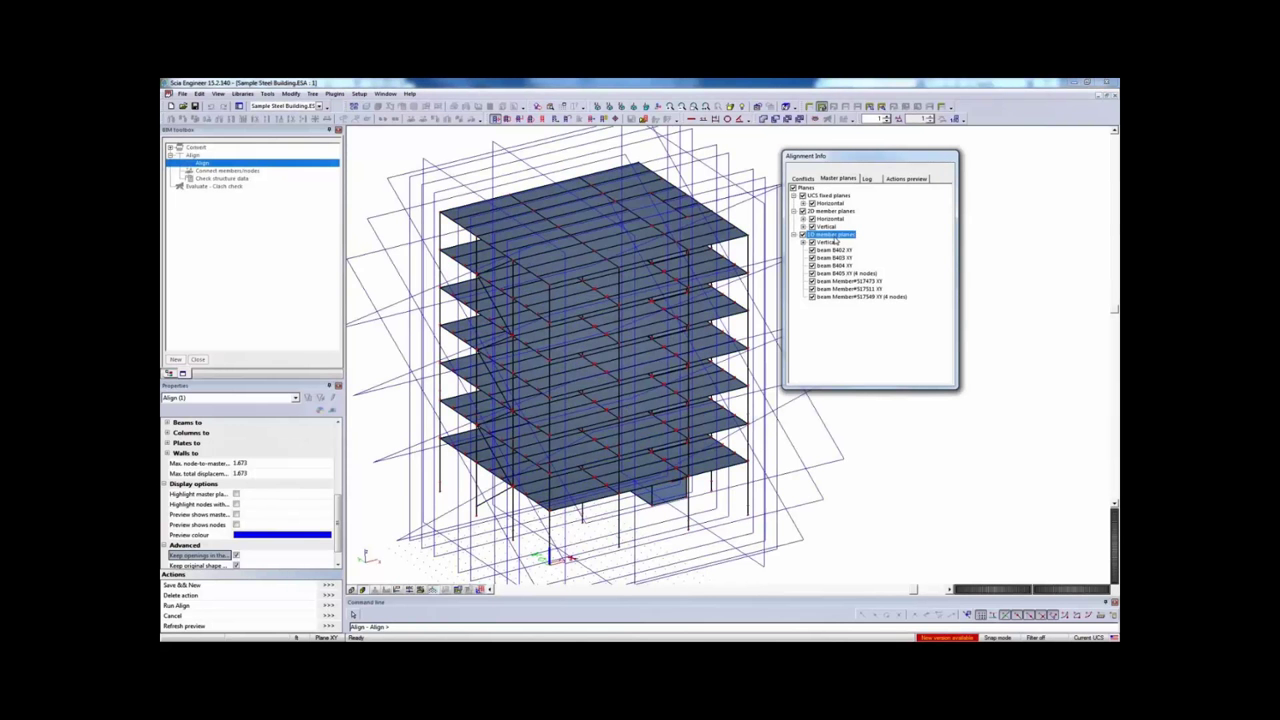
left_click(834, 250)
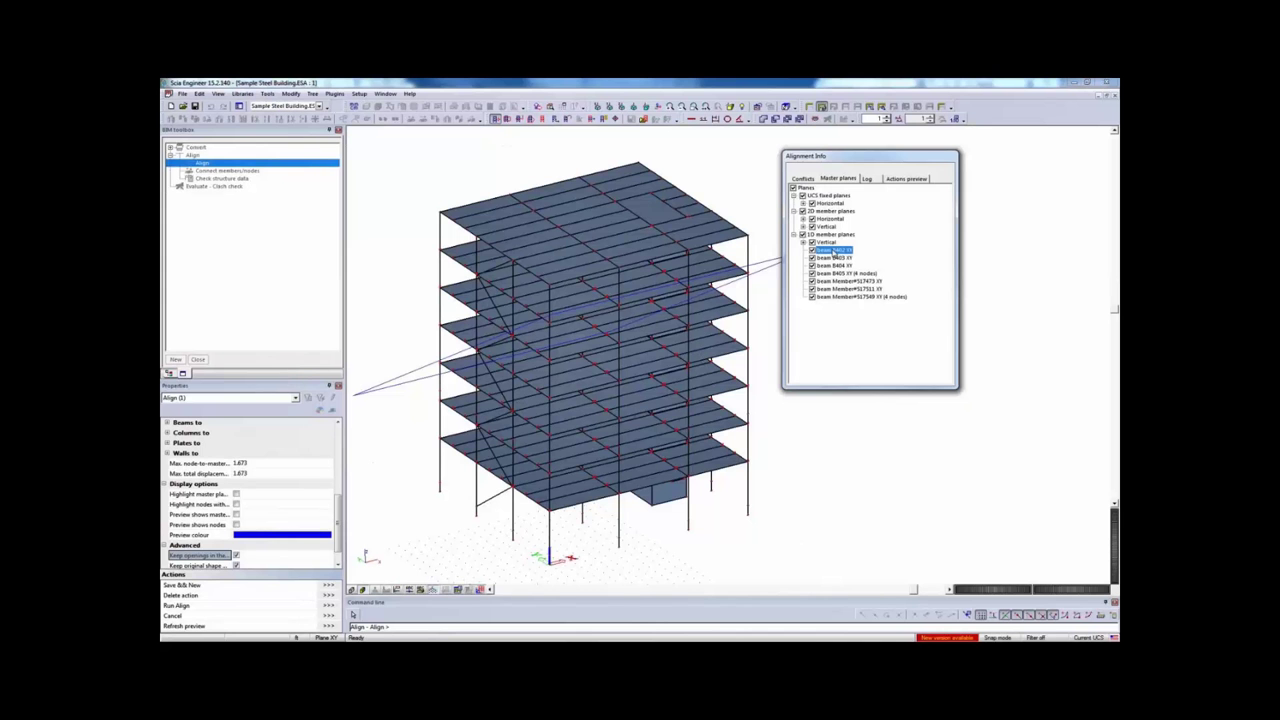
left_click(812, 250)
left_click(812, 258)
left_click(812, 265)
left_click(812, 289)
left_click(812, 297)
Preview all master planes on the building and run the Align action
left_click(810, 188)
left_click(713, 325)
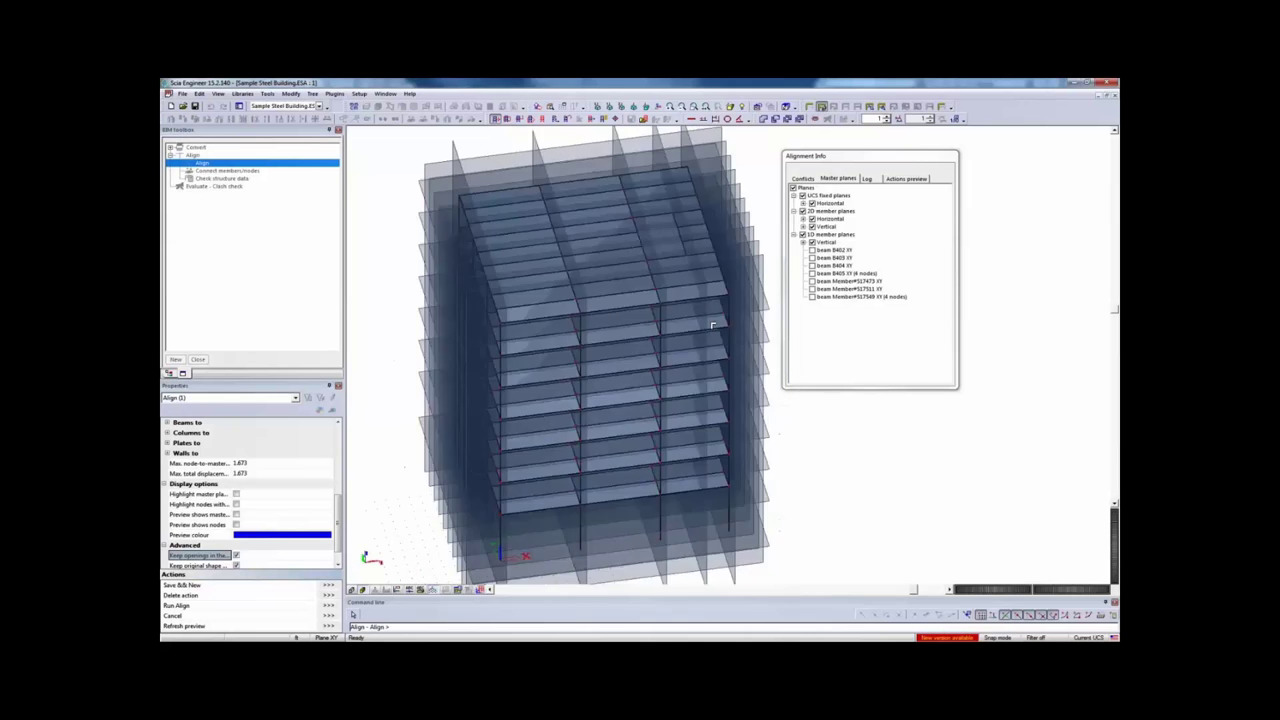
mouse_move(713, 325)
right_mouse_down("ctrl")
mouse_move(683, 348)
mouse_move(674, 331)
mouse_move(689, 325)
right_mouse_up("ctrl")
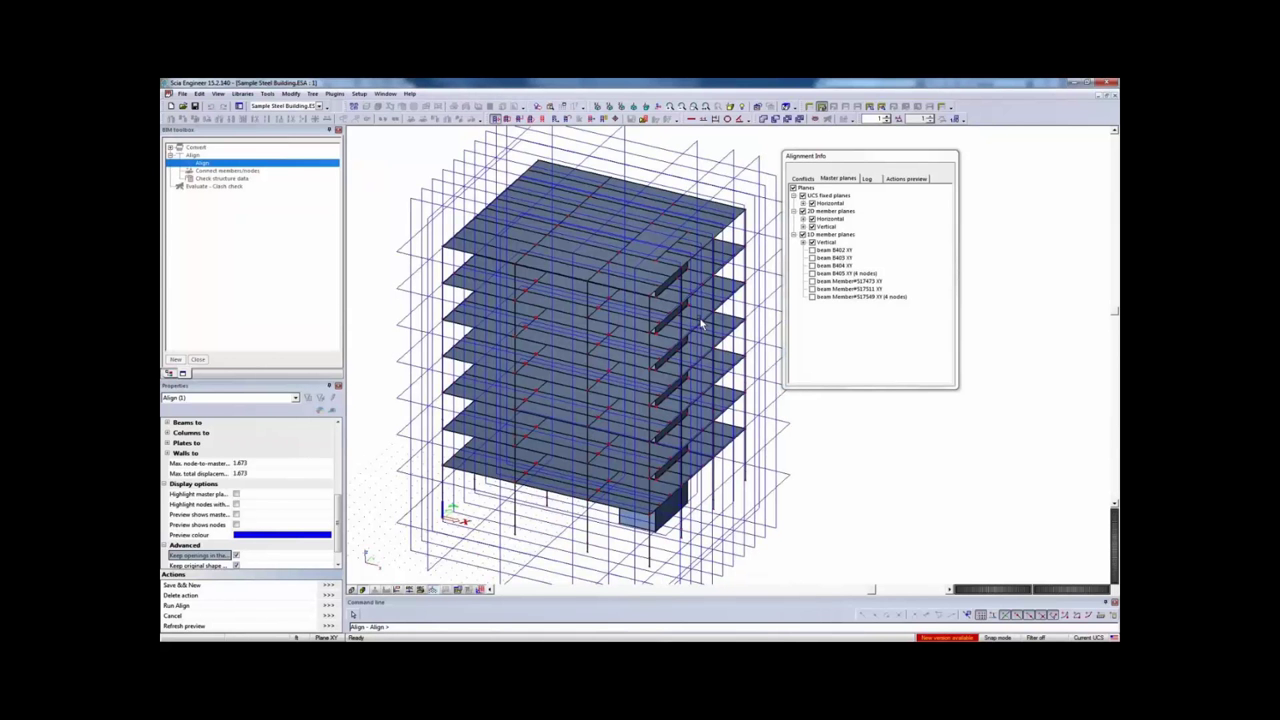
left_click(327, 606)
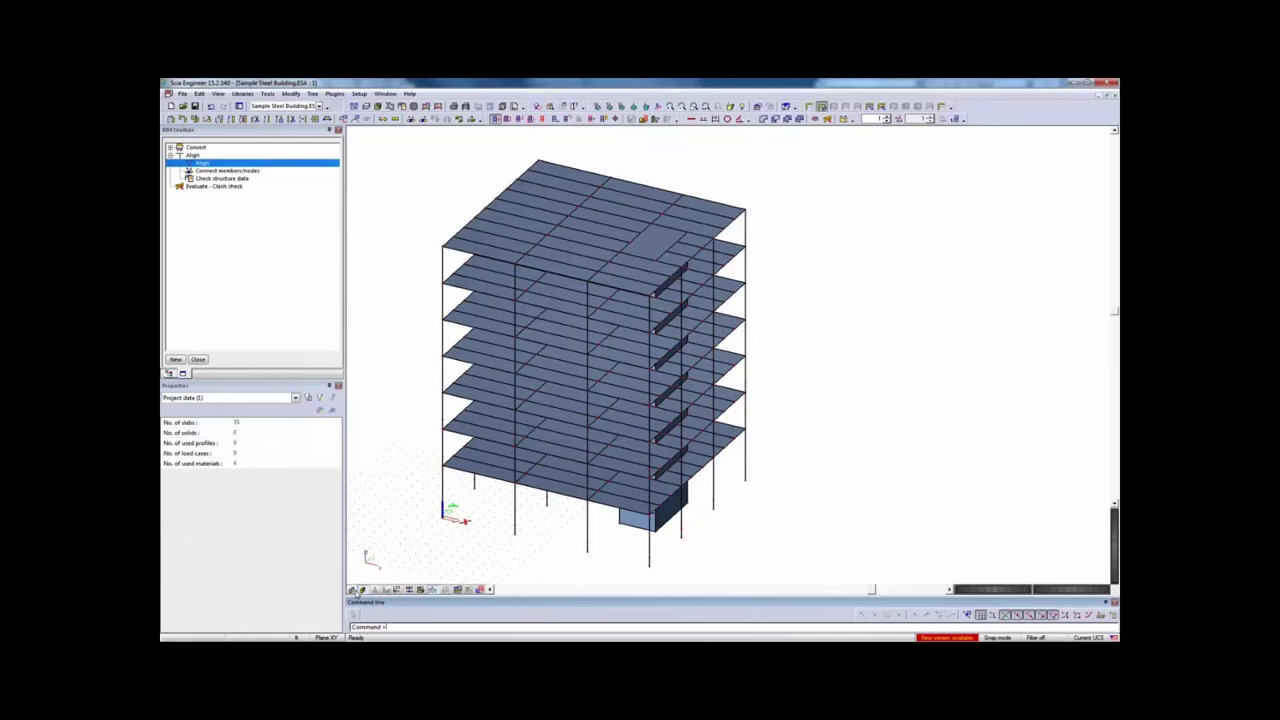
Check the node at an aligned beam-to-column joint in the wireframe view, then show the whole building shaded again
left_click(362, 590)
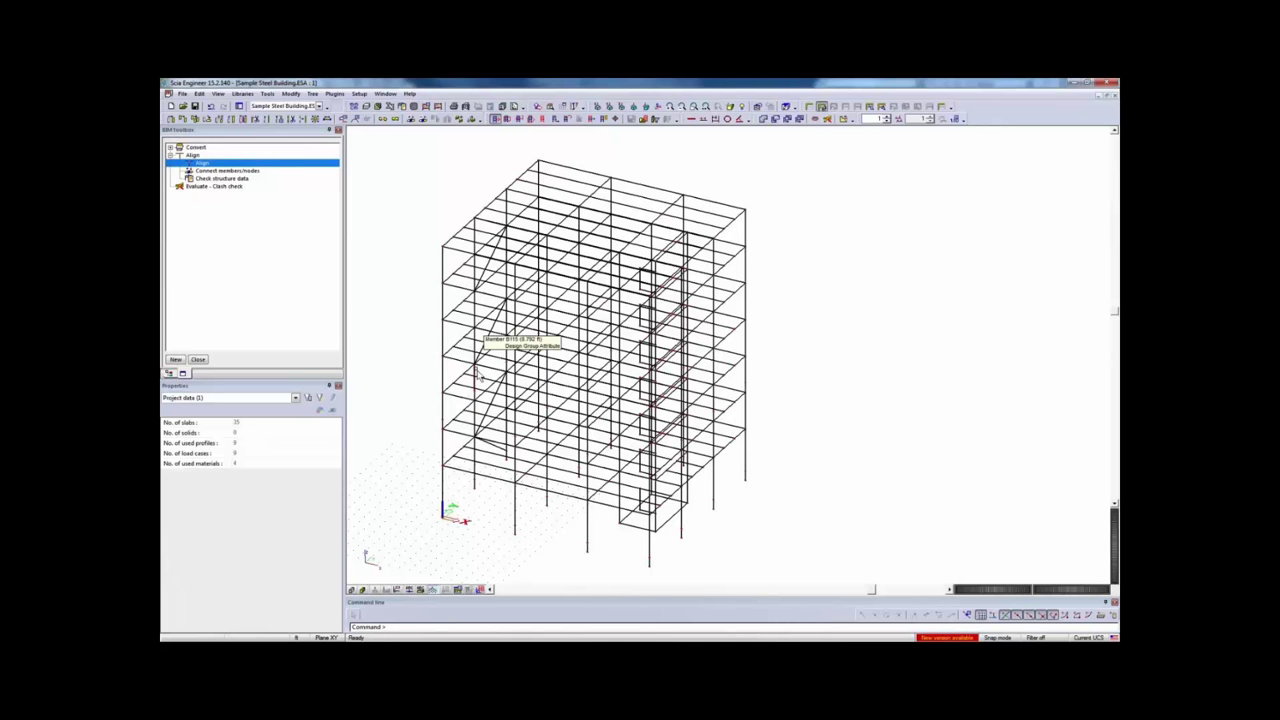
mouse_move(478, 375)
right_mouse_down("ctrl")
mouse_move(580, 367)
mouse_move(477, 378)
right_mouse_up("ctrl")
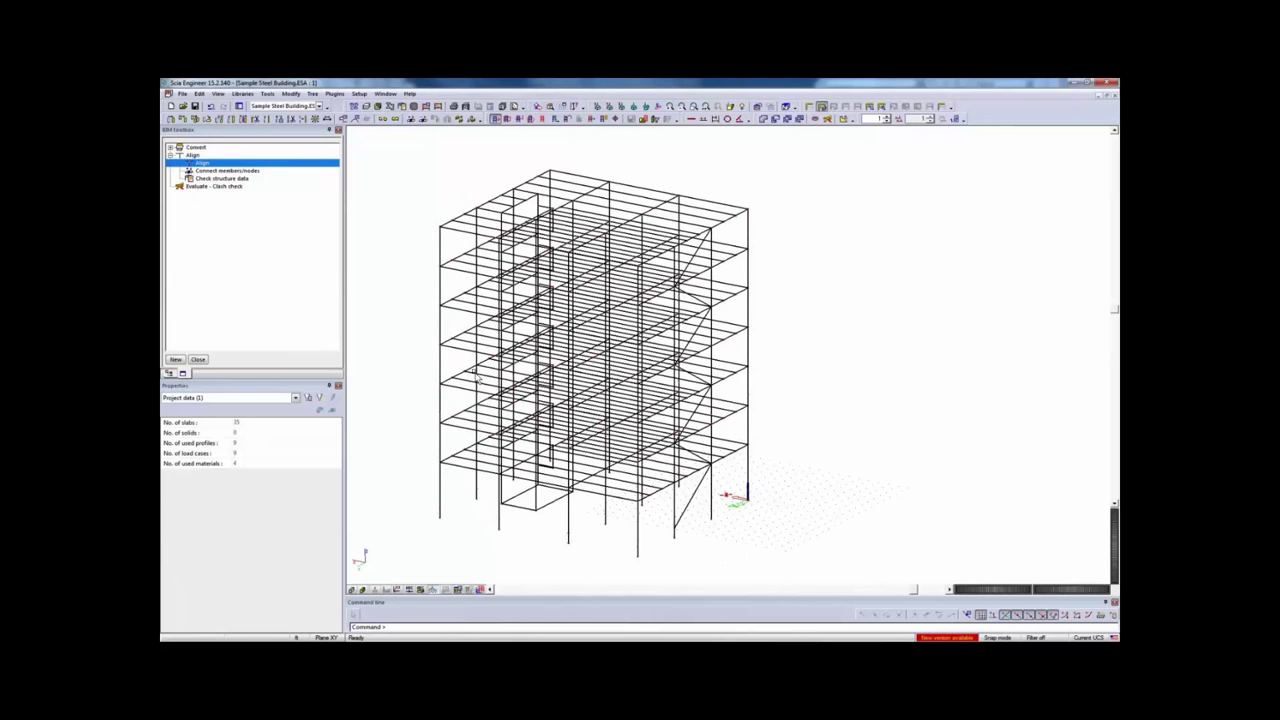
scroll(478, 370, "up", 5)
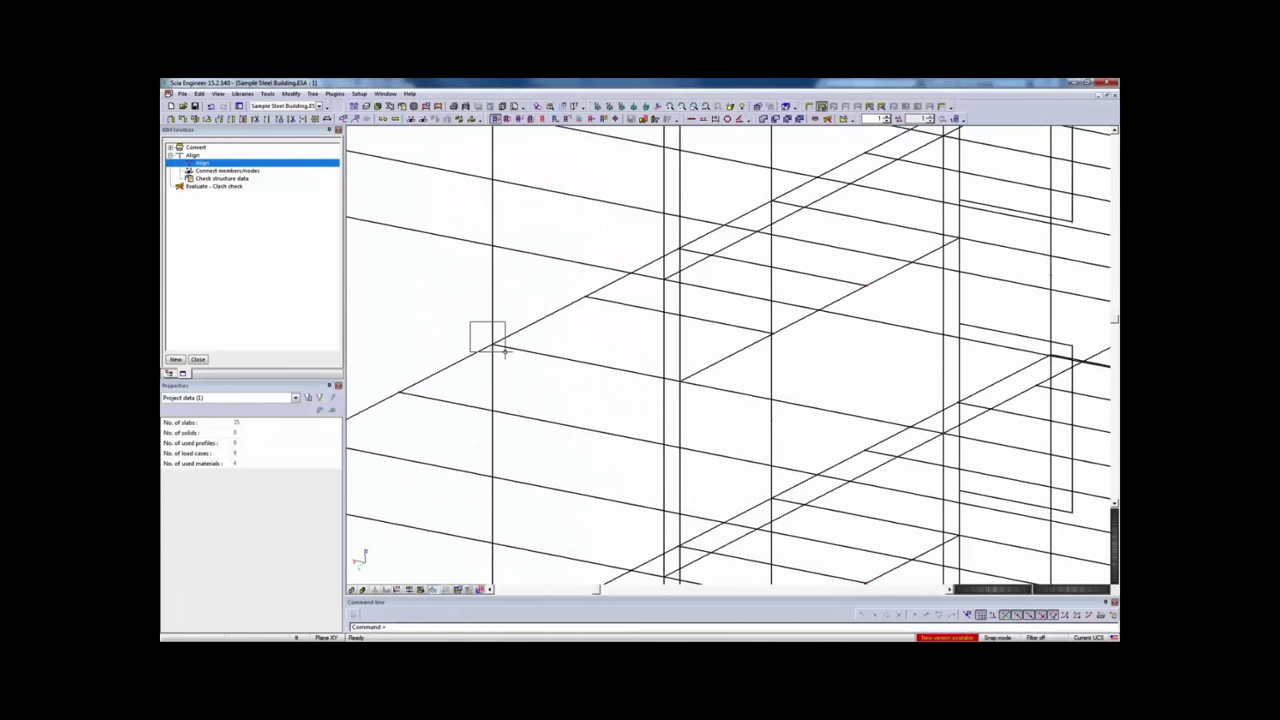
left_click(505, 352)
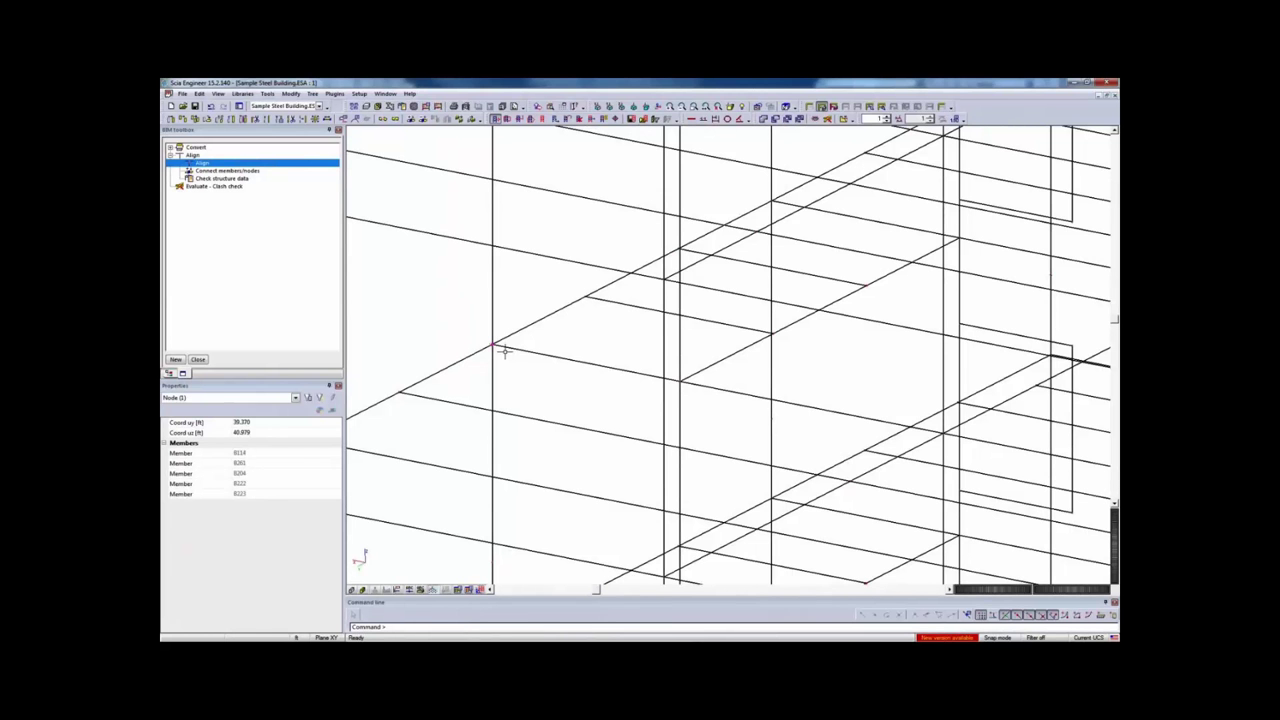
key("Escape")
scroll(505, 352, "down", 5)
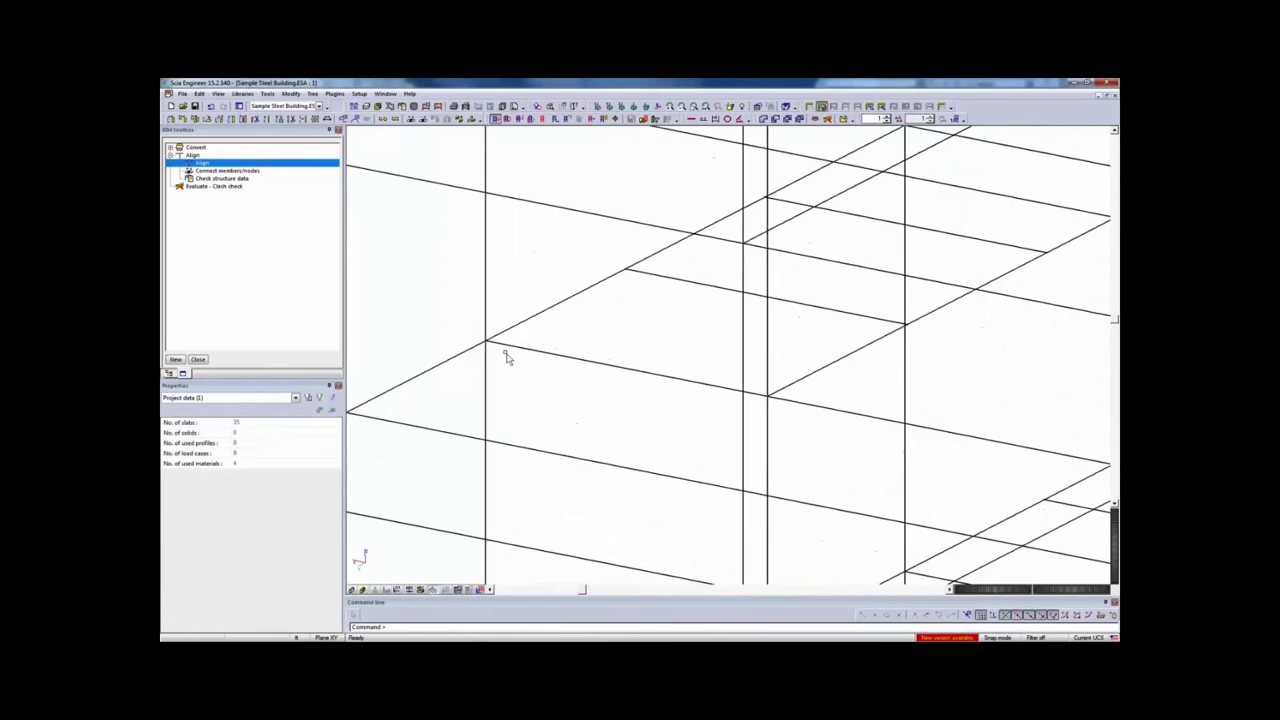
left_click(364, 590)
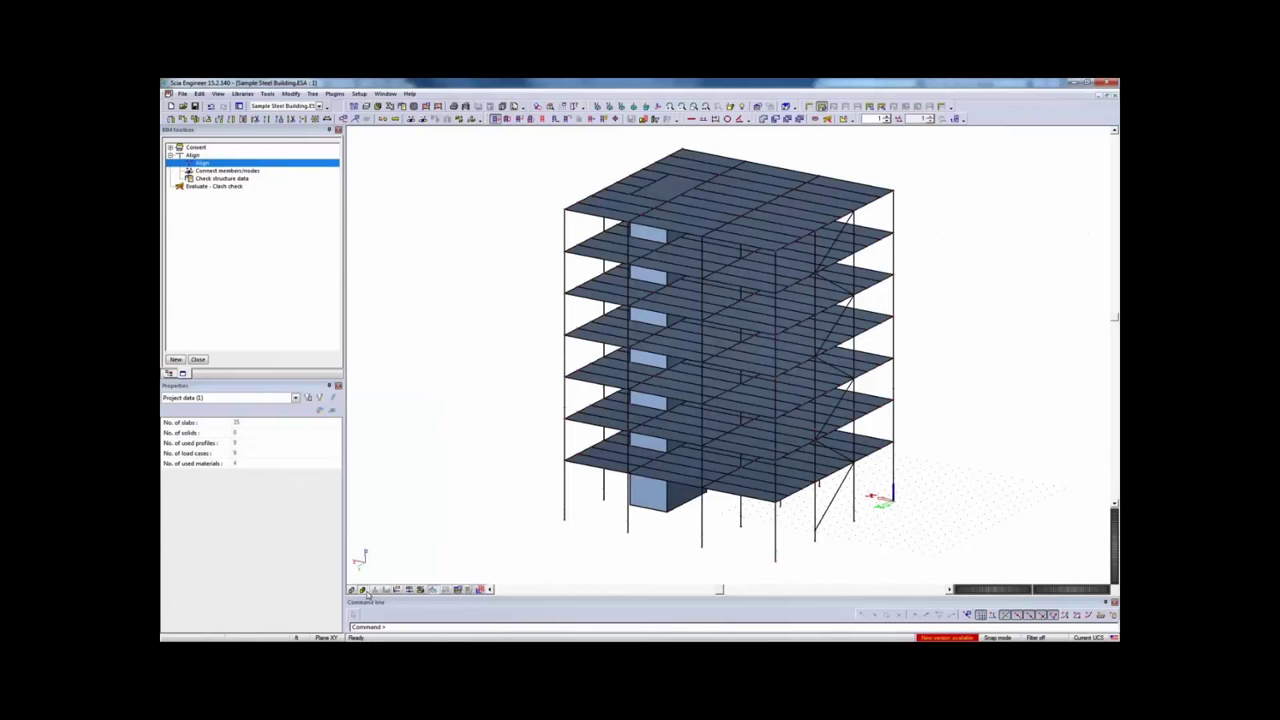
Connect all members and nodes of the building with 1D members connected as ribs, and display the rendered member volumes
left_click(421, 120)
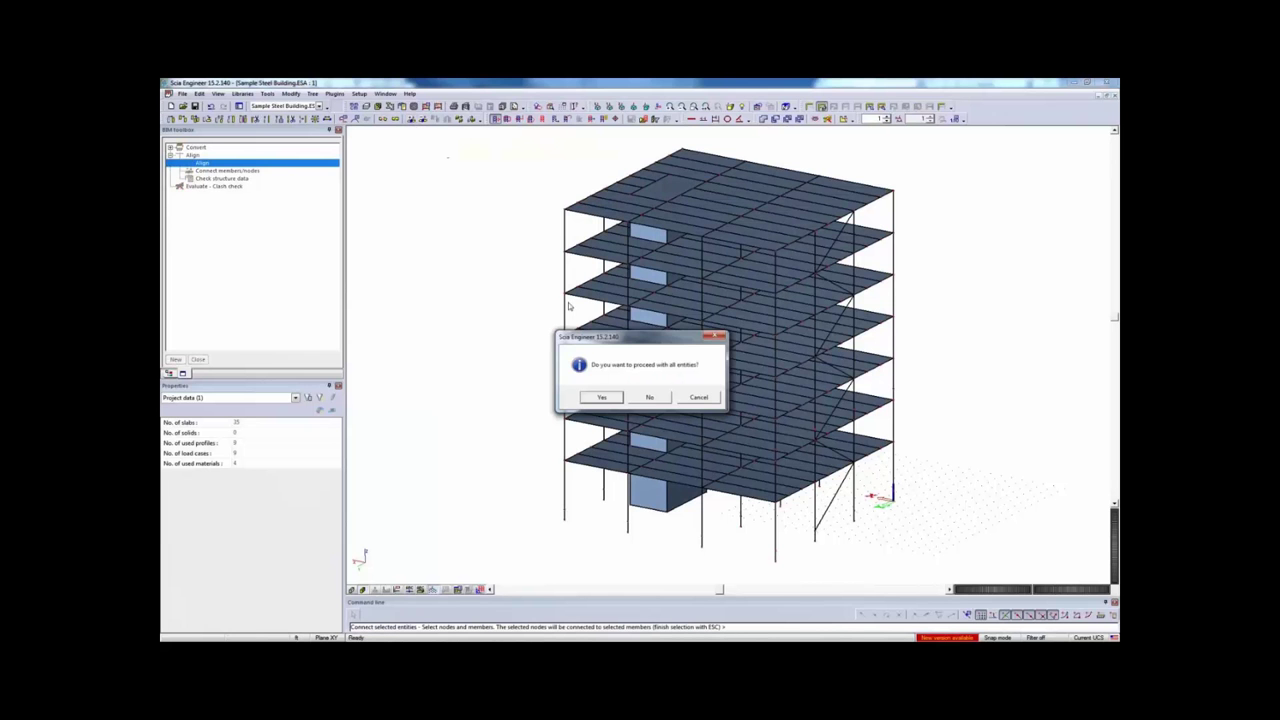
left_click(603, 398)
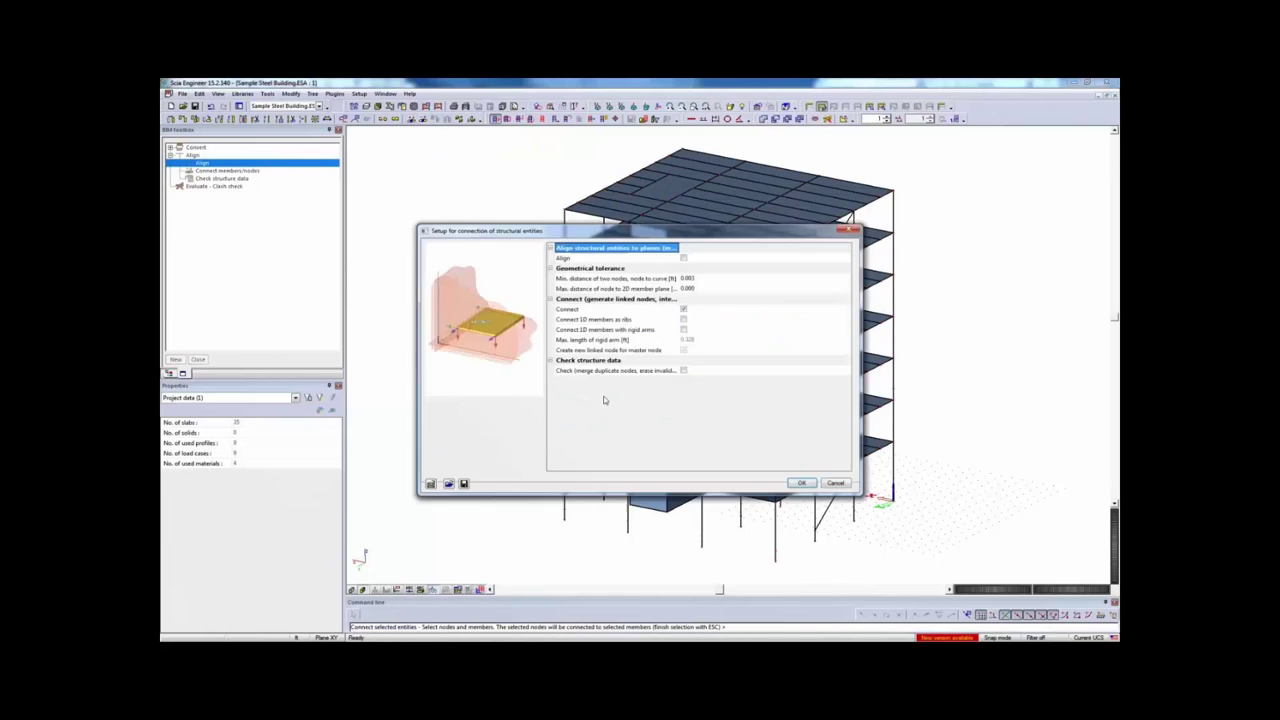
left_click(682, 320)
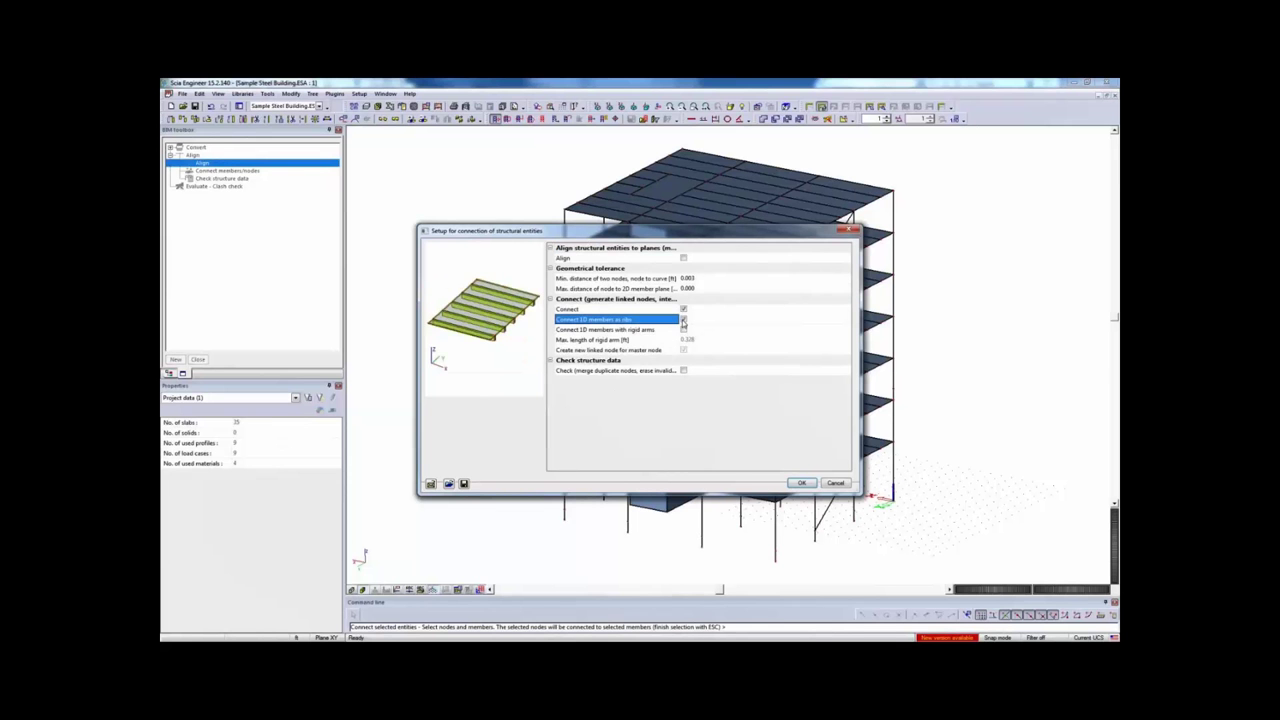
left_click(801, 483)
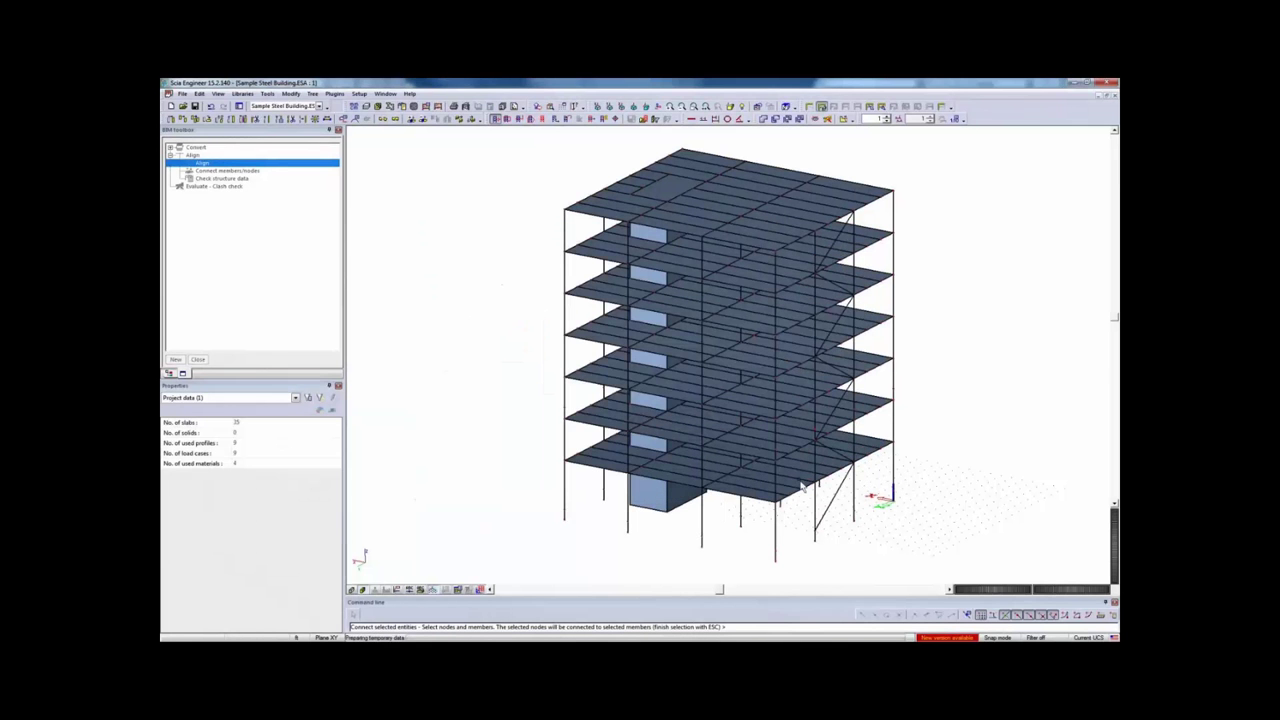
left_click(716, 400)
left_click(712, 402)
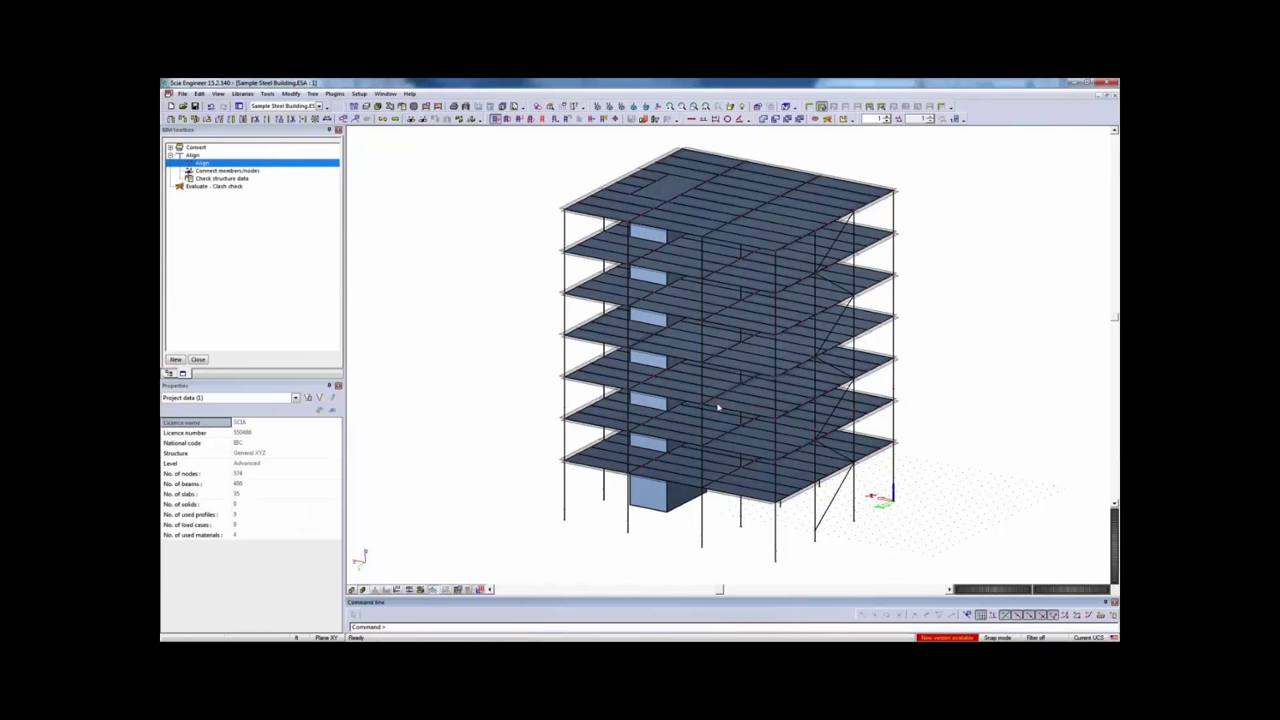
left_click(374, 589)
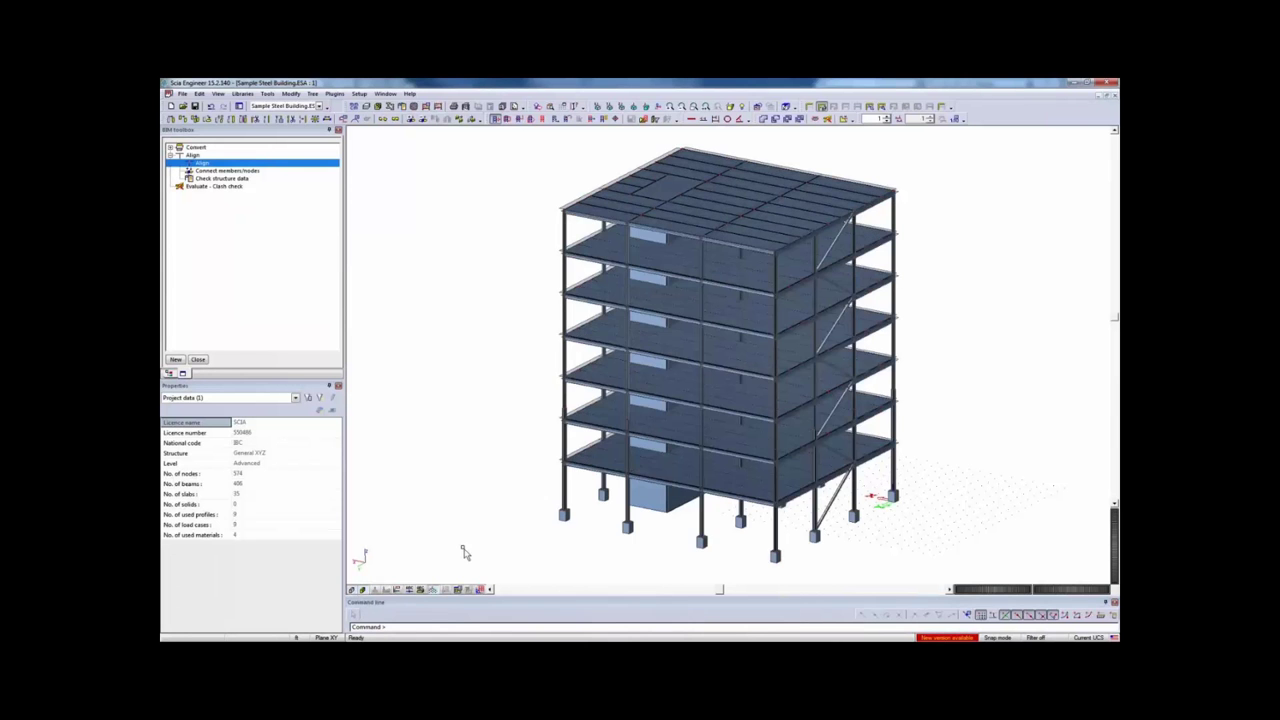